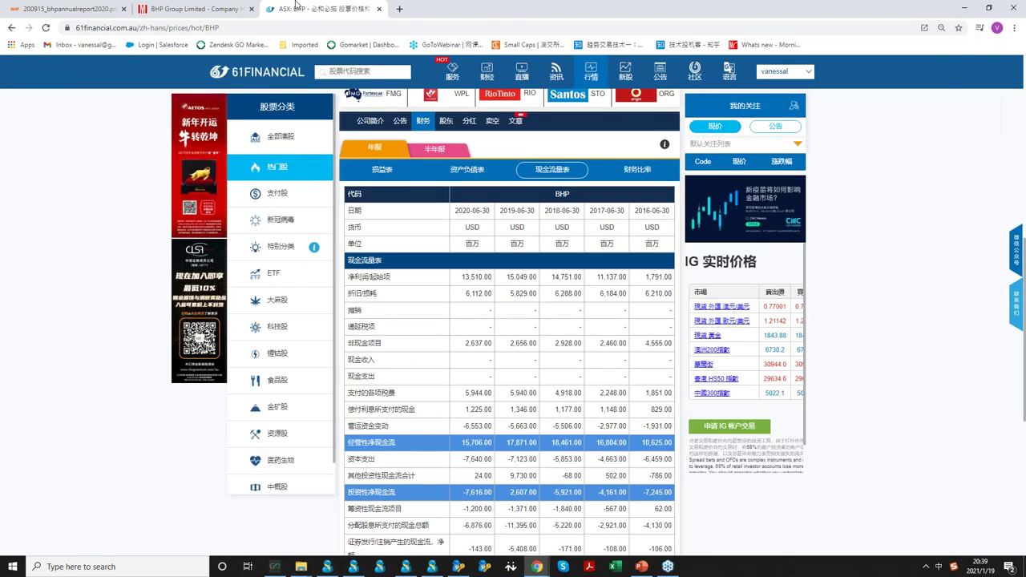
- Create a blank workbook in Excel and minimize its window
{"action": "left_click", "coordinate": [212, 6]}
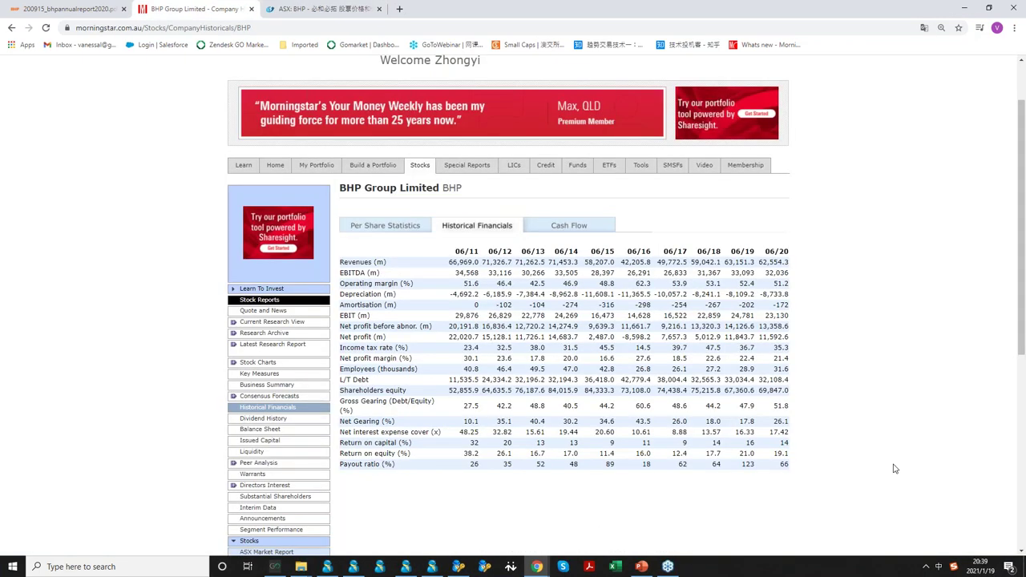
{"action": "left_click", "coordinate": [641, 566]}
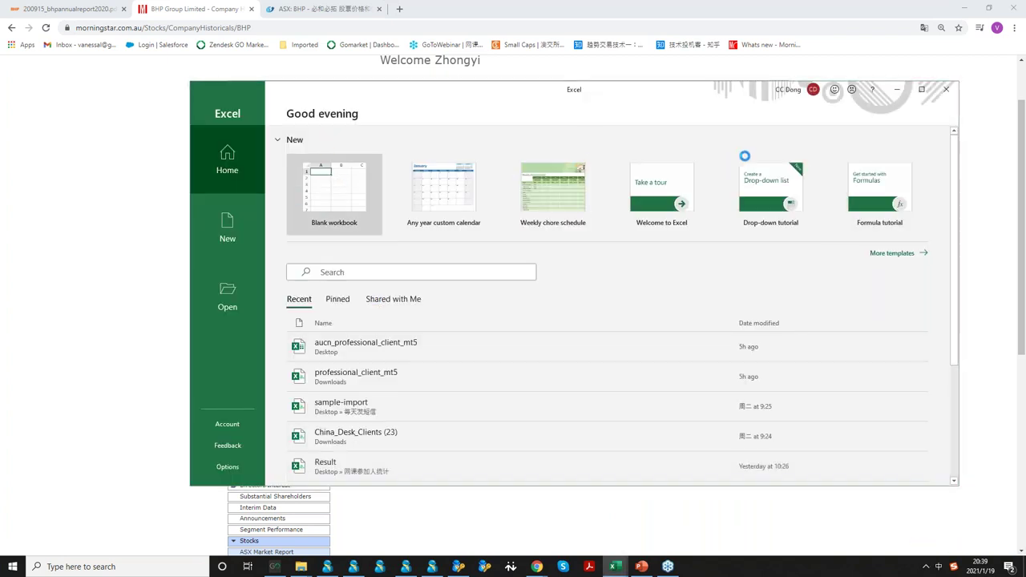
{"action": "key", "text": "Return"}
{"action": "left_click", "coordinate": [897, 90]}
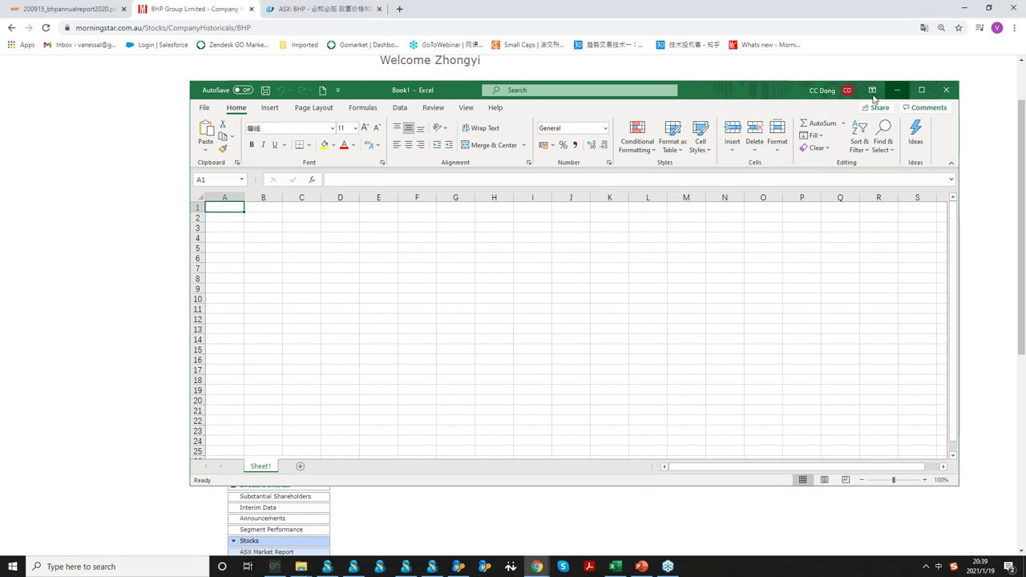
- Look up the stock CSL on the 61Financial site and open its 财务 section with the annual income statement
{"action": "left_click", "coordinate": [271, 9]}
{"action": "left_click", "coordinate": [336, 71]}
{"action": "type", "text": "csl"}
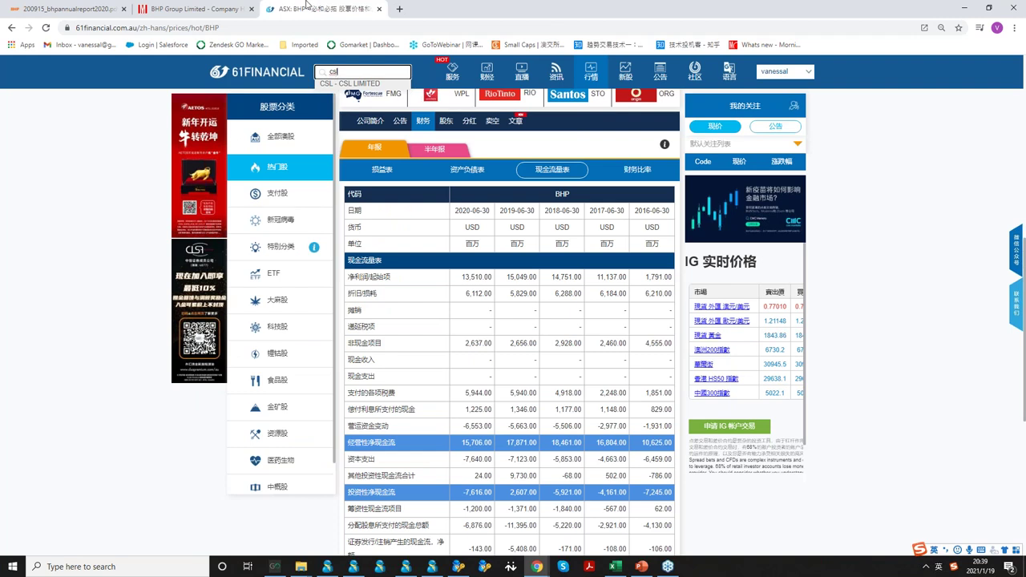
{"action": "key", "text": "Return"}
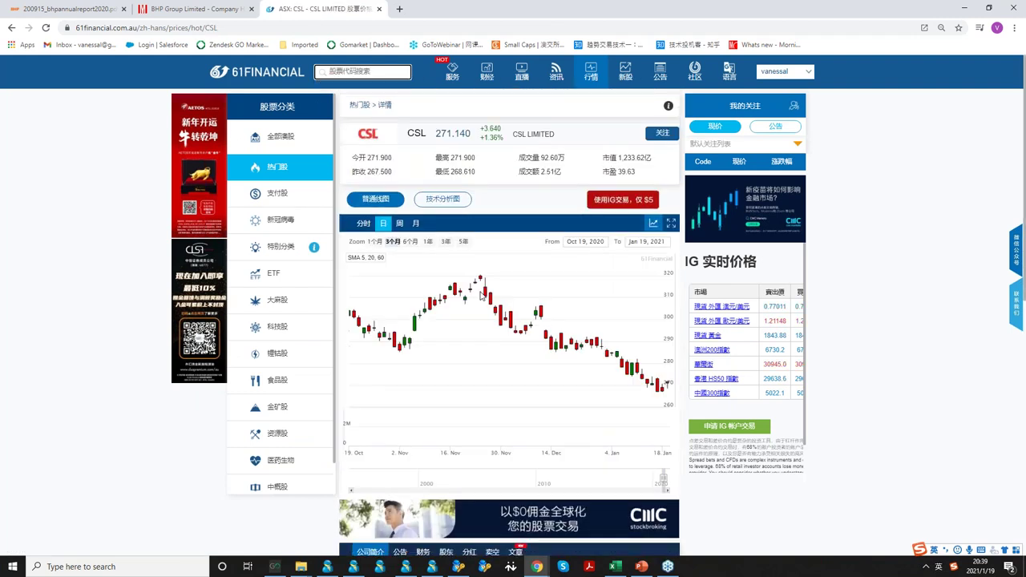
{"action": "scroll", "coordinate": [475, 287], "scroll_direction": "down", "scroll_amount": 5}
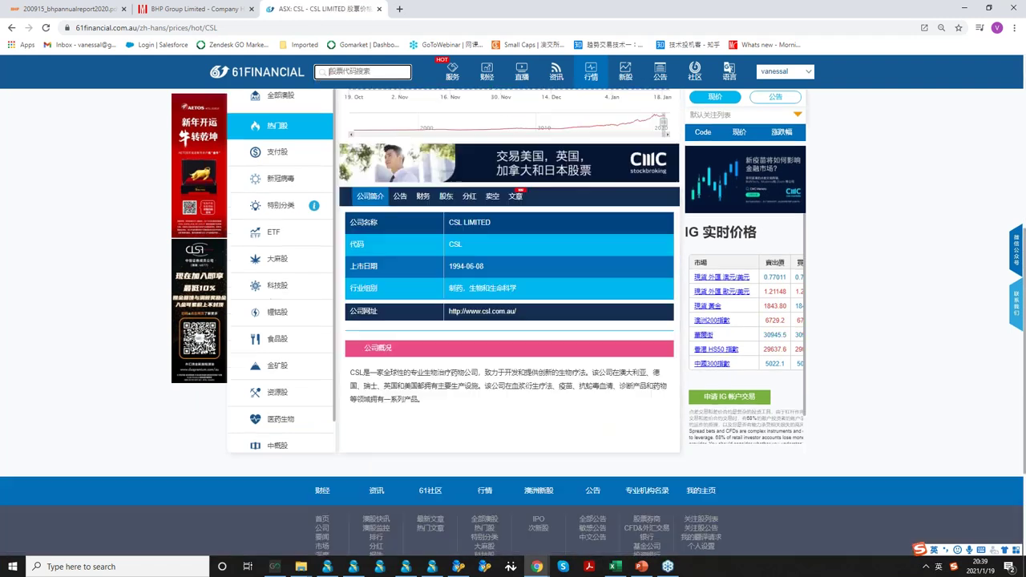
{"action": "left_click", "coordinate": [423, 195]}
{"action": "scroll", "coordinate": [396, 219], "scroll_direction": "down", "scroll_amount": 1}
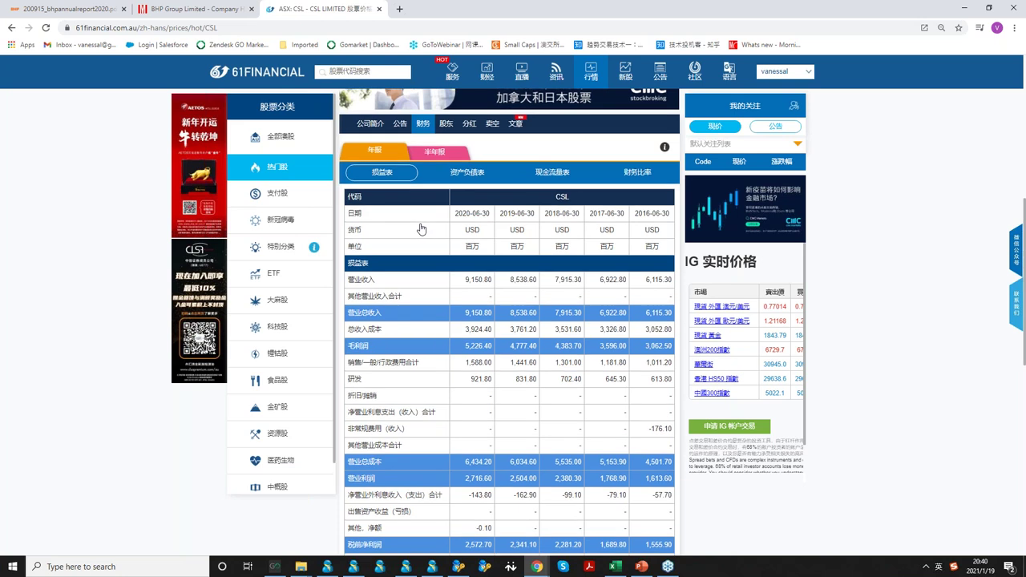
- Copy CSL's 营业总收入, 总收入成本 and 毛利润 rows into the Excel workbook starting at cell A1
{"action": "scroll", "coordinate": [349, 244], "scroll_direction": "down", "scroll_amount": 1}
{"action": "left_click_drag", "start_coordinate": [350, 247], "coordinate": [675, 245]}
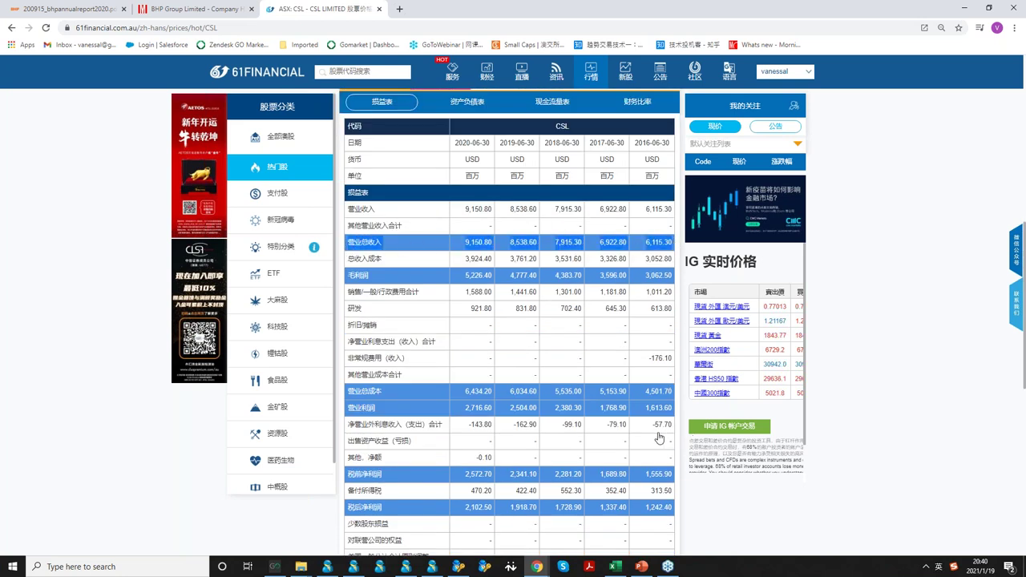
{"action": "left_click_drag", "start_coordinate": [346, 242], "coordinate": [675, 276]}
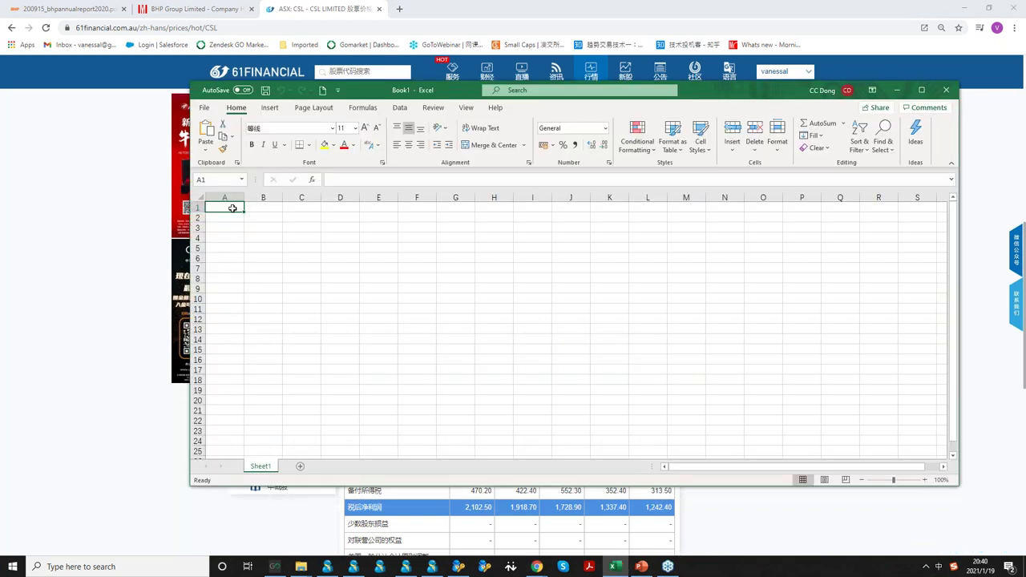
{"action": "right_click", "coordinate": [224, 207]}
{"action": "left_click", "coordinate": [280, 257]}
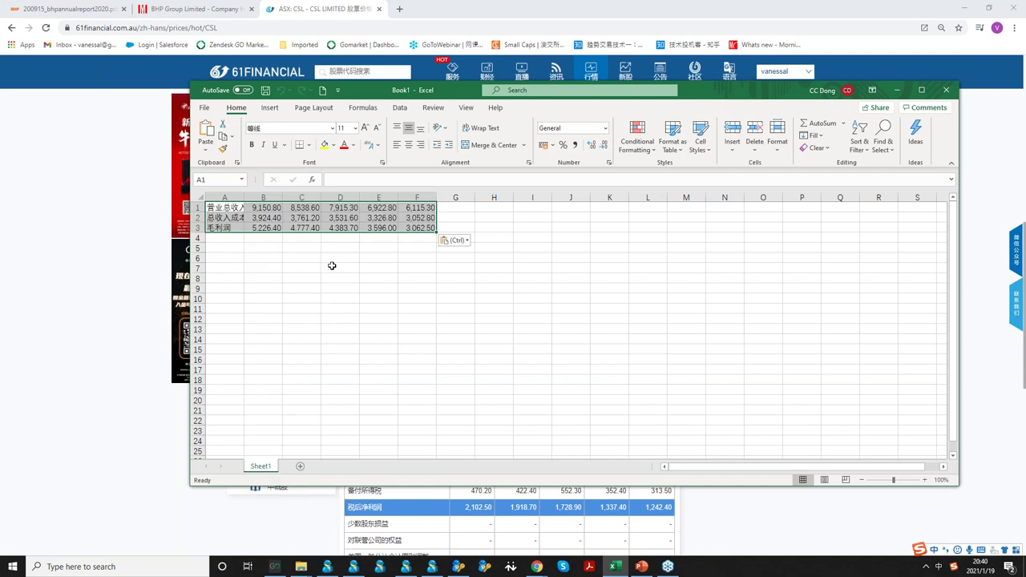
{"action": "left_click", "coordinate": [458, 289]}
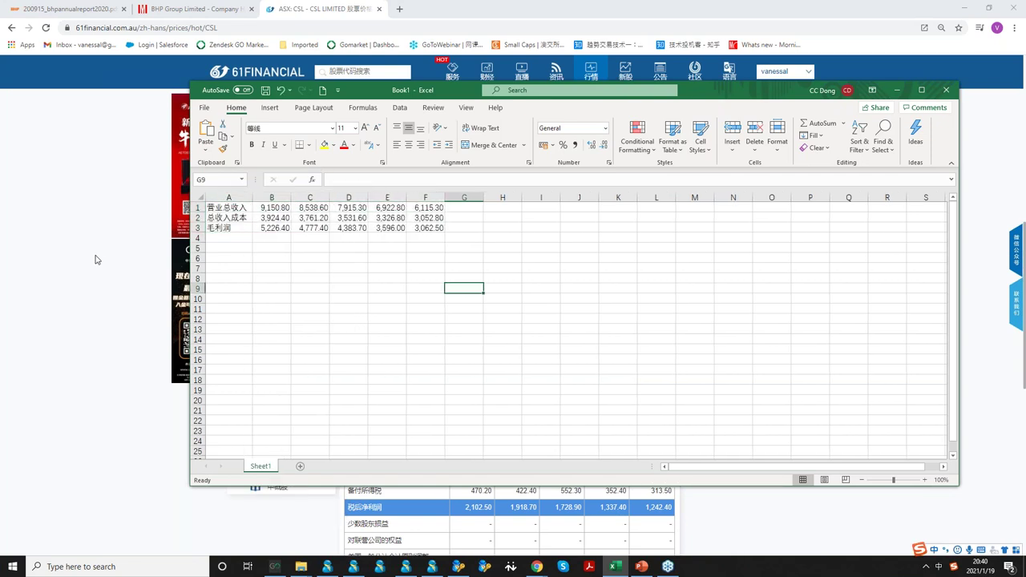
- Copy the 营业总成本 and 营业利润 rows from CSL's income statement into the Excel sheet starting at cell A4
{"action": "left_click", "coordinate": [94, 259]}
{"action": "scroll", "coordinate": [497, 291], "scroll_direction": "down", "scroll_amount": 1}
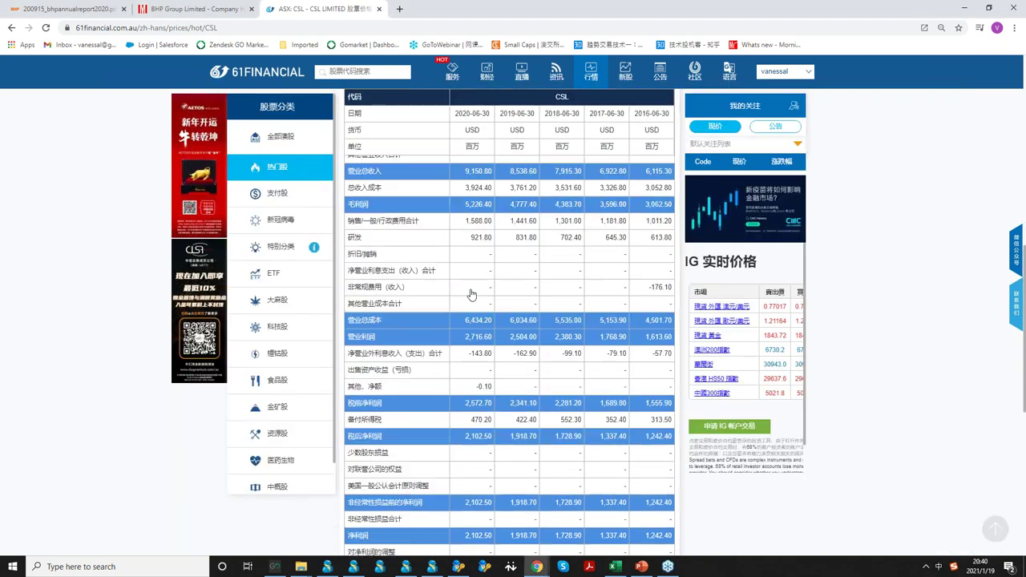
{"action": "scroll", "coordinate": [446, 281], "scroll_direction": "down", "scroll_amount": 1}
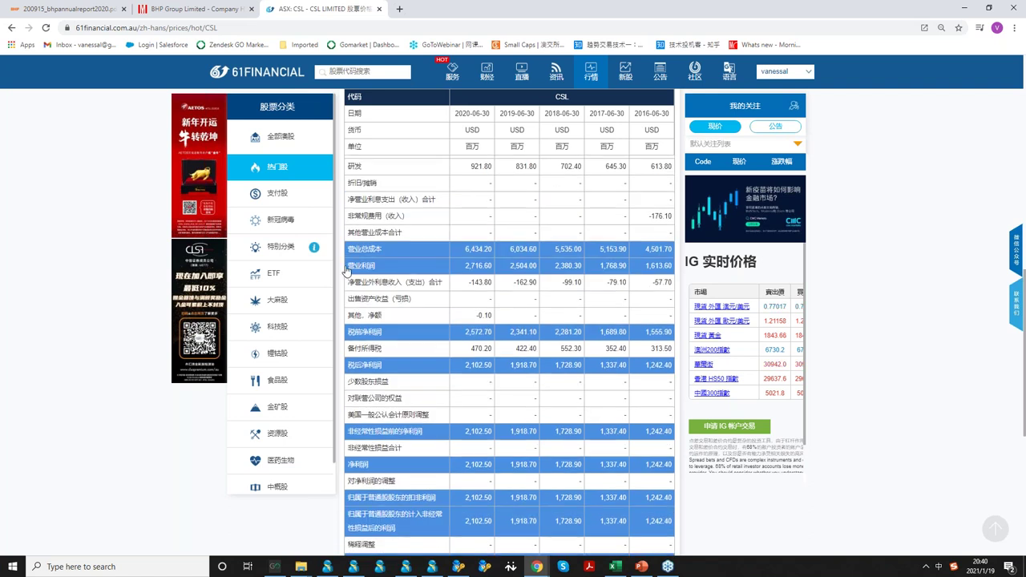
{"action": "scroll", "coordinate": [428, 291], "scroll_direction": "up", "scroll_amount": 1}
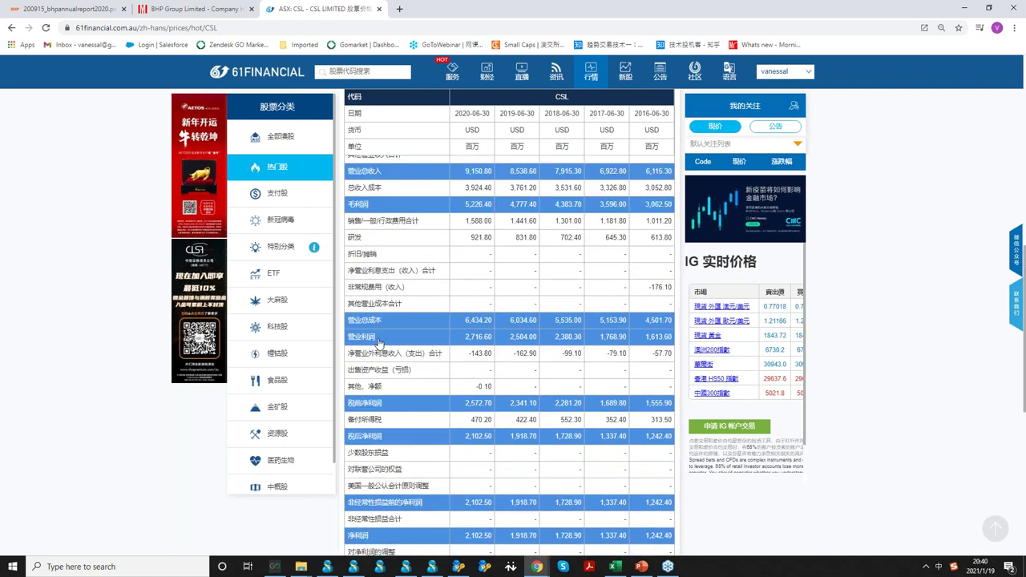
{"action": "left_click_drag", "start_coordinate": [348, 348], "coordinate": [675, 341]}
{"action": "key", "text": "ctrl+c"}
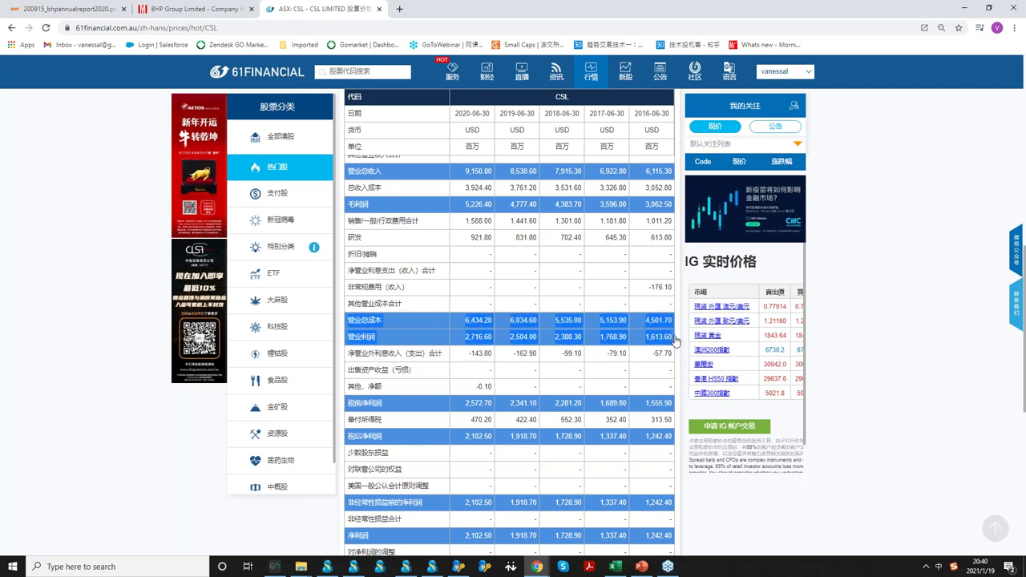
{"action": "left_click", "coordinate": [615, 566]}
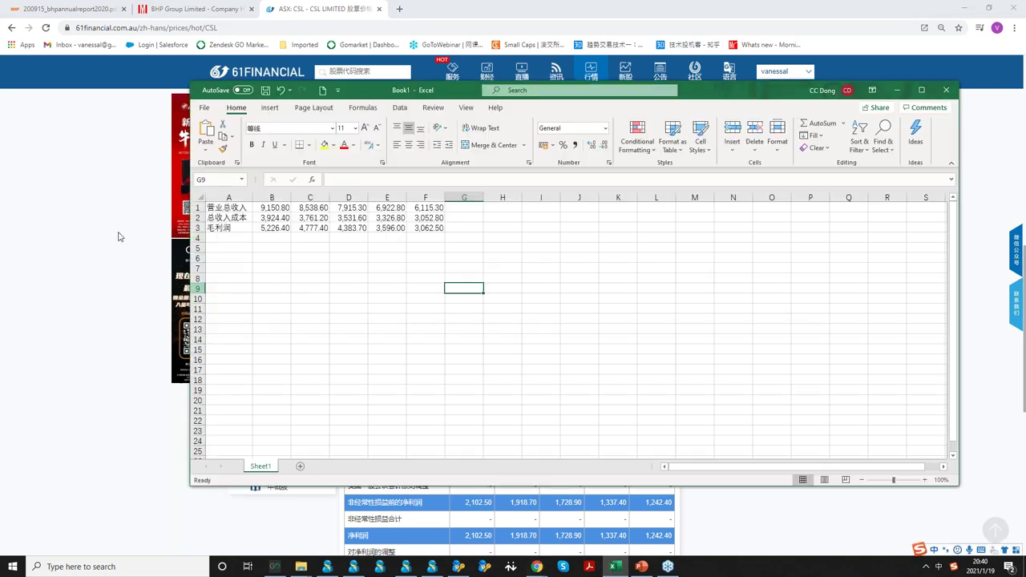
{"action": "left_click", "coordinate": [219, 239]}
{"action": "right_click", "coordinate": [219, 239]}
{"action": "left_click", "coordinate": [263, 294]}
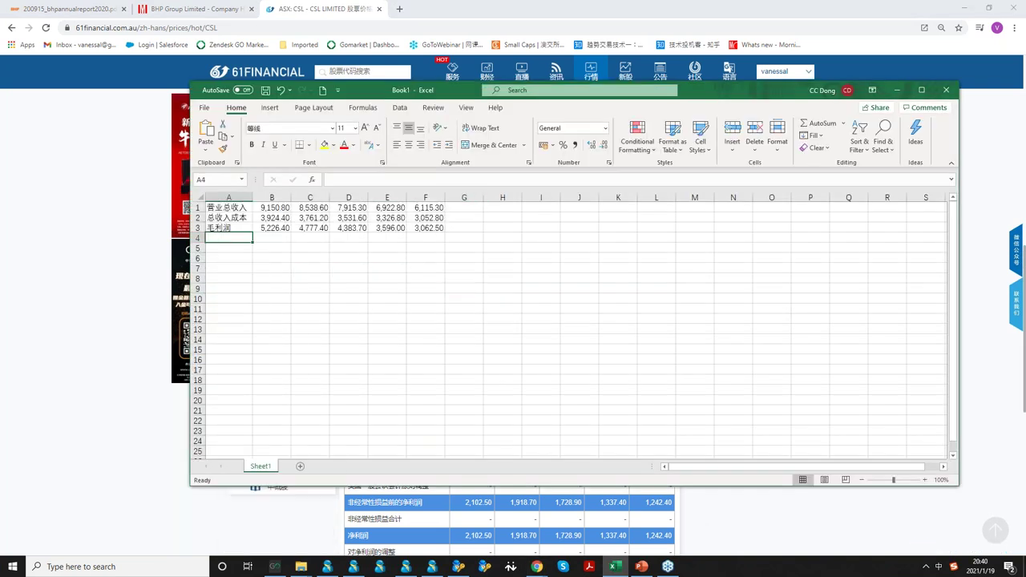
{"action": "left_click", "coordinate": [431, 330]}
- Copy the 税后净利润 row from CSL's income statement into row 6 of the Excel sheet
{"action": "left_click", "coordinate": [121, 344]}
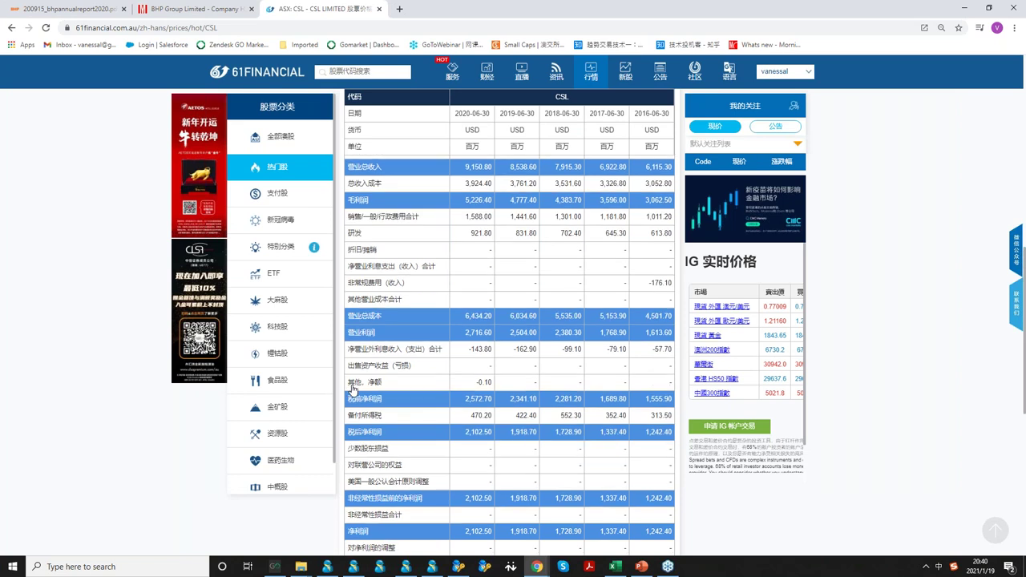
{"action": "left_click_drag", "start_coordinate": [349, 369], "coordinate": [675, 373]}
{"action": "key", "text": "ctrl+c"}
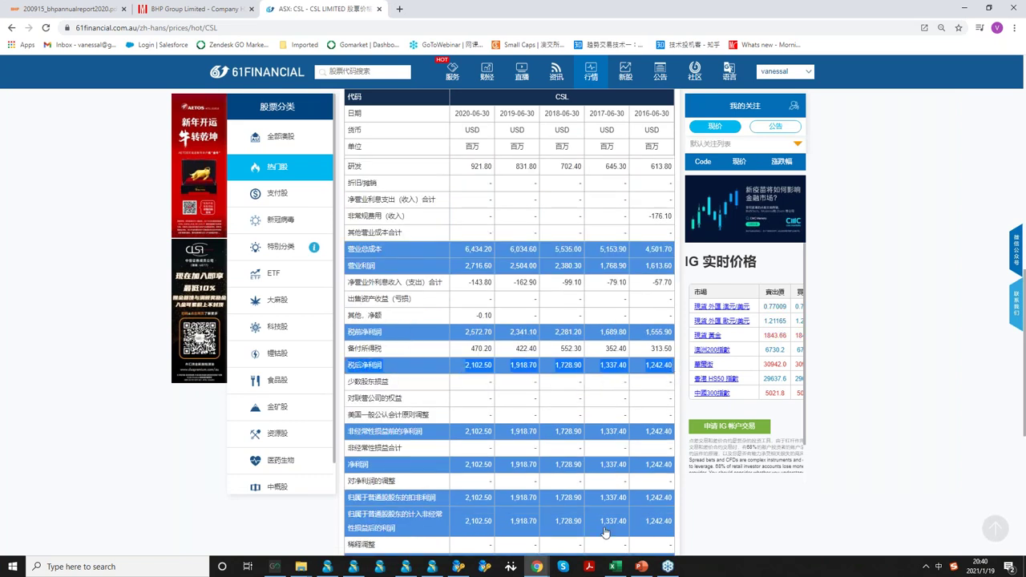
{"action": "left_click", "coordinate": [615, 566]}
{"action": "left_click", "coordinate": [235, 256]}
{"action": "right_click", "coordinate": [235, 256]}
{"action": "left_click", "coordinate": [250, 297]}
{"action": "left_click", "coordinate": [425, 369]}
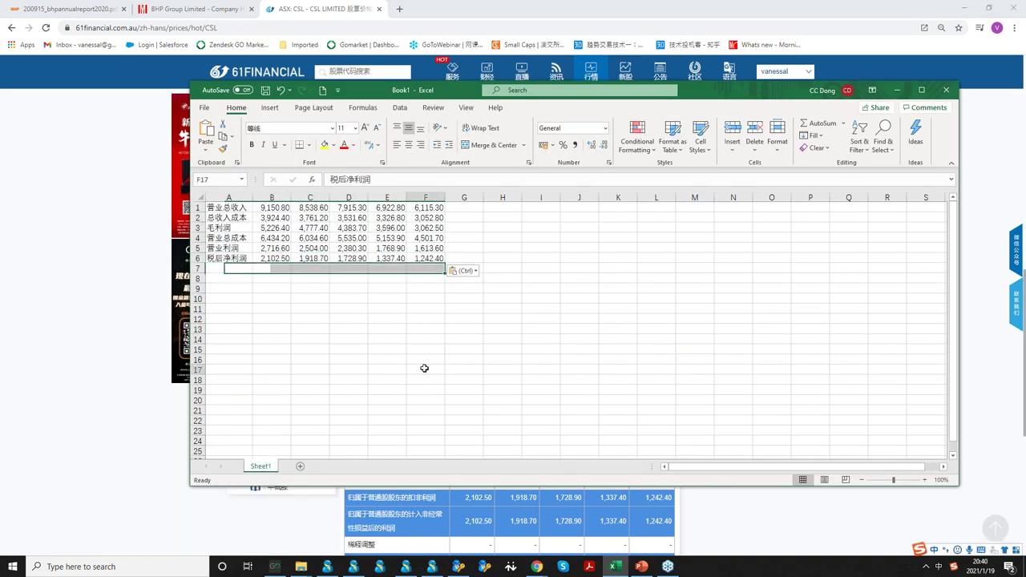
- Return to CSL's financials in the browser and open the 资产负债表 (balance sheet)
{"action": "left_click", "coordinate": [110, 408]}
{"action": "scroll", "coordinate": [450, 356], "scroll_direction": "down", "scroll_amount": 4}
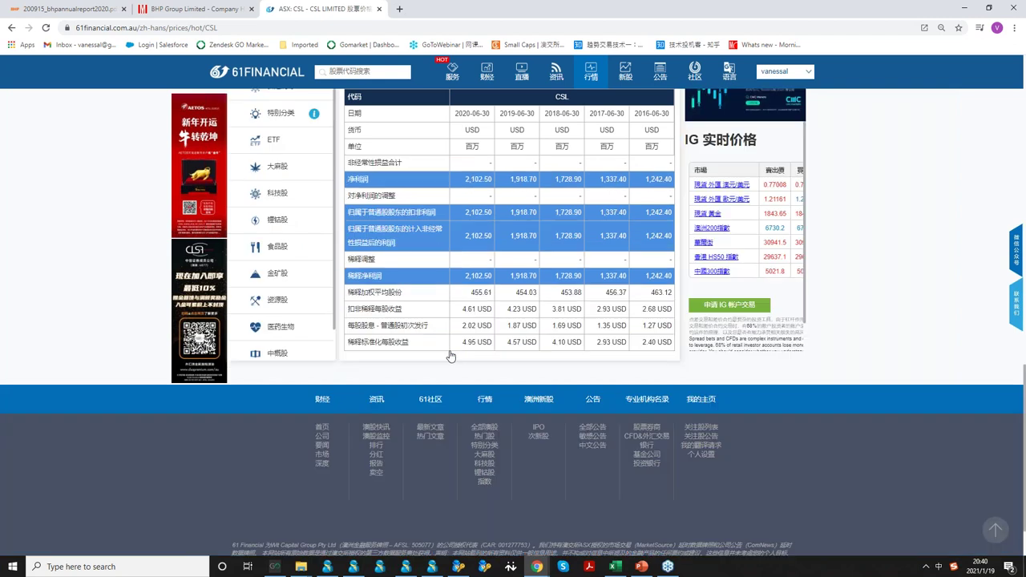
{"action": "scroll", "coordinate": [454, 361], "scroll_direction": "up", "scroll_amount": 5}
{"action": "left_click", "coordinate": [465, 384]}
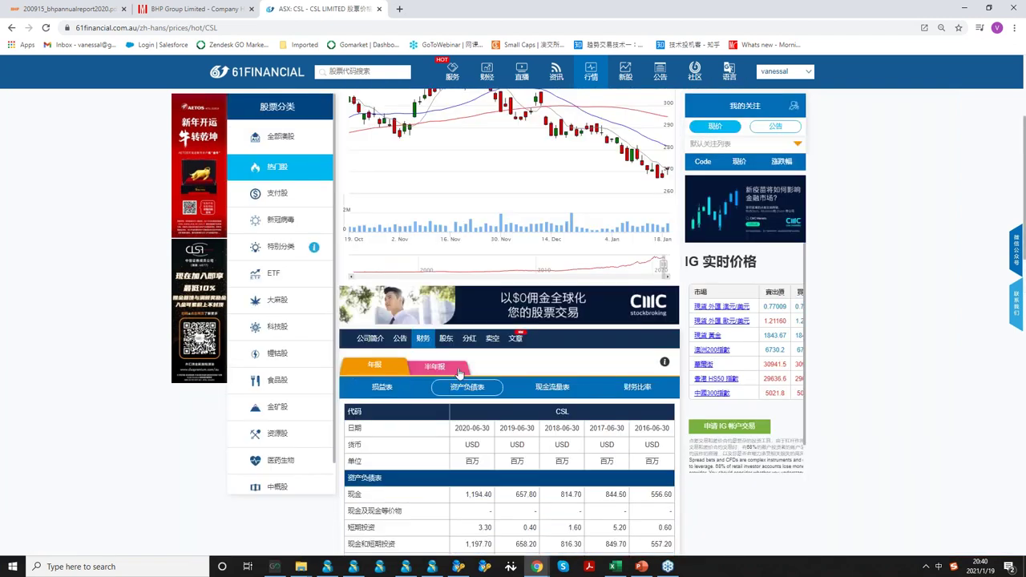
{"action": "scroll", "coordinate": [459, 373], "scroll_direction": "down", "scroll_amount": 3}
- Switch to PowerPoint and review the asset turnover and profit margin formulas on slide 17, Income Statement——赚钱能力
{"action": "left_click", "coordinate": [642, 567]}
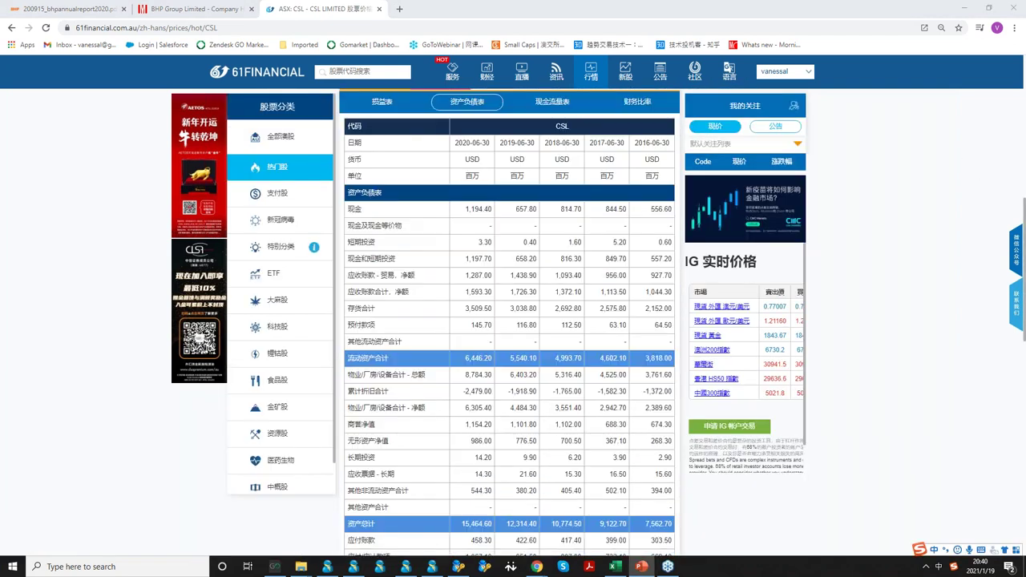
{"action": "scroll", "coordinate": [48, 321], "scroll_direction": "up", "scroll_amount": 5}
{"action": "left_click", "coordinate": [47, 272]}
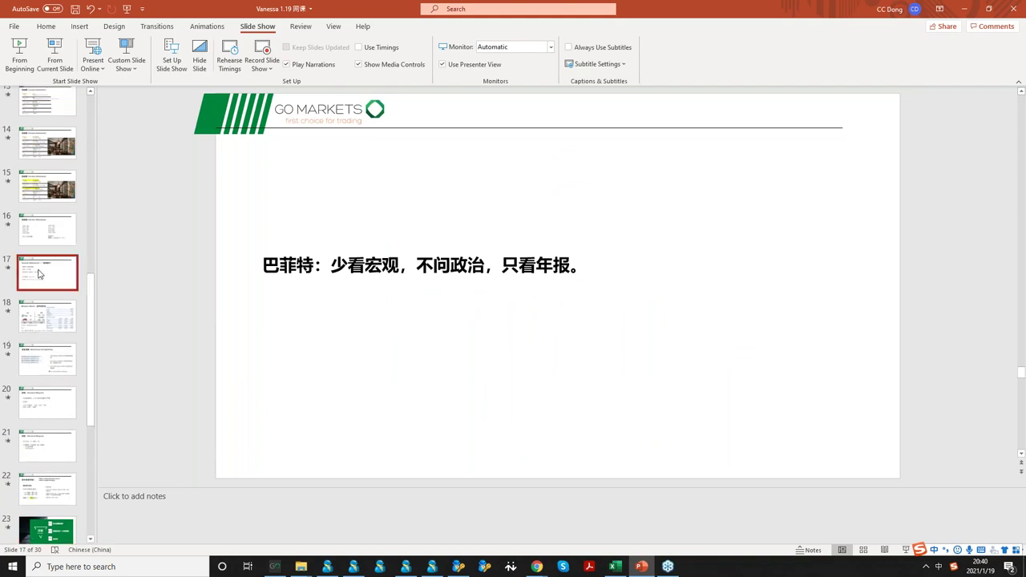
{"action": "left_click_drag", "start_coordinate": [256, 341], "coordinate": [425, 339]}
{"action": "left_click", "coordinate": [484, 433]}
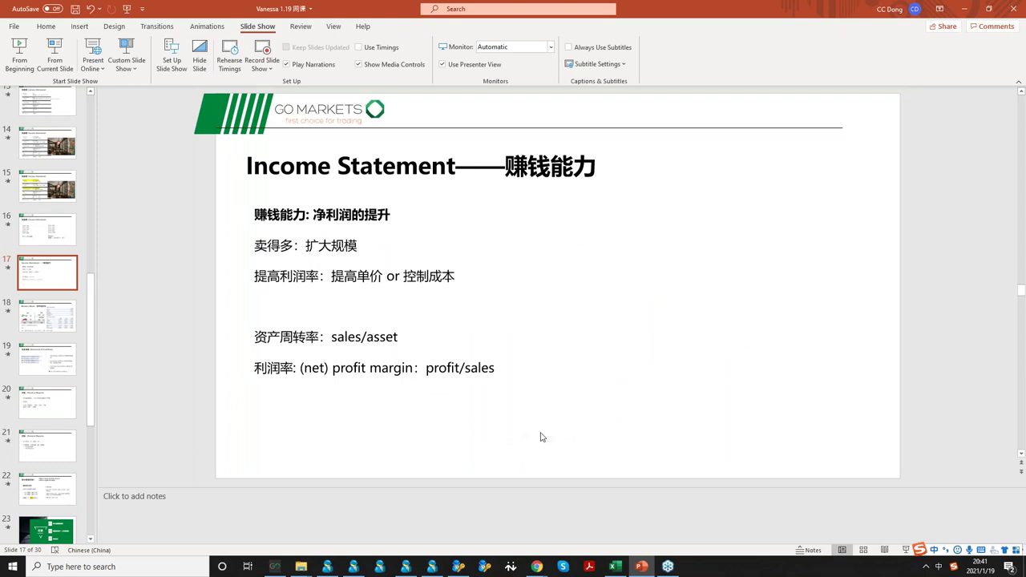
{"action": "left_click_drag", "start_coordinate": [331, 339], "coordinate": [411, 340]}
{"action": "left_click", "coordinate": [411, 340]}
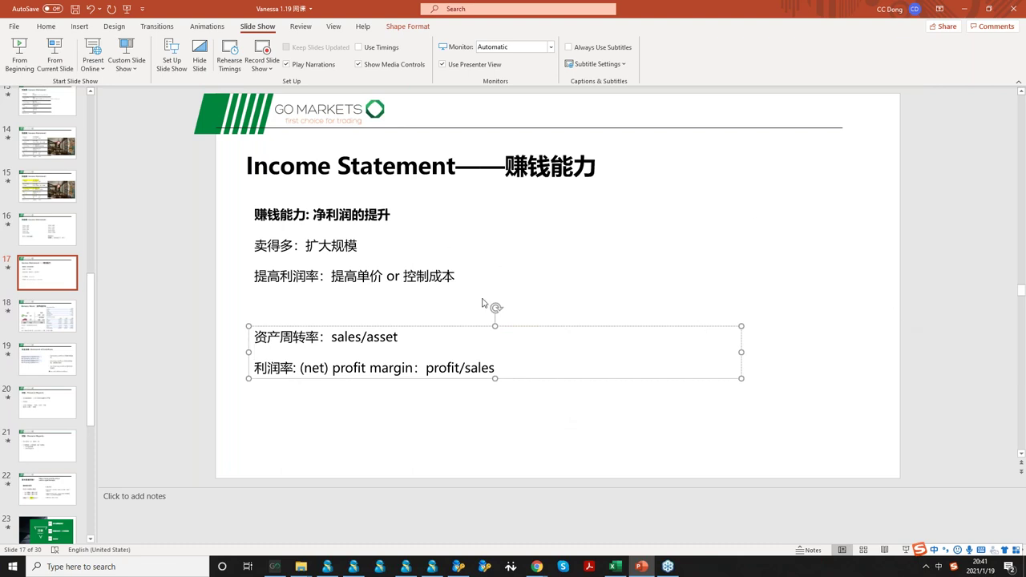
{"action": "left_click", "coordinate": [603, 302]}
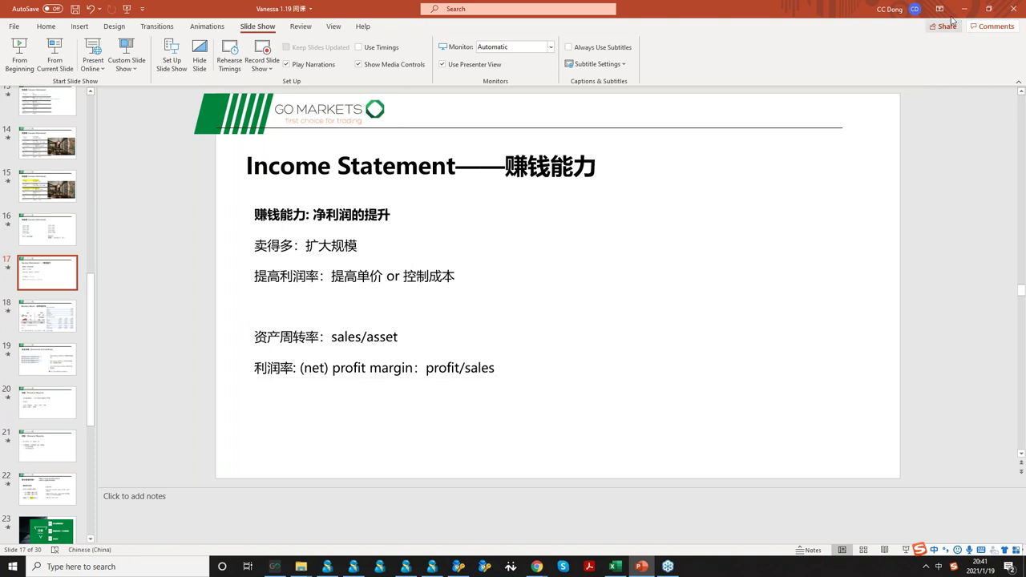
- Copy the 资产总计 row from CSL's balance sheet in the browser into the Excel sheet at cell A7
{"action": "left_click", "coordinate": [537, 566]}
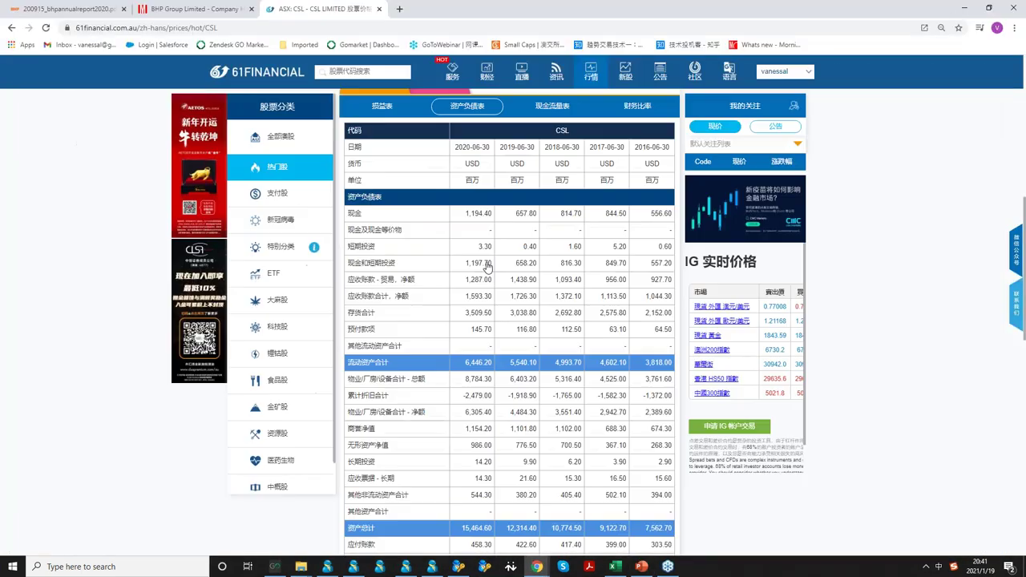
{"action": "scroll", "coordinate": [465, 313], "scroll_direction": "down", "scroll_amount": 3}
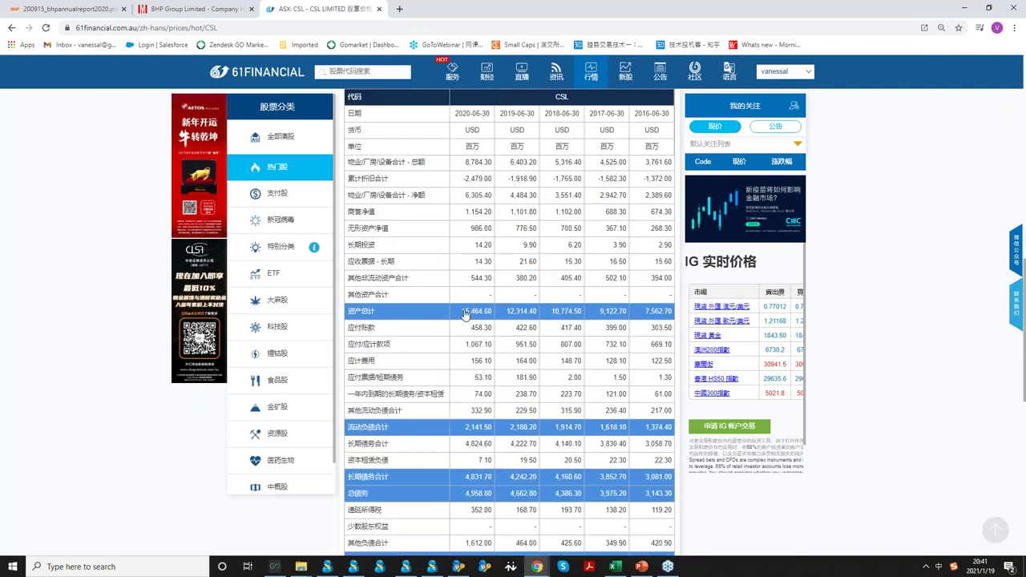
{"action": "left_click_drag", "start_coordinate": [359, 315], "coordinate": [673, 318]}
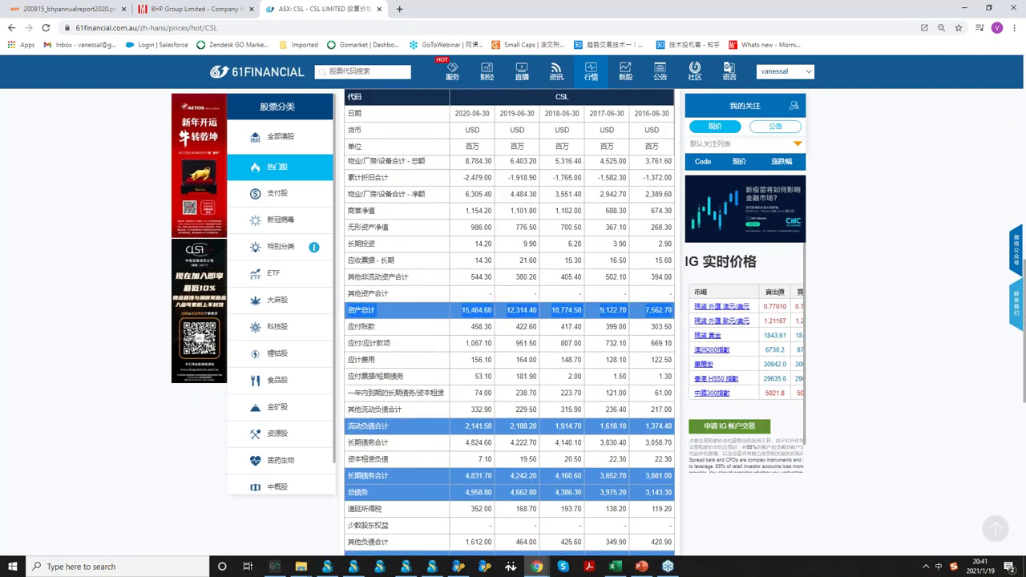
{"action": "left_click", "coordinate": [615, 567]}
{"action": "left_click", "coordinate": [243, 271]}
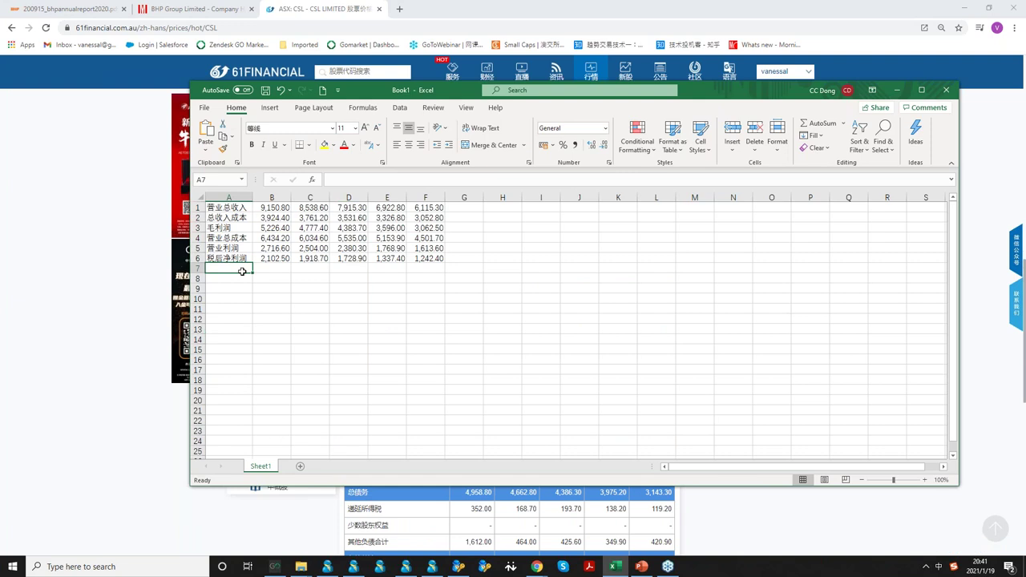
{"action": "right_click", "coordinate": [242, 272]}
{"action": "left_click", "coordinate": [241, 291]}
{"action": "left_click", "coordinate": [456, 328]}
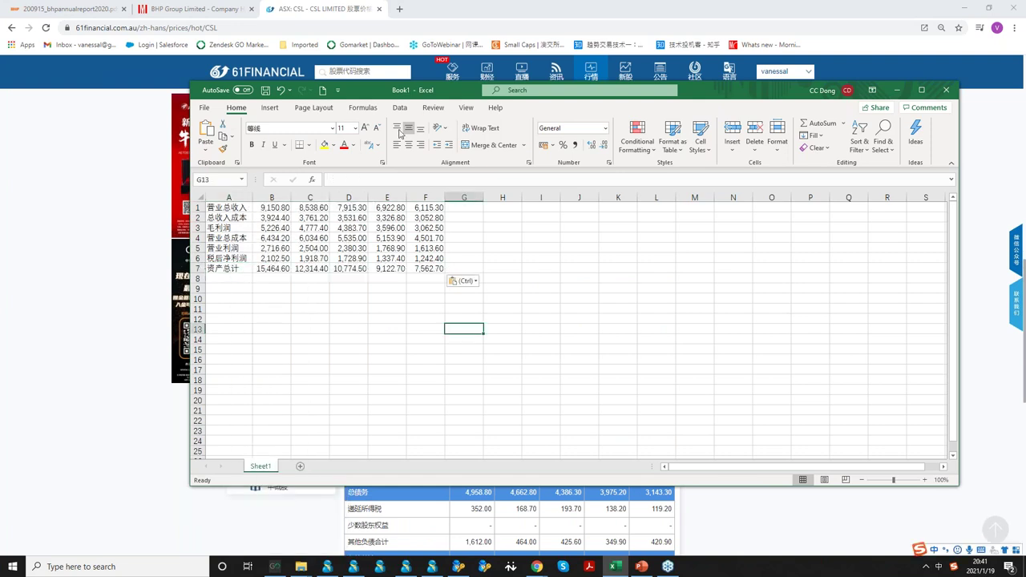
- Maximize the Excel window and insert an empty row above the 营业总收入 row
{"action": "double_click", "coordinate": [700, 97]}
{"action": "left_click", "coordinate": [6, 127]}
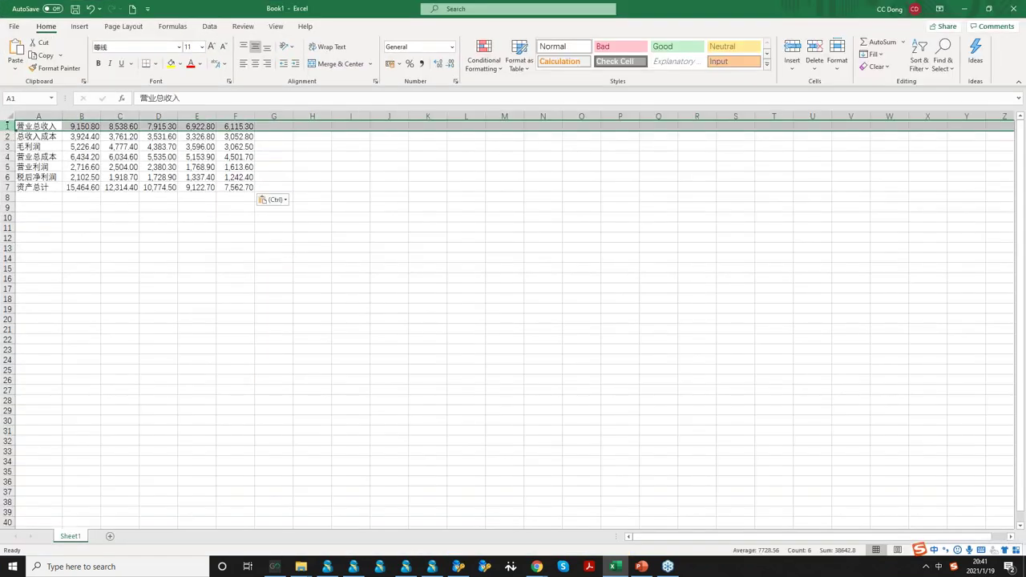
{"action": "right_click", "coordinate": [9, 127]}
{"action": "left_click", "coordinate": [36, 215]}
{"action": "left_click", "coordinate": [390, 267]}
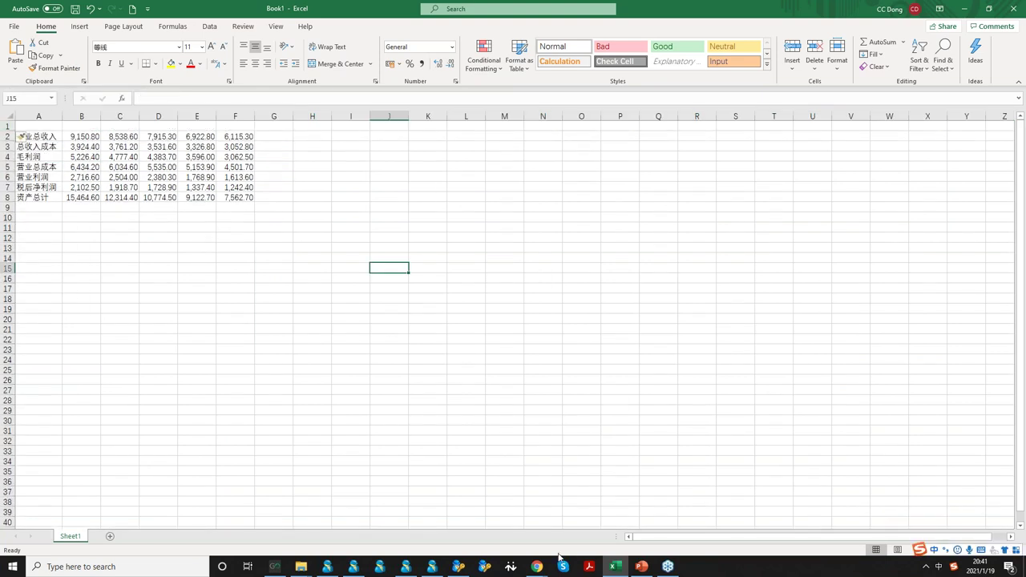
- Copy the report dates 2020-06-30 to 2016-06-30 from CSL's balance sheet in the browser into Excel from cell B1 and widen columns B to F
{"action": "mouse_move", "coordinate": [537, 567]}
{"action": "left_click", "coordinate": [503, 514]}
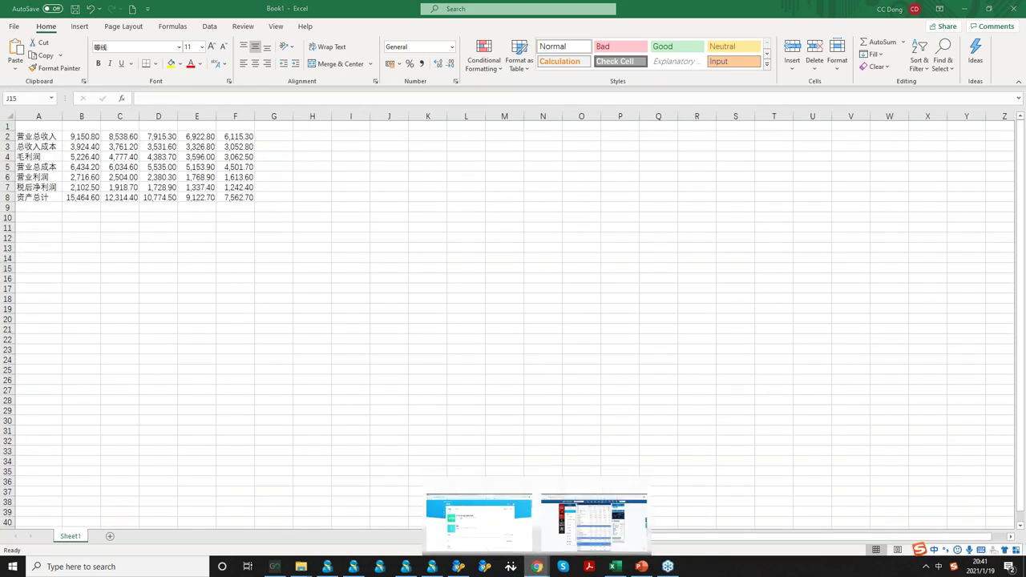
{"action": "scroll", "coordinate": [470, 424], "scroll_direction": "up", "scroll_amount": 4}
{"action": "left_click_drag", "start_coordinate": [455, 434], "coordinate": [670, 433]}
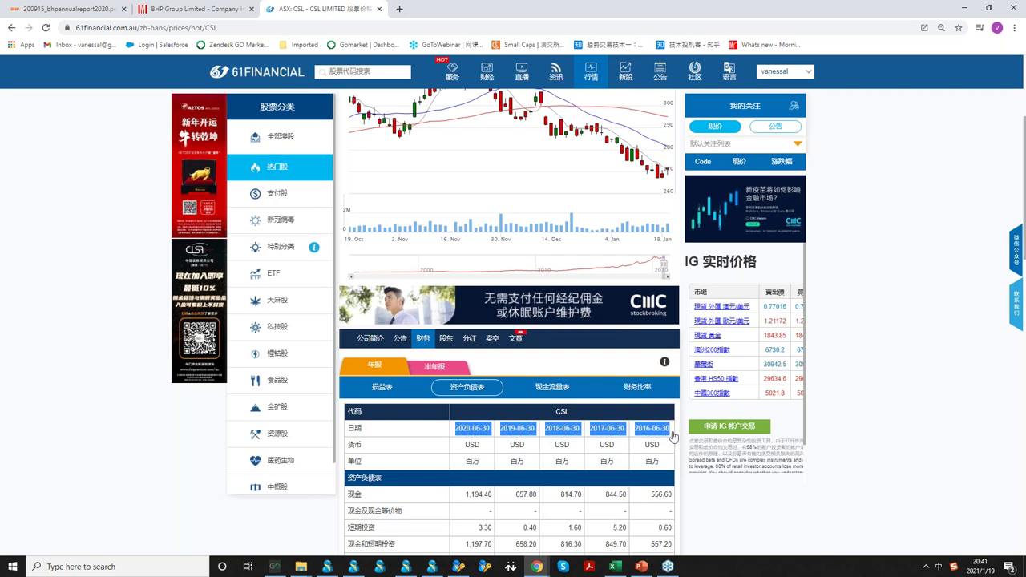
{"action": "left_click", "coordinate": [961, 8]}
{"action": "right_click", "coordinate": [83, 125]}
{"action": "left_click", "coordinate": [125, 183]}
{"action": "left_click", "coordinate": [393, 288]}
{"action": "left_click_drag", "start_coordinate": [101, 116], "coordinate": [276, 116]}
{"action": "left_click", "coordinate": [409, 207]}
- Insert an empty row above the dates and enter the title CSL in cell A1
{"action": "right_click", "coordinate": [8, 125]}
{"action": "left_click", "coordinate": [36, 215]}
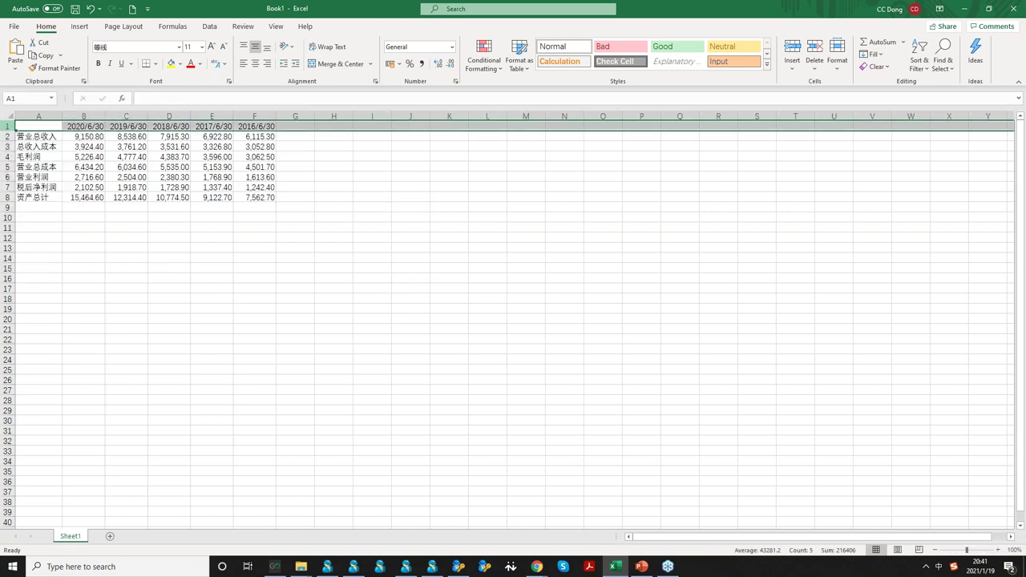
{"action": "left_click", "coordinate": [46, 128]}
{"action": "type", "text": "CSL"}
{"action": "key", "text": "Return"}
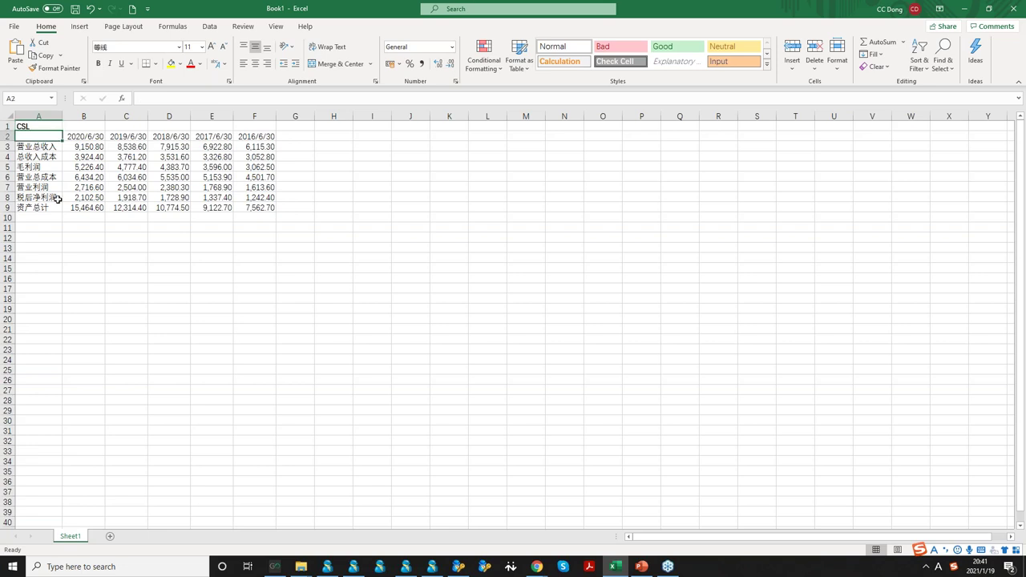
- Insert an empty row between the 营业总收入 and 总收入成本 rows
{"action": "left_click", "coordinate": [92, 233]}
{"action": "left_click_drag", "start_coordinate": [72, 148], "coordinate": [325, 156]}
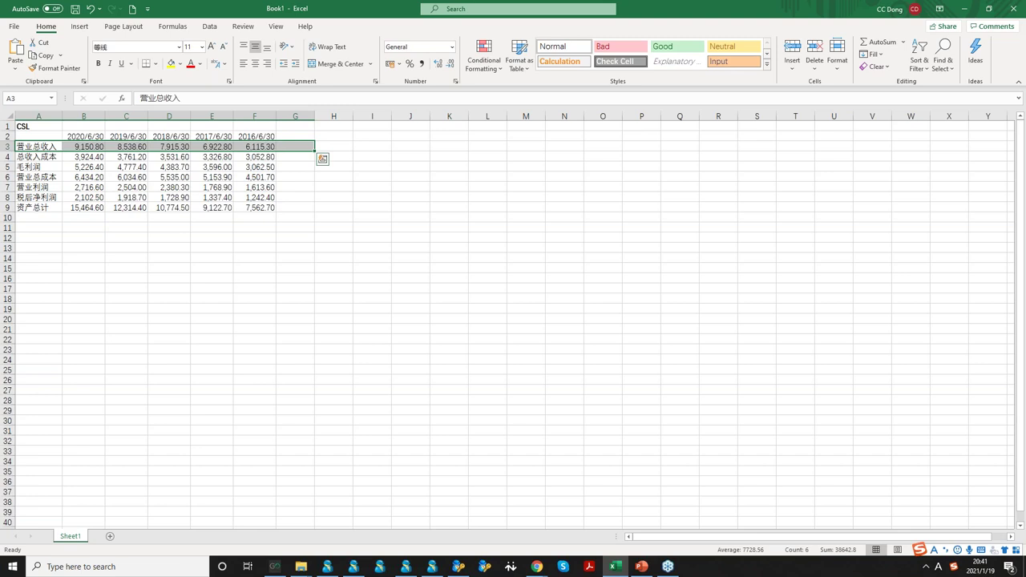
{"action": "left_click", "coordinate": [295, 188]}
{"action": "left_click", "coordinate": [10, 157]}
{"action": "right_click", "coordinate": [9, 157]}
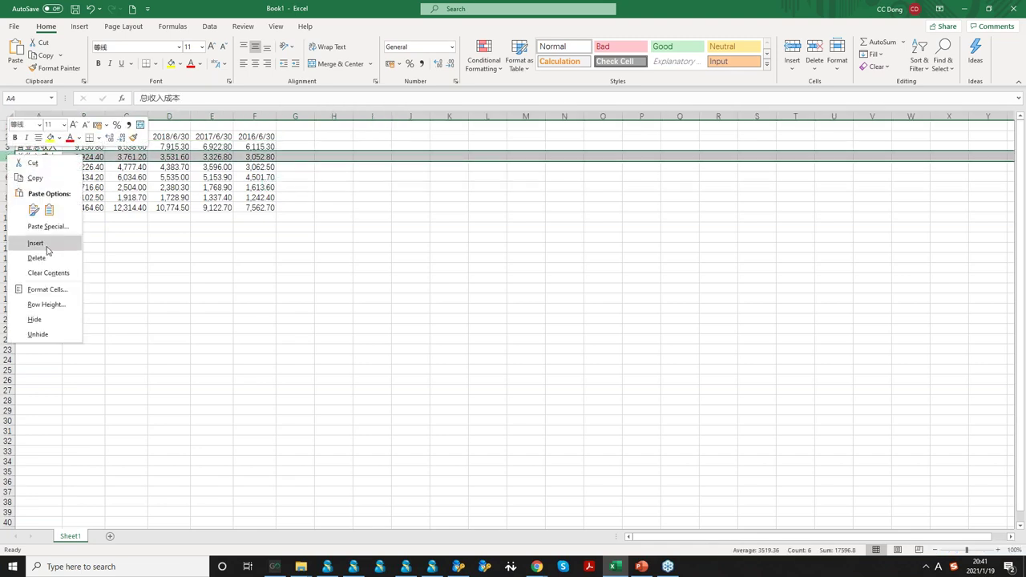
{"action": "left_click", "coordinate": [44, 241]}
{"action": "left_click", "coordinate": [211, 278]}
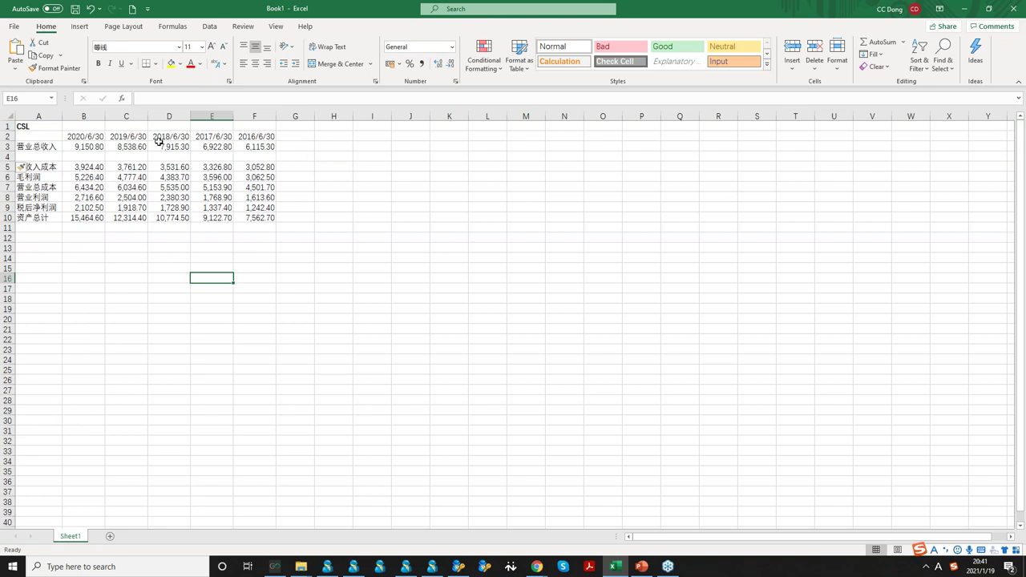
- Calculate the 2020 revenue growth in cell B4 with the formula =(B3/C3)-1
{"action": "mouse_move", "coordinate": [99, 155]}
{"action": "left_mouse_down"}
{"action": "mouse_move", "coordinate": [128, 167]}
{"action": "mouse_move", "coordinate": [92, 156]}
{"action": "left_mouse_up"}
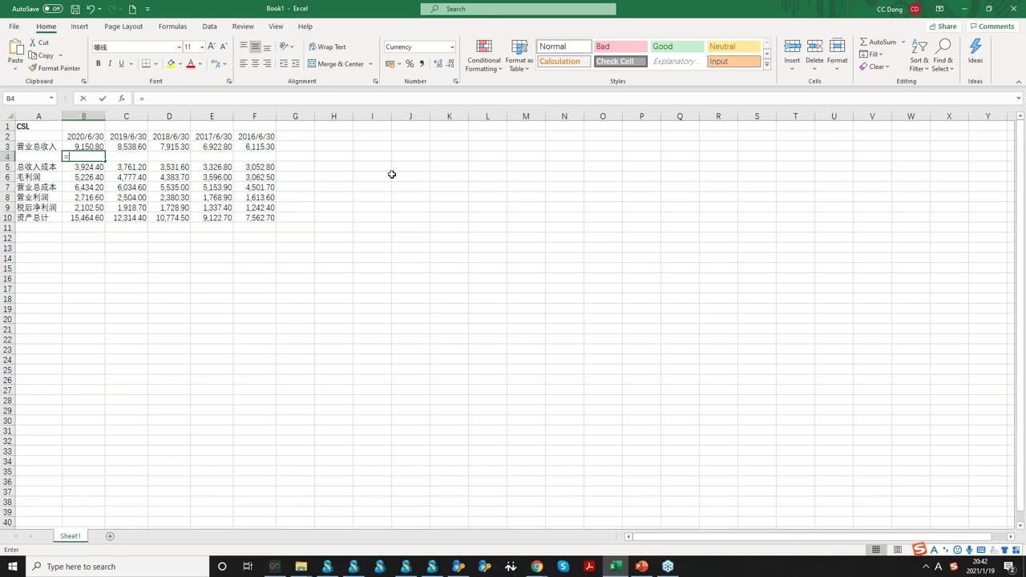
{"action": "type", "text": "="}
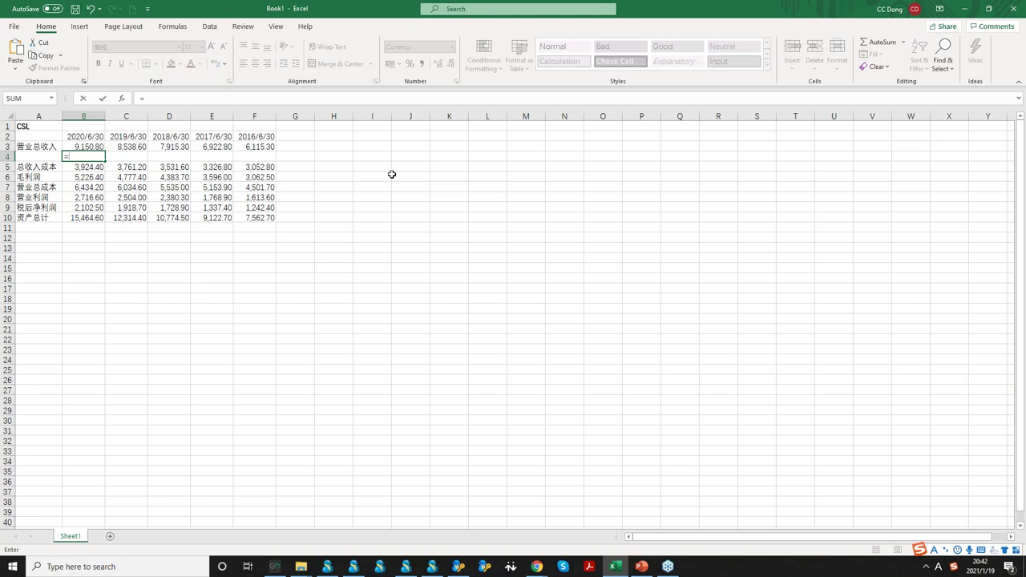
{"action": "type", "text": "("}
{"action": "key", "text": "Up"}
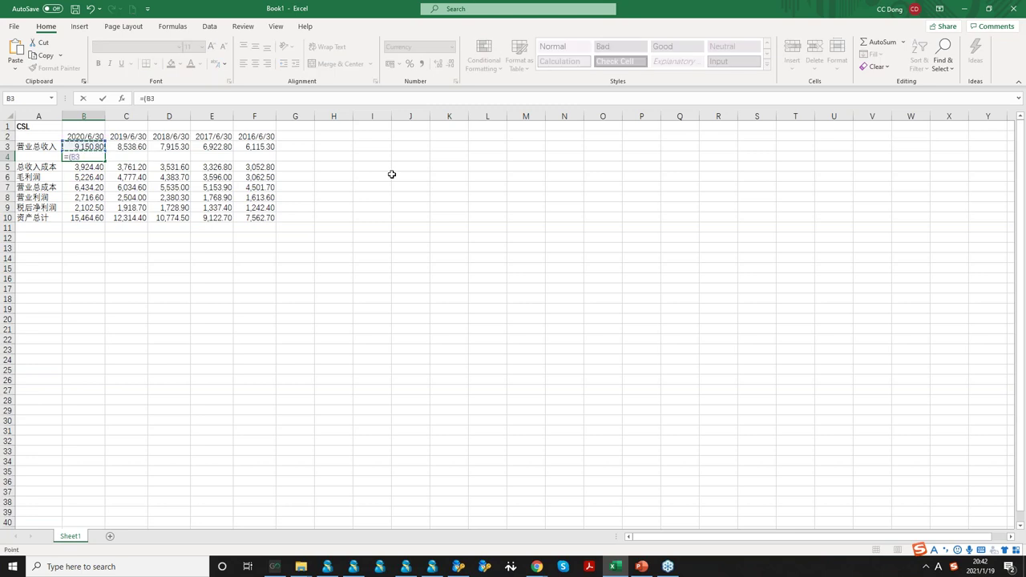
{"action": "type", "text": "/"}
{"action": "key", "text": "Up"}
{"action": "key", "text": "Right"}
{"action": "type", "text": ")-1"}
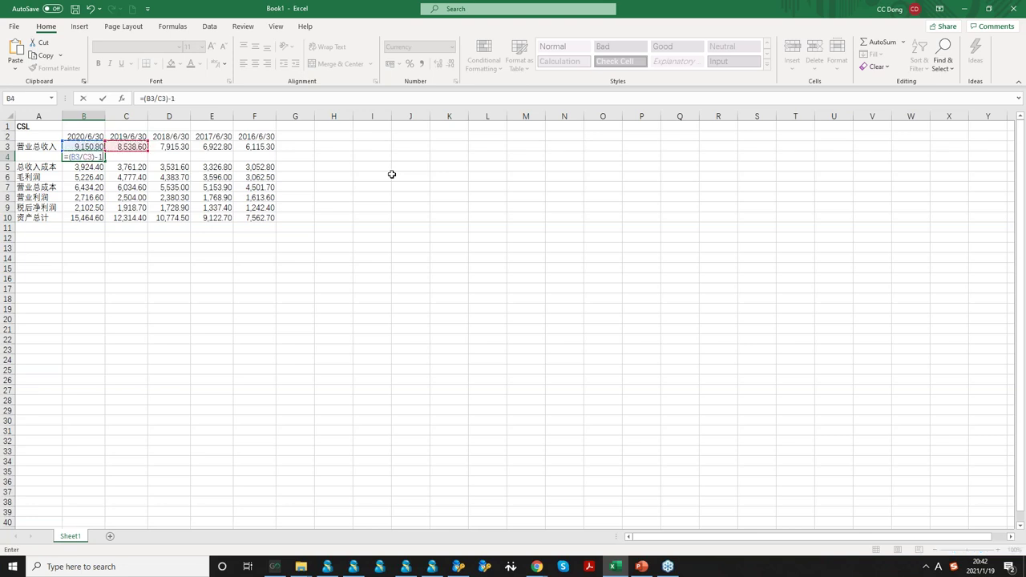
{"action": "key", "text": "Return"}
- Extend the revenue growth formula from B4 through E4, leaving F4 empty, and format B4:E4 as percentages
{"action": "left_click", "coordinate": [88, 158]}
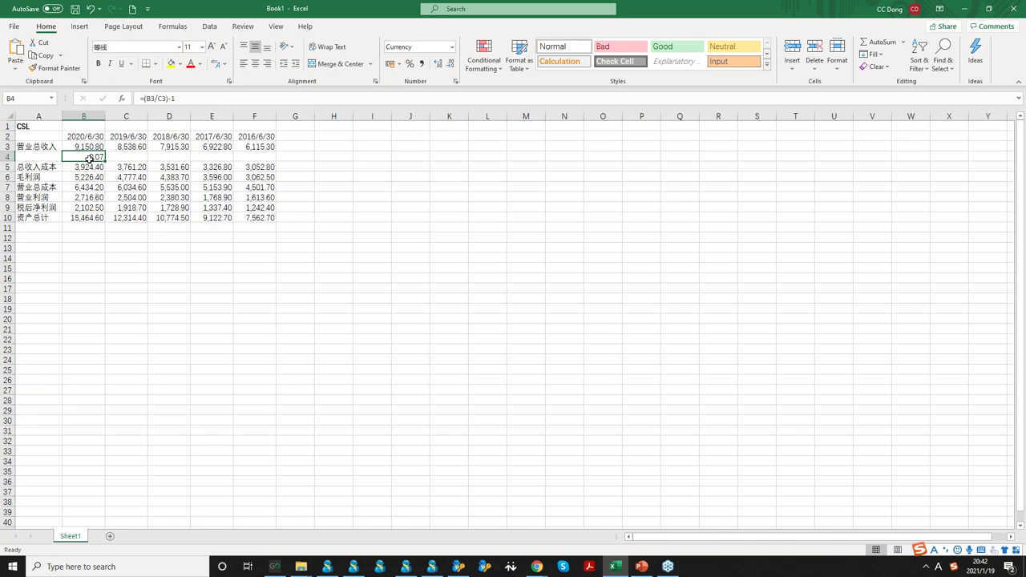
{"action": "left_click_drag", "start_coordinate": [105, 165], "coordinate": [273, 160]}
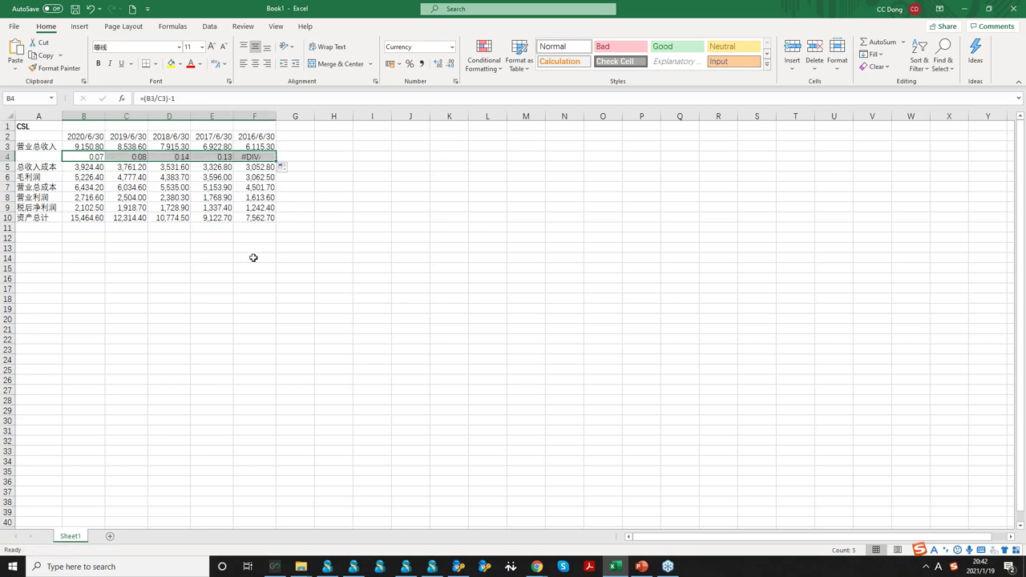
{"action": "left_click", "coordinate": [270, 156]}
{"action": "key", "text": "Delete"}
{"action": "left_click_drag", "start_coordinate": [89, 156], "coordinate": [212, 158]}
{"action": "left_click", "coordinate": [409, 63]}
{"action": "left_click", "coordinate": [807, 288]}
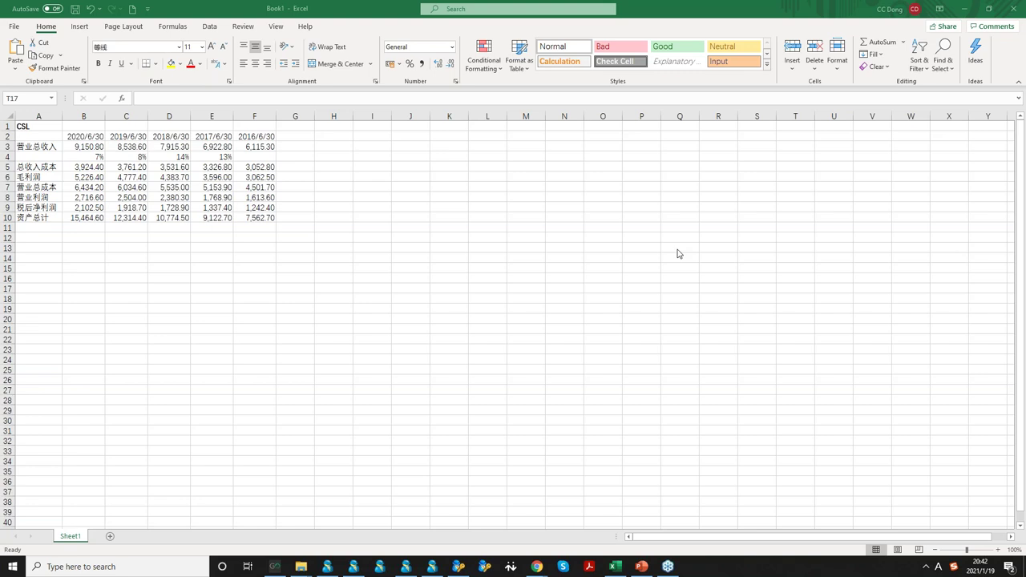
- Insert one empty row above and one below the 毛利润 row
{"action": "left_click", "coordinate": [295, 197]}
{"action": "left_click", "coordinate": [169, 247]}
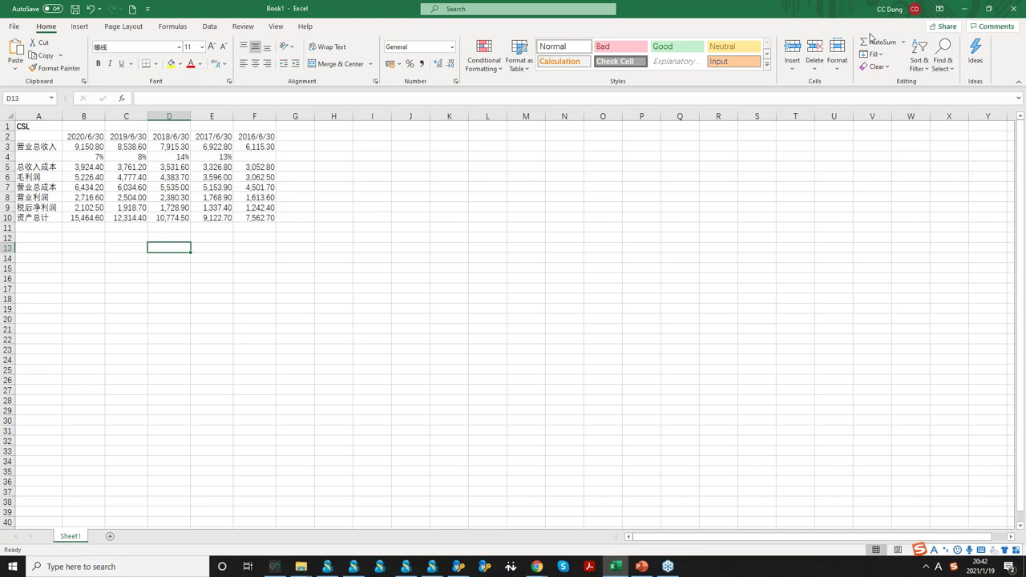
{"action": "left_click", "coordinate": [7, 176]}
{"action": "right_click", "coordinate": [8, 177]}
{"action": "left_click", "coordinate": [39, 266]}
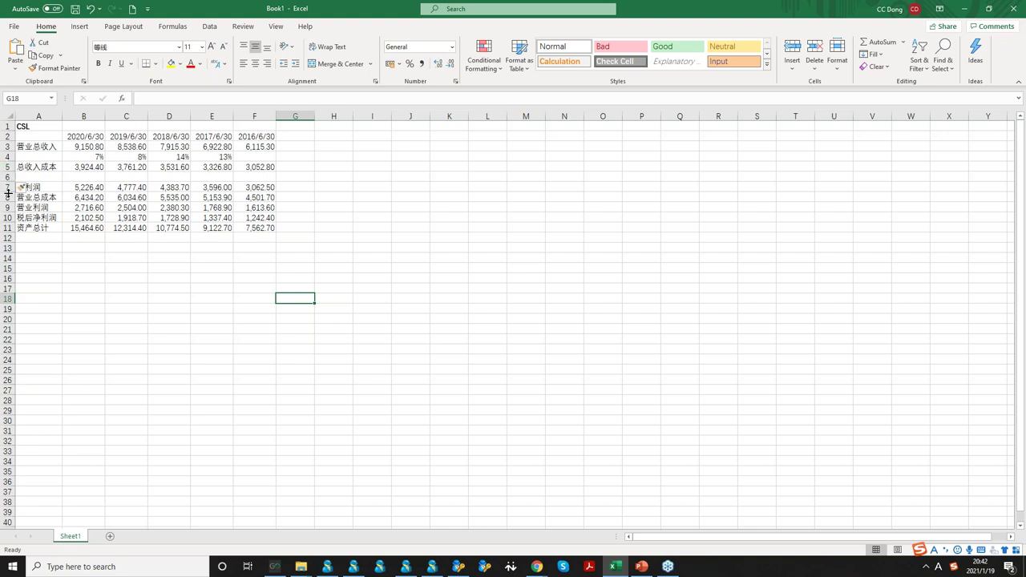
{"action": "right_click", "coordinate": [7, 189]}
{"action": "key", "text": "Escape"}
{"action": "left_click", "coordinate": [7, 198]}
{"action": "right_click", "coordinate": [7, 197]}
{"action": "left_click", "coordinate": [36, 286]}
{"action": "left_click", "coordinate": [170, 279]}
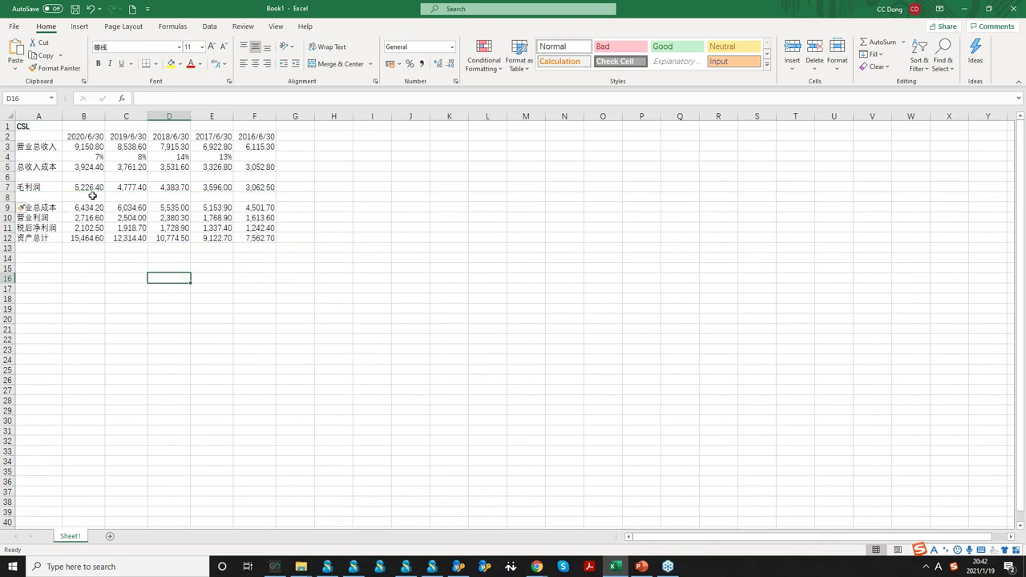
- Label the empty row below 毛利润 as 毛利率 in cell A8
{"action": "left_click", "coordinate": [53, 198]}
{"action": "type", "text": "M"}
{"action": "key", "text": "BackSpace"}
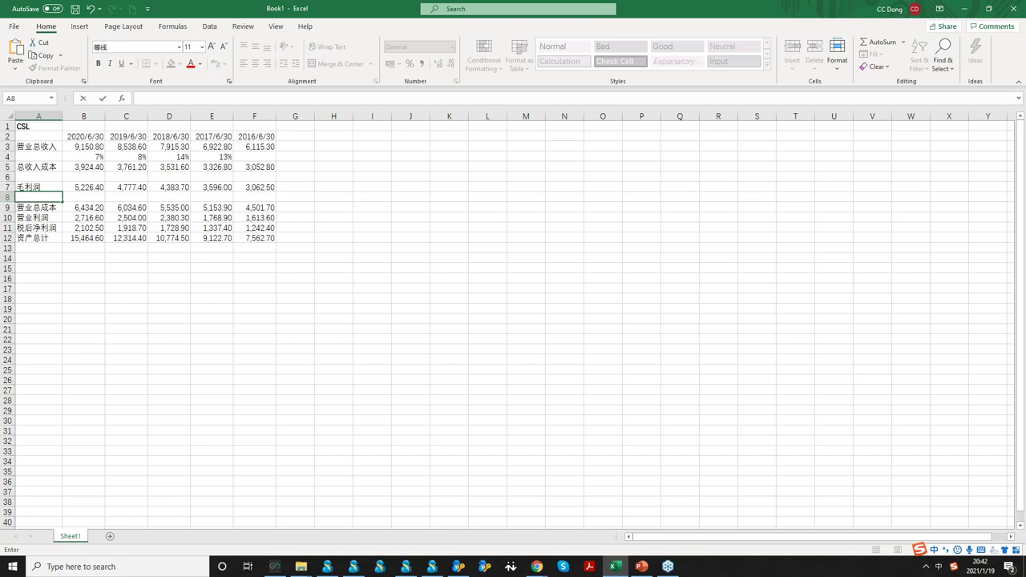
{"action": "type", "text": "maolilv"}
{"action": "key", "text": "space"}
{"action": "key", "text": "Return"}
{"action": "key", "text": "Up"}
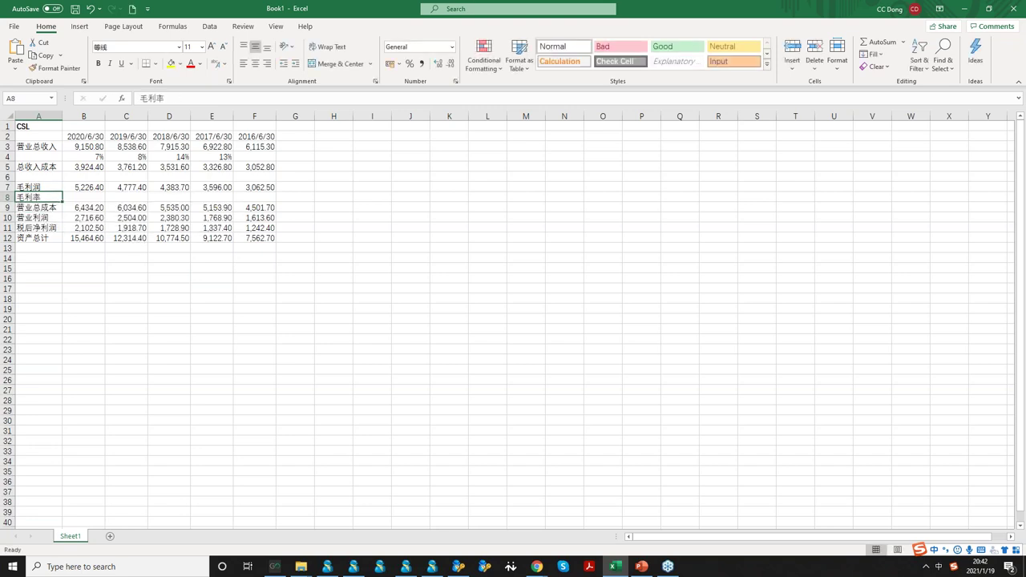
- Calculate the gross margin in cell B8 with the formula =B7/B3 and fill it across to F8
{"action": "left_click", "coordinate": [83, 196]}
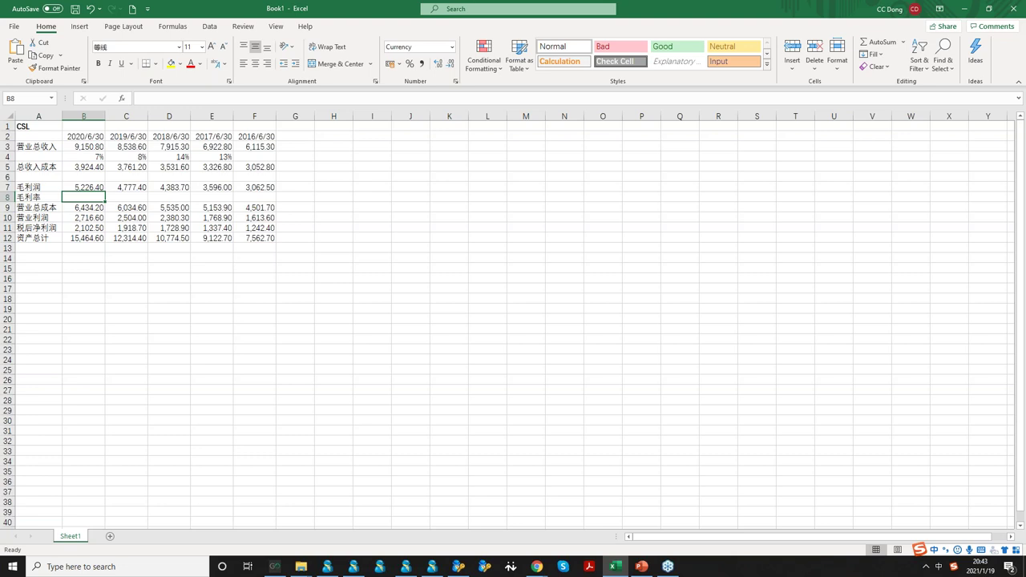
{"action": "type", "text": "="}
{"action": "key", "text": "Up"}
{"action": "type", "text": "/"}
{"action": "key", "text": "Up"}
{"action": "key", "text": "Up"}
{"action": "key", "text": "Up"}
{"action": "key", "text": "Up"}
{"action": "key", "text": "Up"}
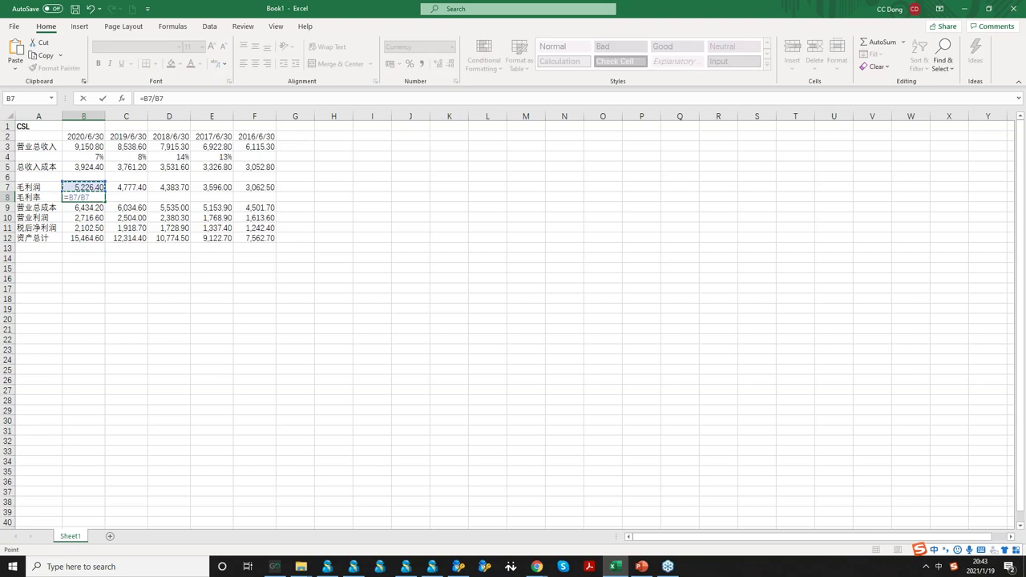
{"action": "key", "text": "Return"}
{"action": "key", "text": "Up"}
{"action": "left_click_drag", "start_coordinate": [105, 201], "coordinate": [276, 202]}
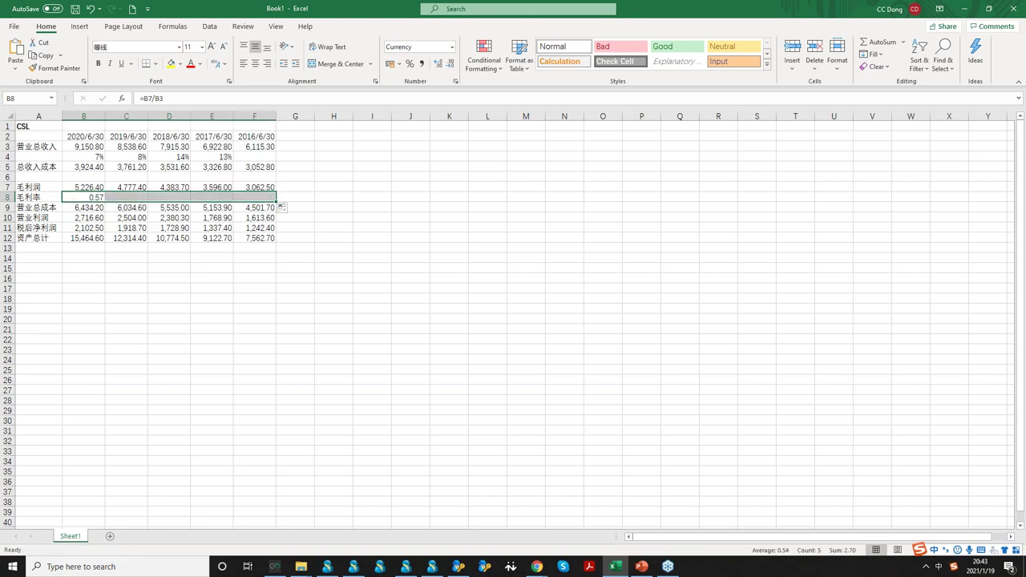
{"action": "left_click", "coordinate": [343, 306]}
- Insert an empty row between the 毛利率 and 营业总成本 rows
{"action": "right_click", "coordinate": [9, 207]}
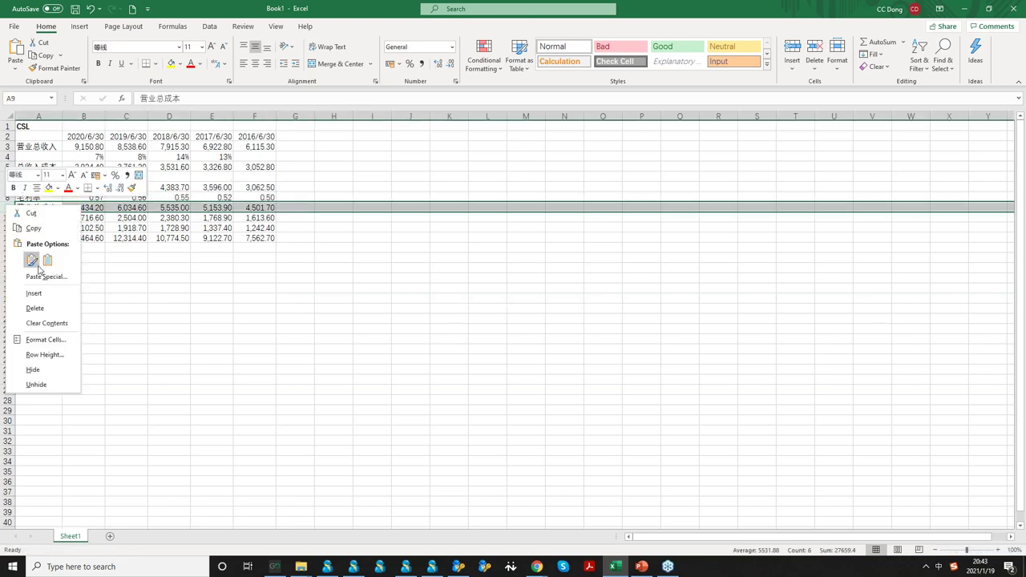
{"action": "left_click", "coordinate": [33, 294]}
{"action": "left_click", "coordinate": [334, 318]}
- Apply the green Good cell style to the gross margin values in B8:F8
{"action": "left_click_drag", "start_coordinate": [81, 198], "coordinate": [265, 198]}
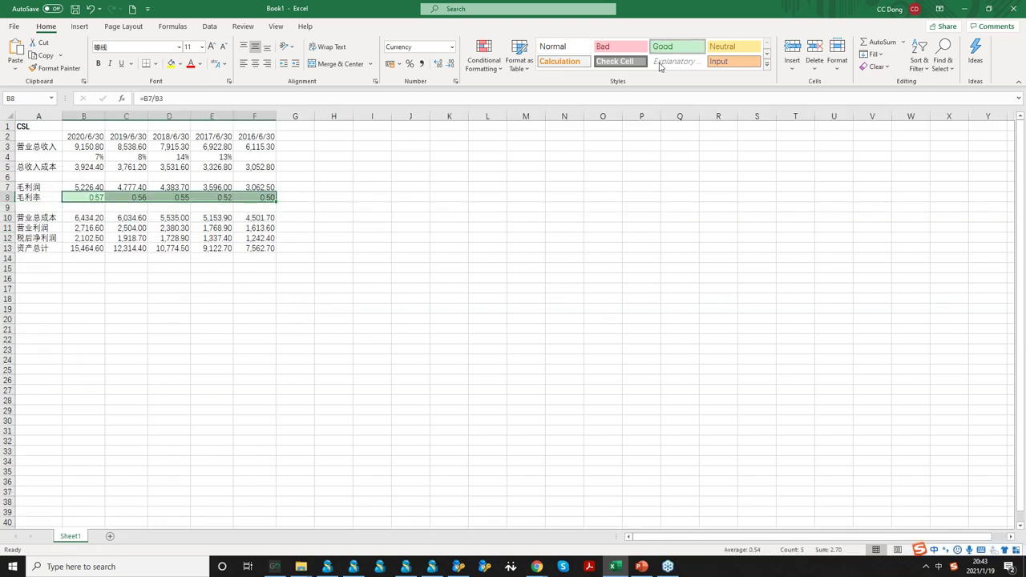
{"action": "left_click", "coordinate": [640, 217]}
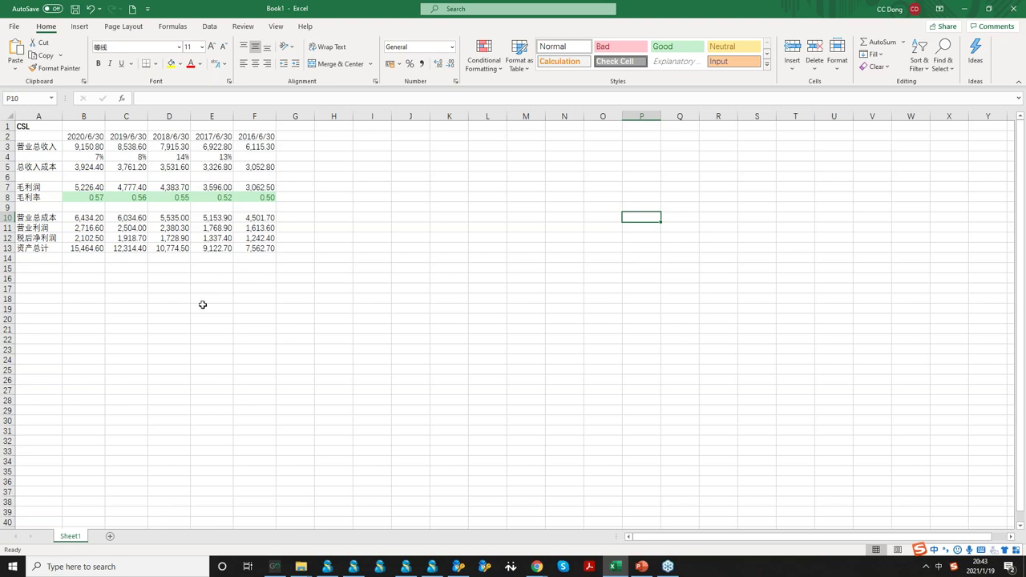
{"action": "left_click", "coordinate": [100, 200]}
{"action": "left_click", "coordinate": [142, 266]}
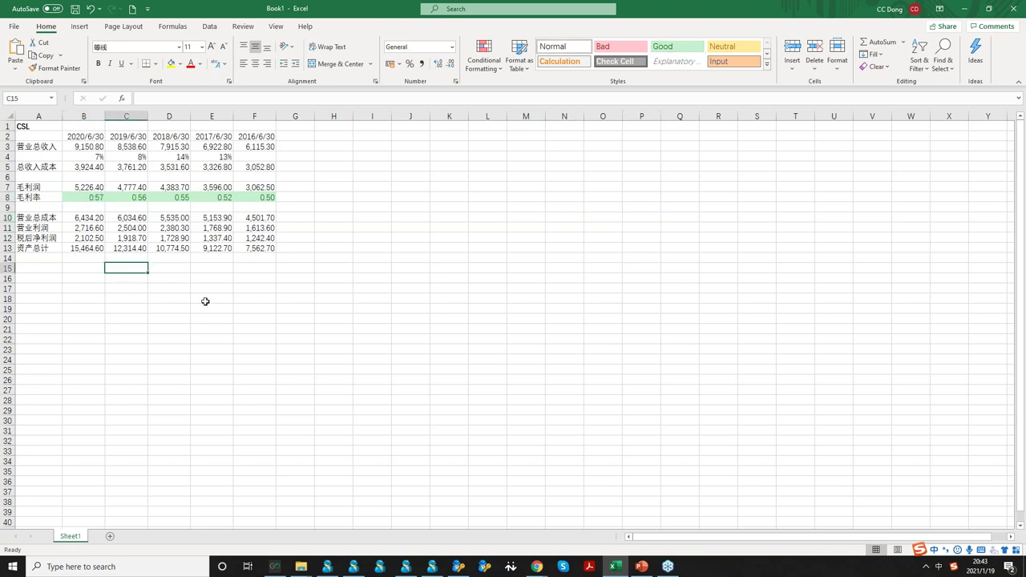
- Insert an empty row below 营业利润 and copy the growth formulas from B4:E4 into B12:E12
{"action": "right_click", "coordinate": [8, 238]}
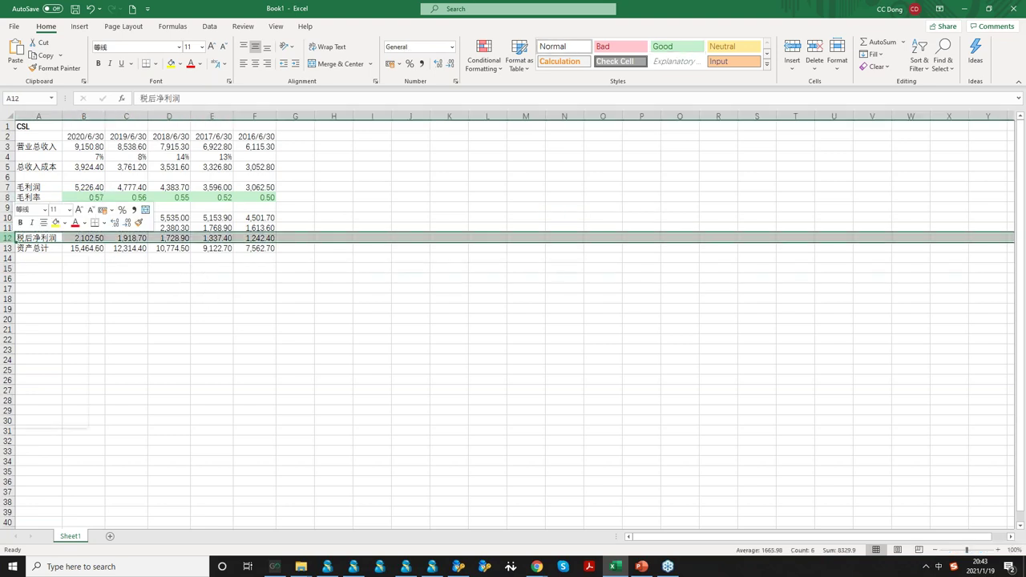
{"action": "left_click", "coordinate": [58, 329]}
{"action": "left_click", "coordinate": [182, 339]}
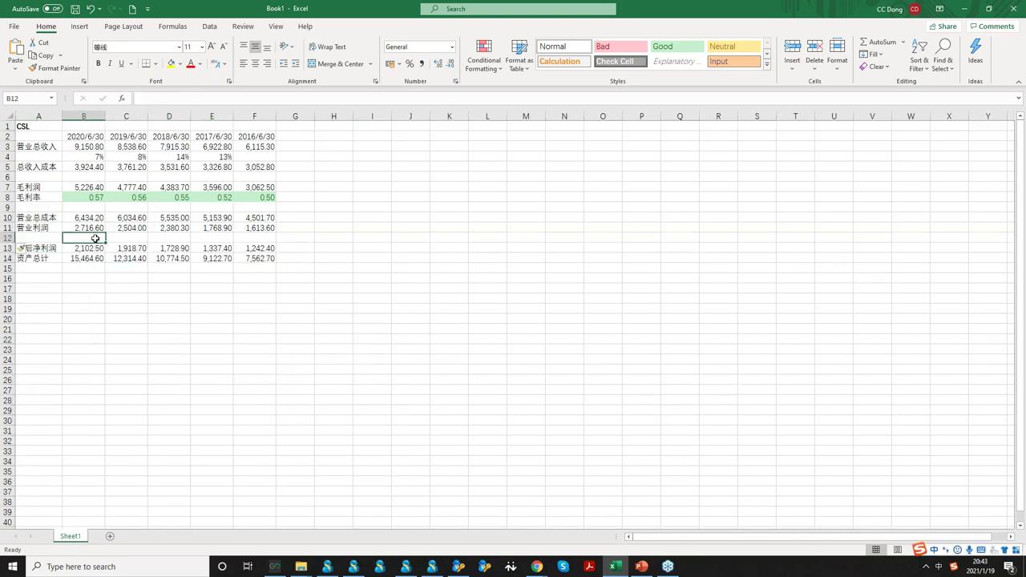
{"action": "left_click_drag", "start_coordinate": [89, 157], "coordinate": [208, 159]}
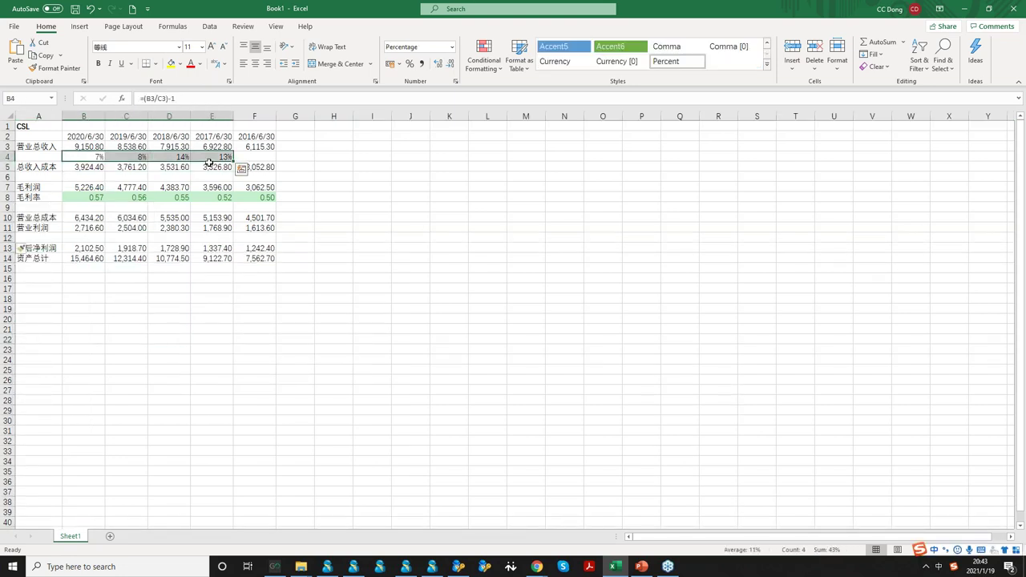
{"action": "key", "text": "ctrl+c"}
{"action": "left_click", "coordinate": [87, 238]}
{"action": "key", "text": "ctrl+v"}
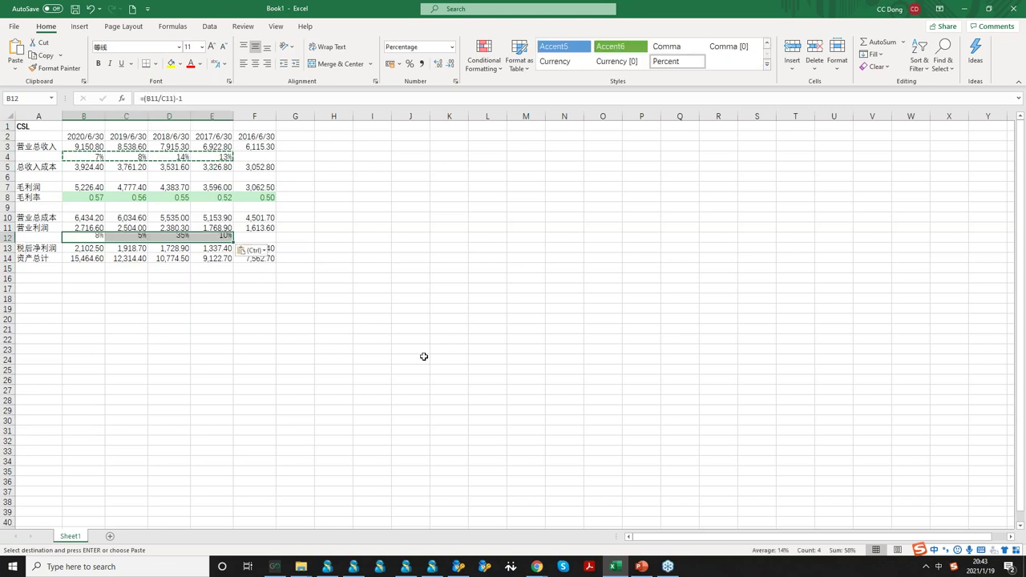
{"action": "left_click", "coordinate": [385, 339]}
{"action": "left_click", "coordinate": [95, 238]}
{"action": "left_click_drag", "start_coordinate": [113, 239], "coordinate": [211, 258]}
{"action": "left_click", "coordinate": [202, 281]}
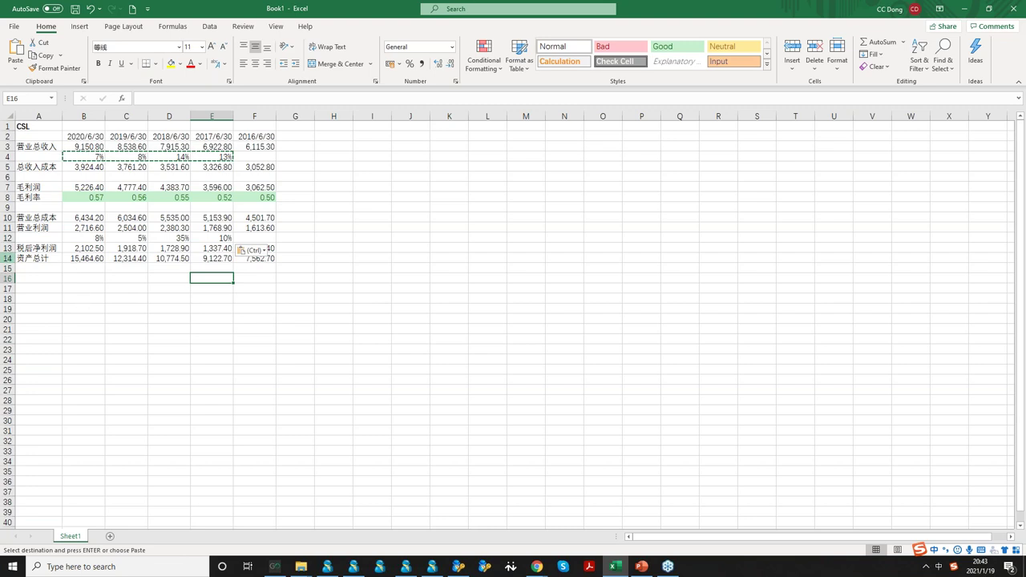
- Insert an empty row below 税后净利润 and copy the growth formulas from B12:E12 into B14:E14
{"action": "left_click", "coordinate": [8, 259]}
{"action": "right_click", "coordinate": [7, 258]}
{"action": "left_click", "coordinate": [32, 335]}
{"action": "left_click", "coordinate": [101, 238]}
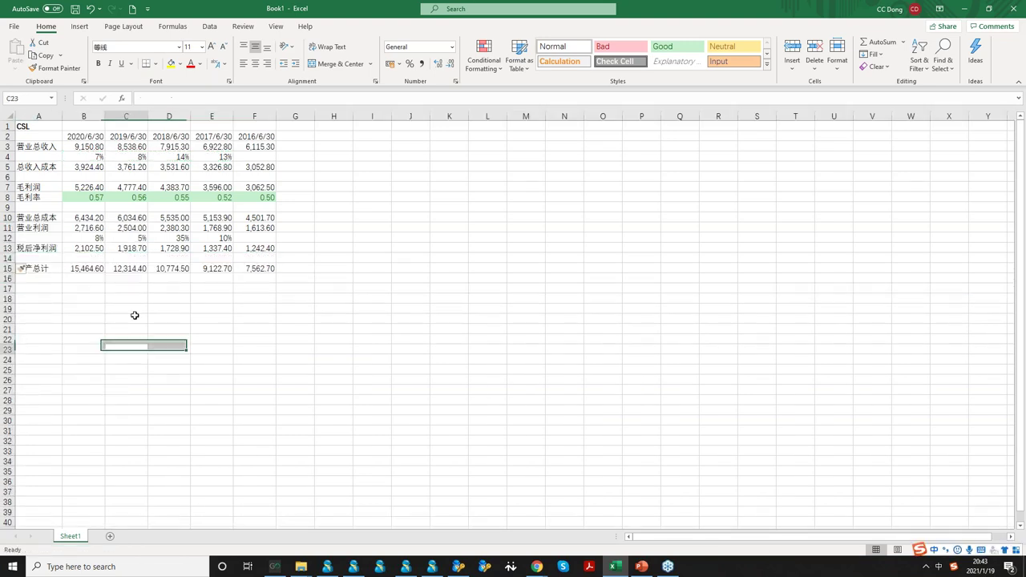
{"action": "left_click_drag", "start_coordinate": [106, 238], "coordinate": [212, 238]}
{"action": "key", "text": "ctrl+c"}
{"action": "left_click", "coordinate": [100, 259]}
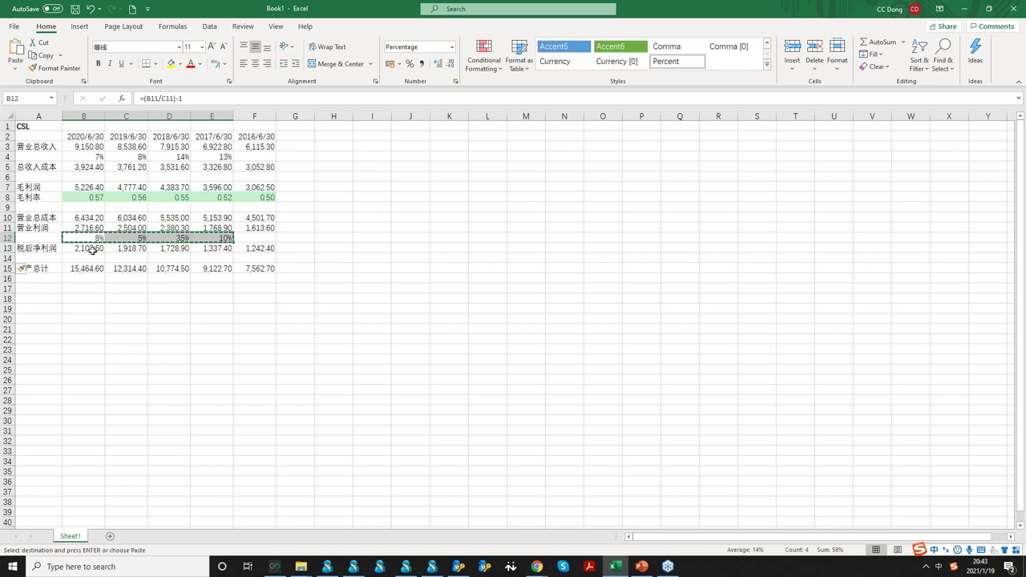
{"action": "key", "text": "ctrl+v"}
{"action": "left_click", "coordinate": [409, 348]}
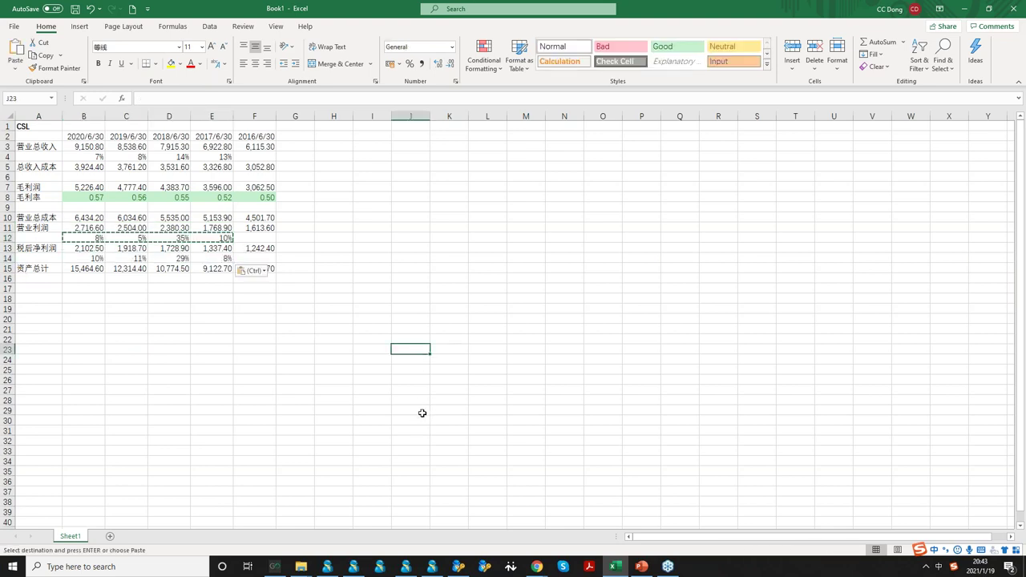
{"action": "left_click", "coordinate": [254, 340]}
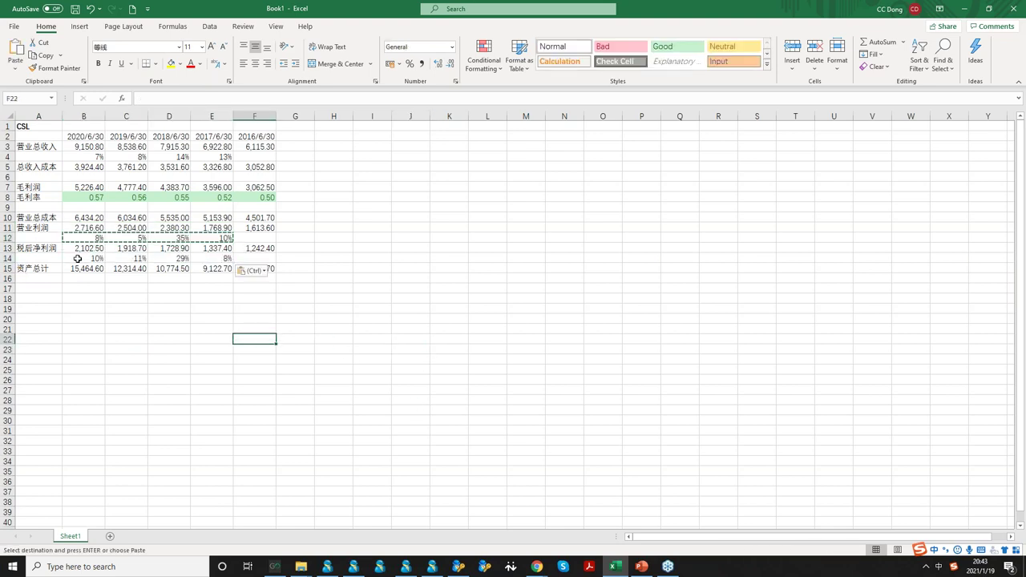
- Enter the label "Asset turnover" in A17, leaving one empty row below 资产总计
{"action": "left_click_drag", "start_coordinate": [82, 258], "coordinate": [160, 271]}
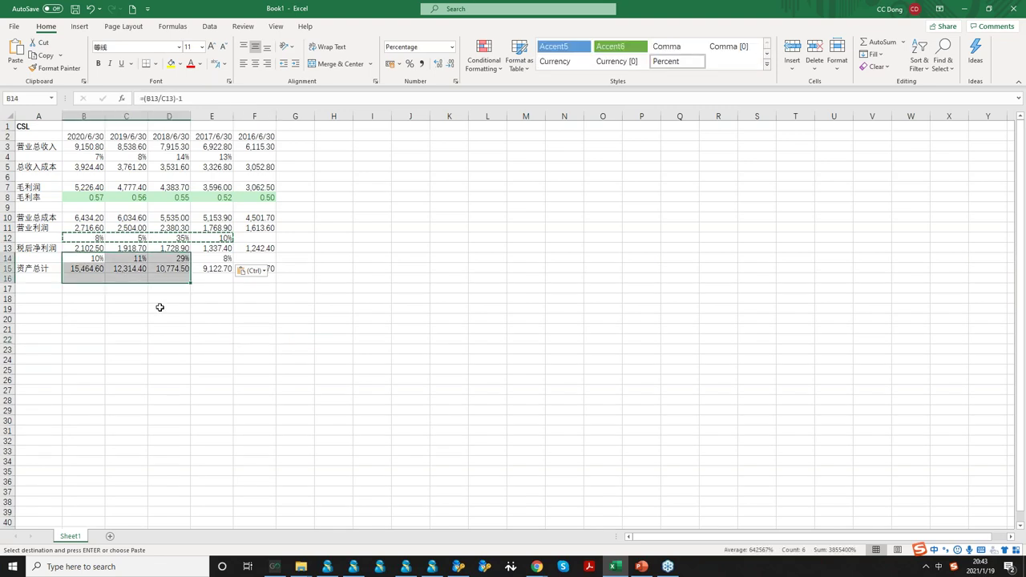
{"action": "left_click_drag", "start_coordinate": [39, 290], "coordinate": [50, 282]}
{"action": "left_click", "coordinate": [48, 286]}
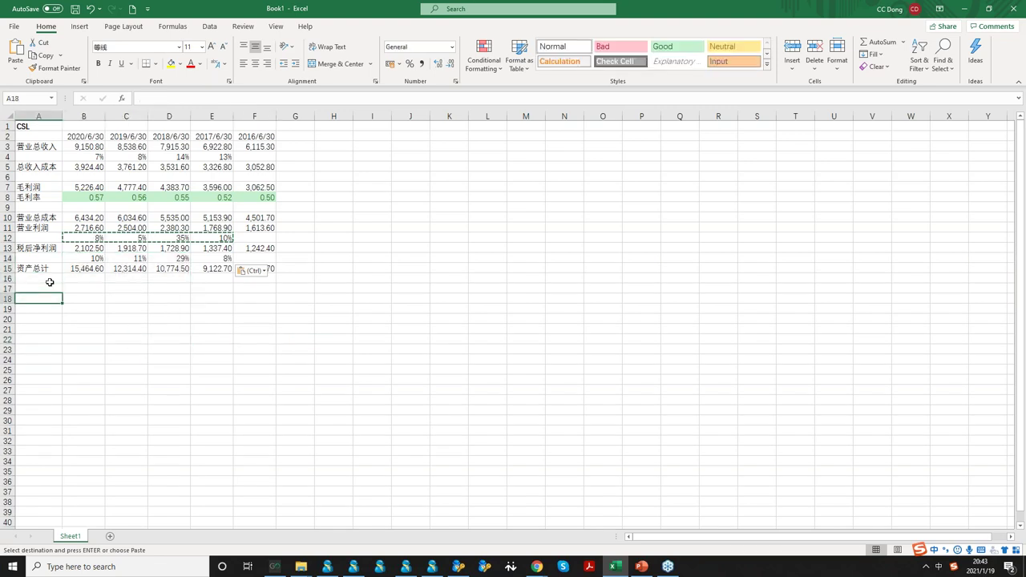
{"action": "type", "text": "Asset"}
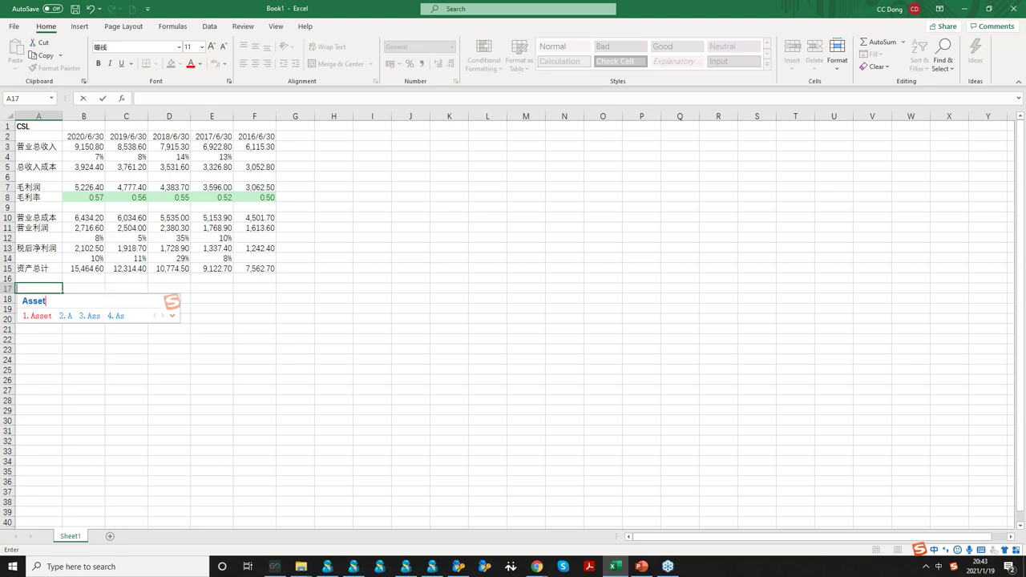
{"action": "key", "text": "space"}
{"action": "type", "text": "turno"}
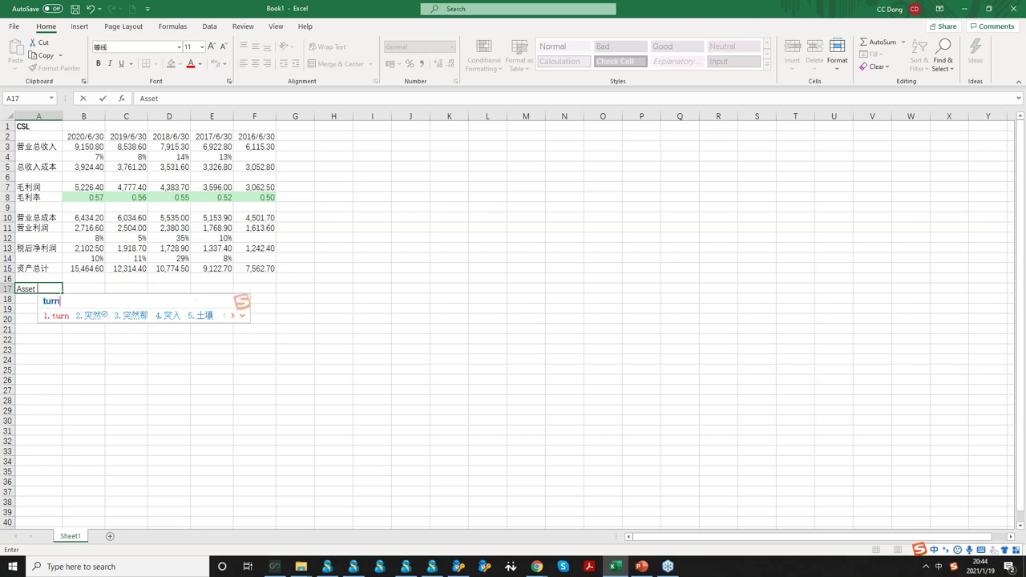
{"action": "key", "text": "space"}
{"action": "key", "text": "ctrl+Return"}
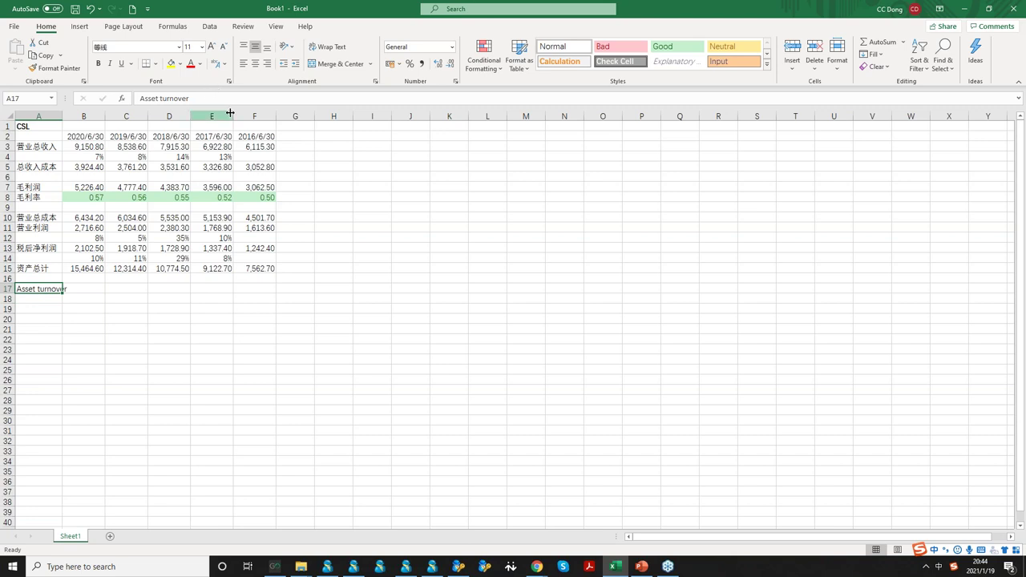
- Calculate asset turnover in B17 with =B3/B15 and fill the formula across to F17
{"action": "left_click", "coordinate": [84, 289]}
{"action": "type", "text": "="}
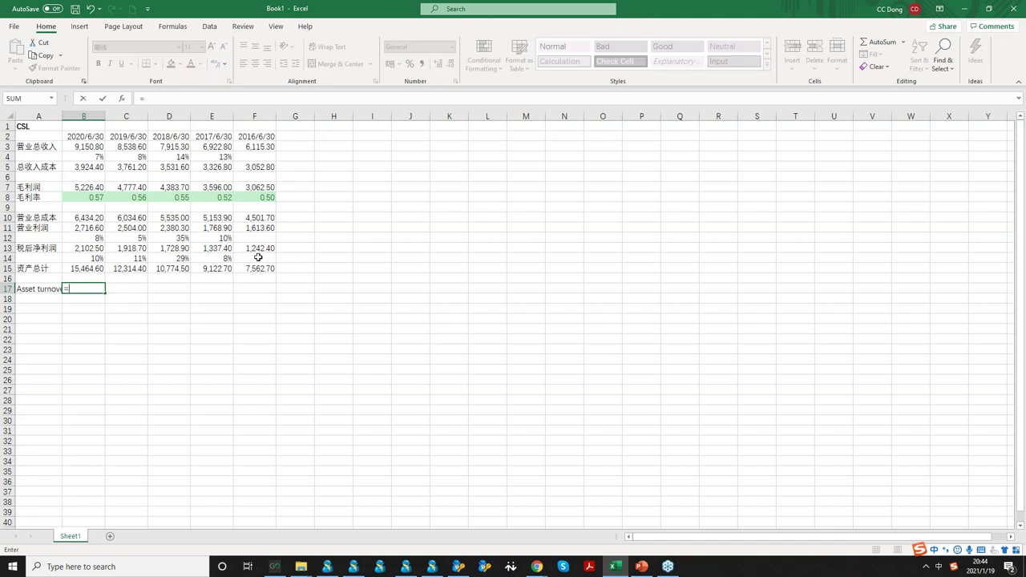
{"action": "left_click", "coordinate": [92, 145]}
{"action": "type", "text": "/"}
{"action": "left_click", "coordinate": [99, 270]}
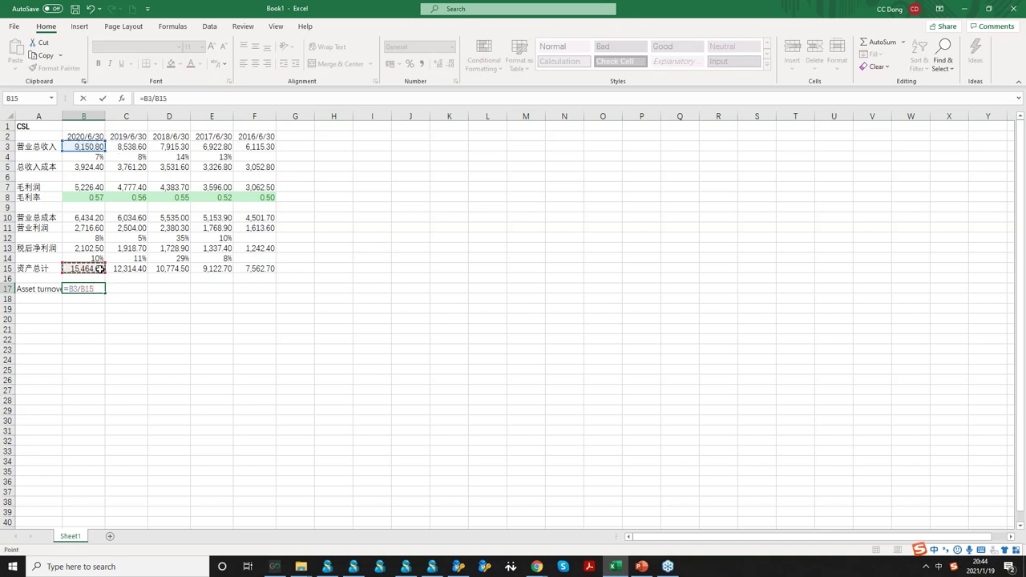
{"action": "key", "text": "Return"}
{"action": "left_click", "coordinate": [109, 289]}
{"action": "left_click_drag", "start_coordinate": [109, 289], "coordinate": [269, 294]}
{"action": "left_click", "coordinate": [254, 348]}
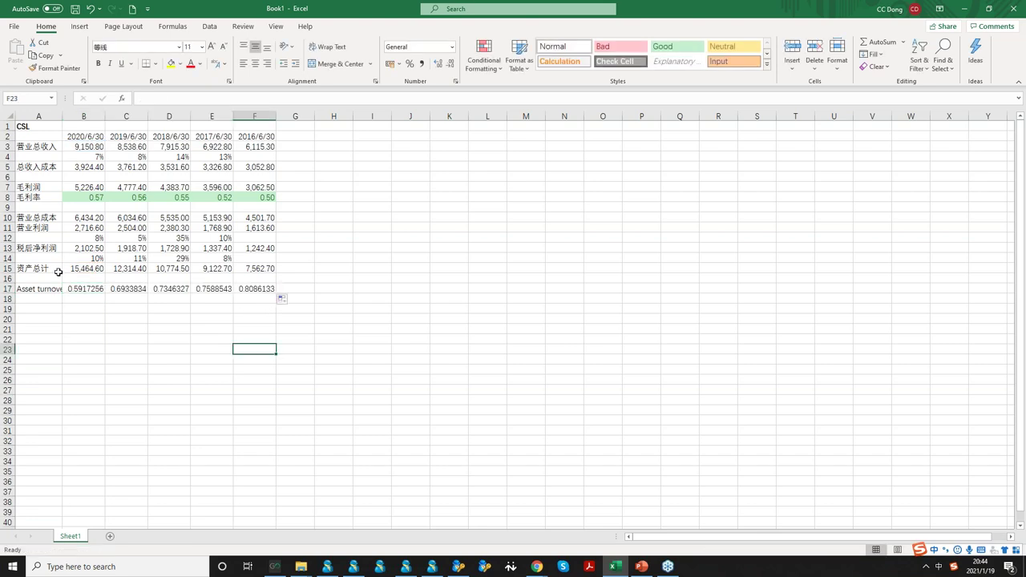
- Auto-fit column A to its contents and enter the label "Profit margin" in A18
{"action": "key", "text": "ctrl+Home"}
{"action": "double_click", "coordinate": [63, 117]}
{"action": "left_click", "coordinate": [64, 299]}
{"action": "type", "text": "Profit"}
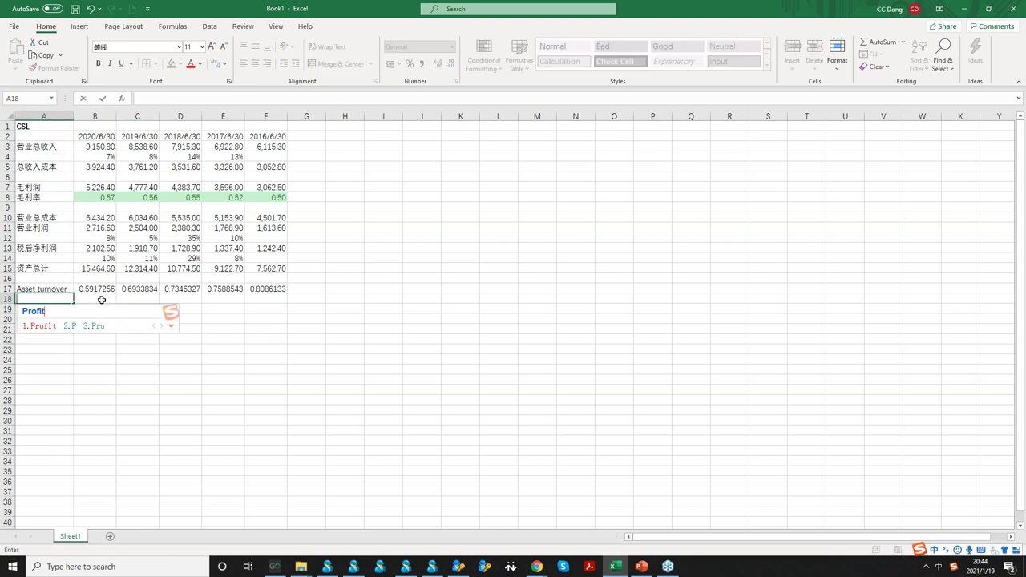
{"action": "type", "text": "margina"}
{"action": "key", "text": "BackSpace"}
{"action": "key", "text": "BackSpace"}
{"action": "key", "text": "BackSpace"}
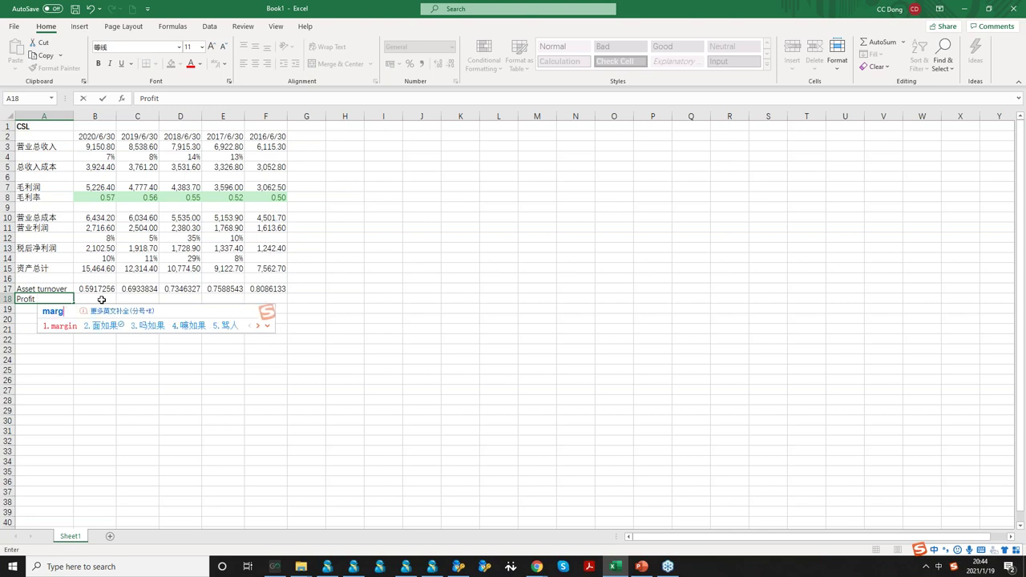
{"action": "key", "text": "space"}
{"action": "key", "text": "ctrl+Return"}
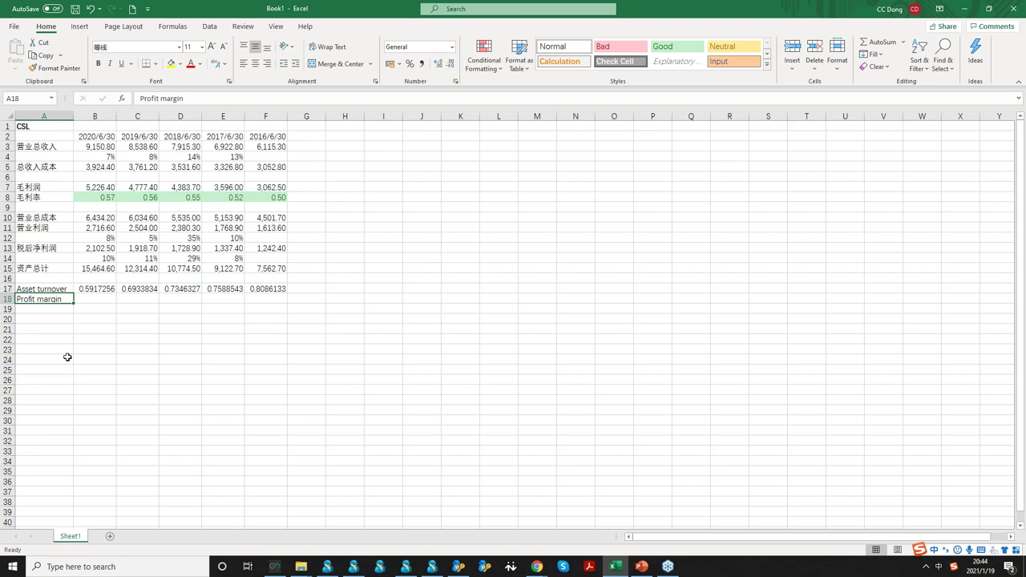
- Calculate profit margin in B18 with =B13/B3 and fill the formula across to F18
{"action": "left_click", "coordinate": [99, 299]}
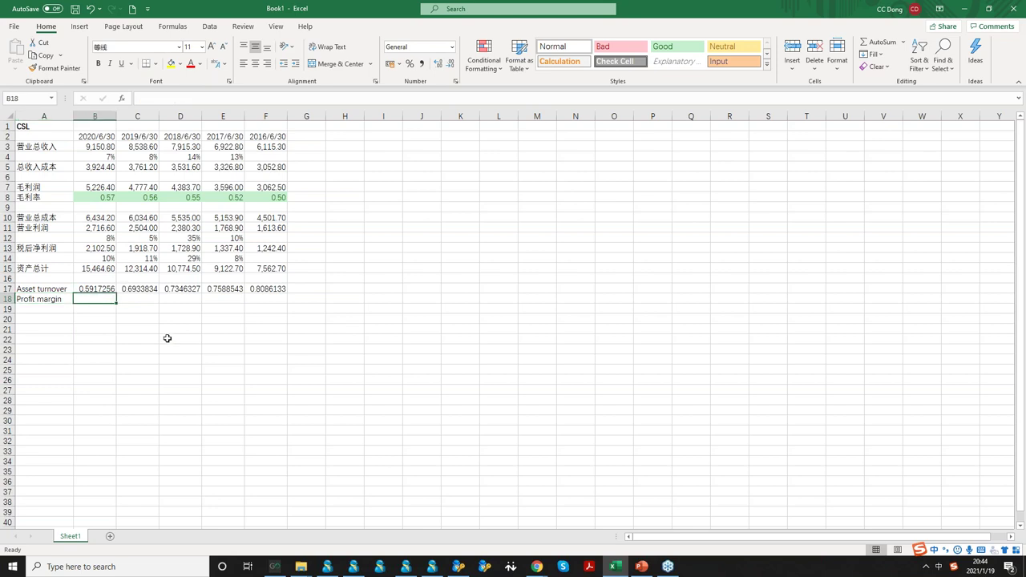
{"action": "type", "text": "="}
{"action": "left_click", "coordinate": [100, 248]}
{"action": "type", "text": "/"}
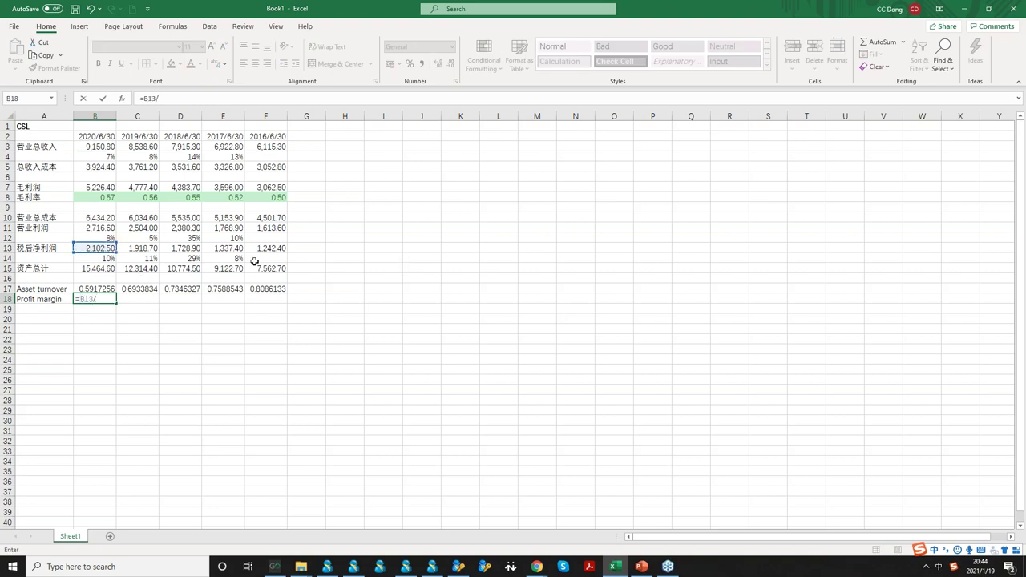
{"action": "left_click", "coordinate": [89, 146]}
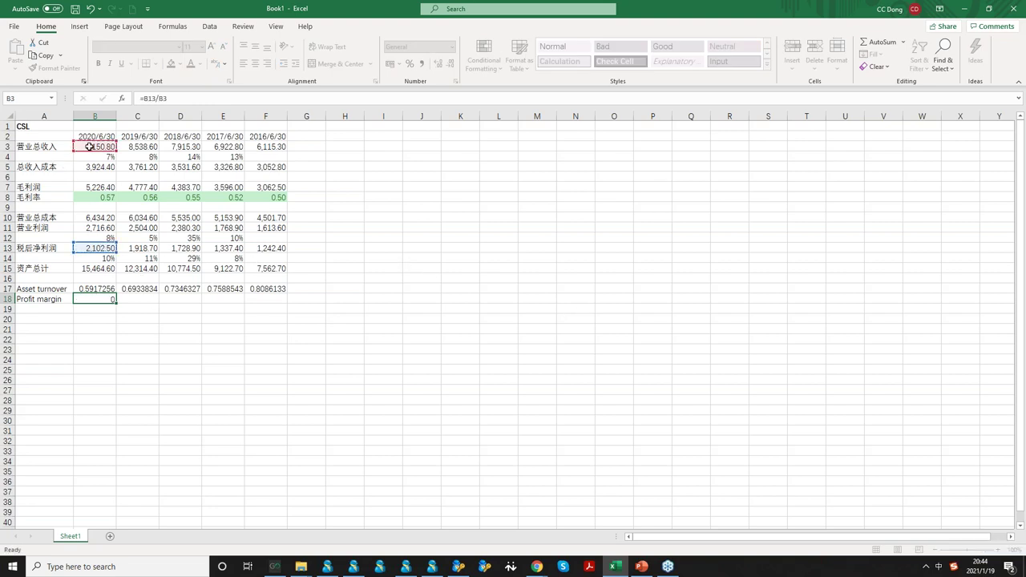
{"action": "key", "text": "Return"}
{"action": "left_click", "coordinate": [113, 300]}
{"action": "left_click_drag", "start_coordinate": [113, 300], "coordinate": [285, 301]}
{"action": "left_click", "coordinate": [236, 350]}
- Reduce the asset turnover and profit margin values in B17:F18 to two decimal places
{"action": "left_click", "coordinate": [101, 290]}
{"action": "left_click_drag", "start_coordinate": [104, 295], "coordinate": [277, 300]}
{"action": "left_click", "coordinate": [451, 64]}
{"action": "left_click", "coordinate": [451, 64]}
{"action": "left_click", "coordinate": [451, 64]}
{"action": "left_click", "coordinate": [451, 64]}
{"action": "left_click", "coordinate": [450, 64]}
{"action": "left_click", "coordinate": [555, 340]}
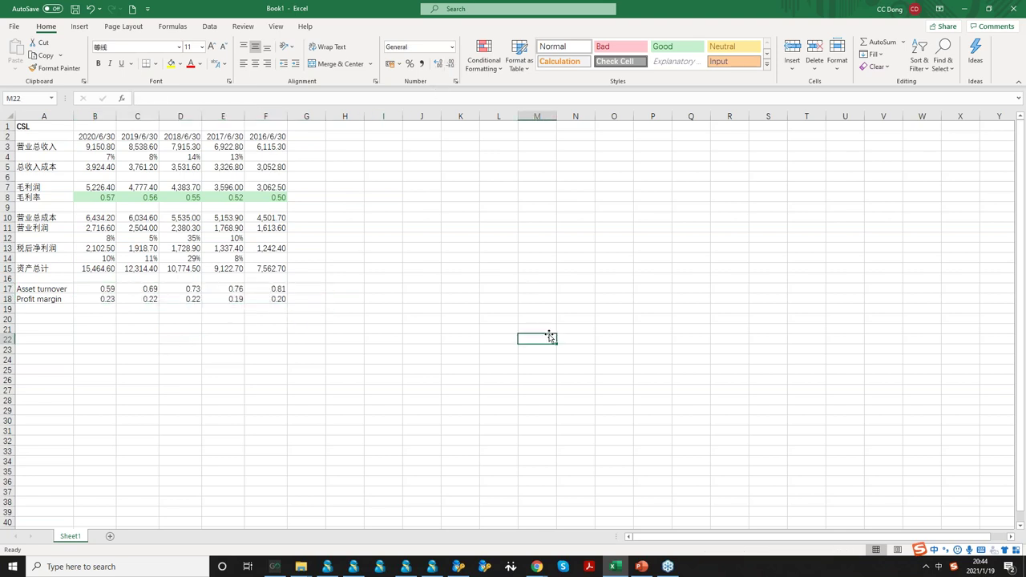
- Insert an empty row above the 总收入成本 row
{"action": "left_click", "coordinate": [133, 166]}
{"action": "right_click", "coordinate": [9, 167]}
{"action": "left_click", "coordinate": [64, 252]}
- Merge and center A3:A4 so the 营业总收入 label spans the revenue and growth rows
{"action": "left_click_drag", "start_coordinate": [66, 142], "coordinate": [64, 157]}
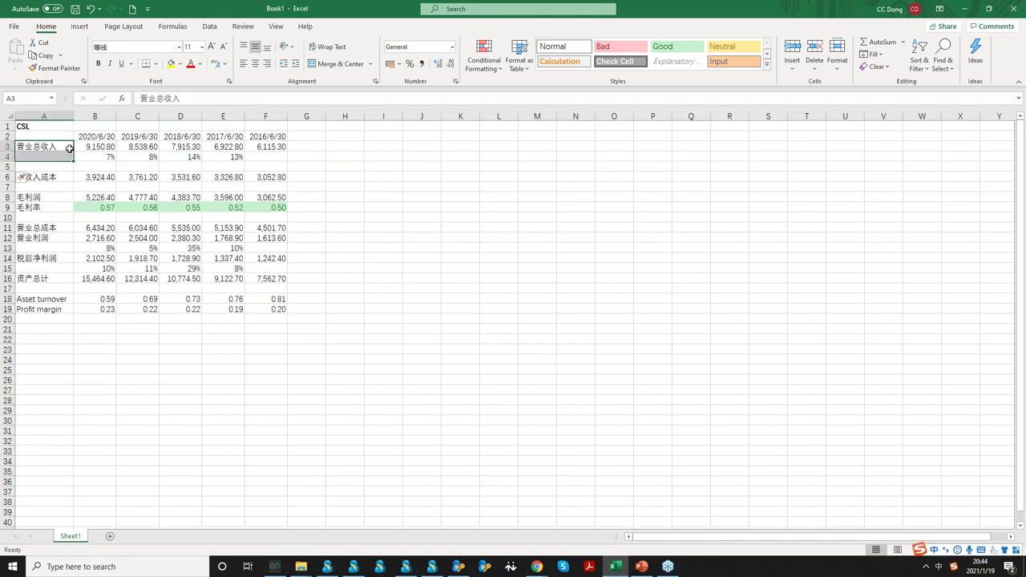
{"action": "left_click", "coordinate": [340, 64]}
{"action": "left_click", "coordinate": [412, 276]}
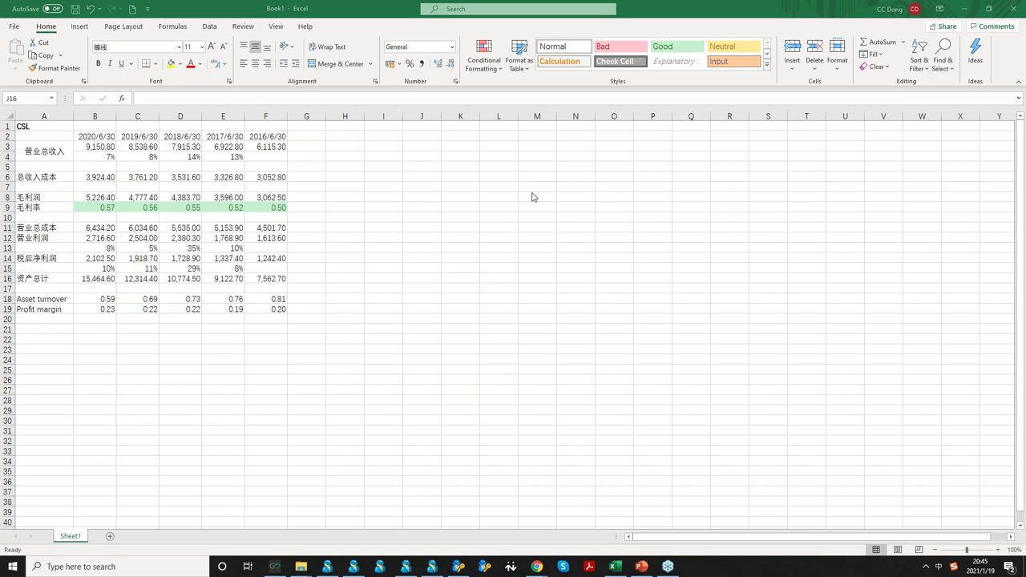
- Review the revenue growth rates in row 4 and color the 2019 and 2020 rates in C4 and B4 red
{"action": "left_click", "coordinate": [523, 236]}
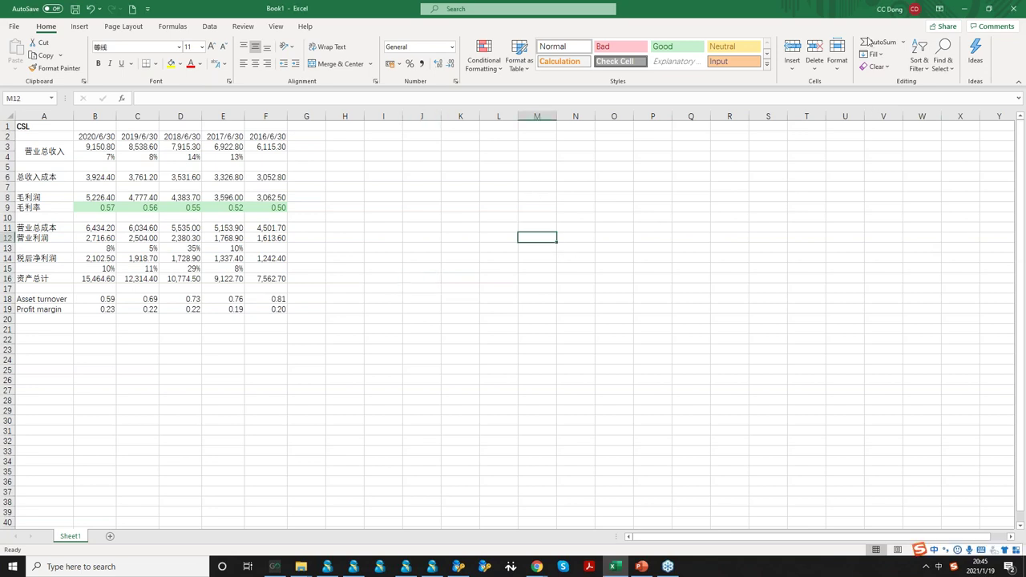
{"action": "left_click", "coordinate": [219, 156]}
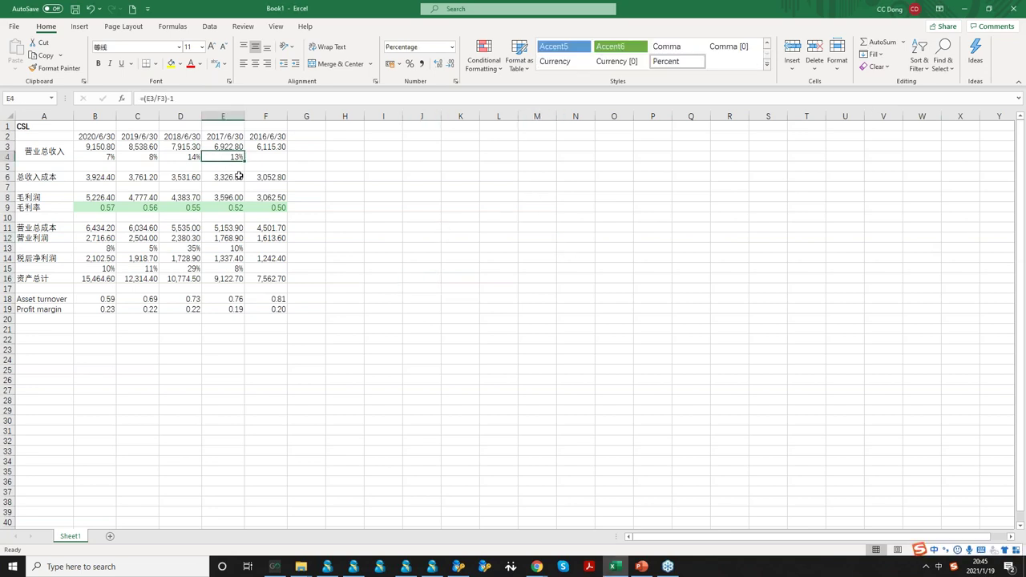
{"action": "left_click", "coordinate": [275, 157]}
{"action": "left_click", "coordinate": [240, 157]}
{"action": "left_click", "coordinate": [186, 158]}
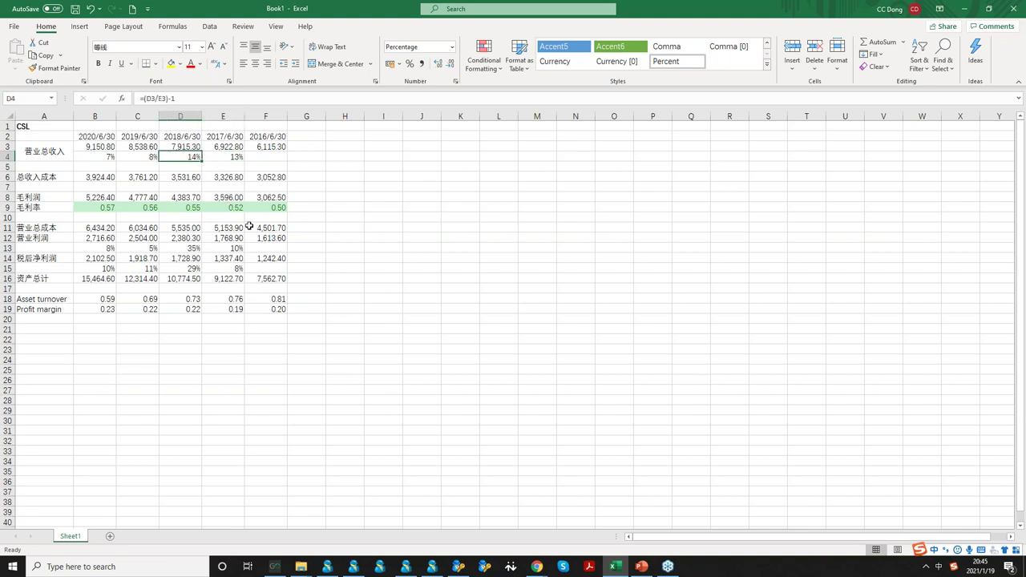
{"action": "left_click", "coordinate": [150, 157]}
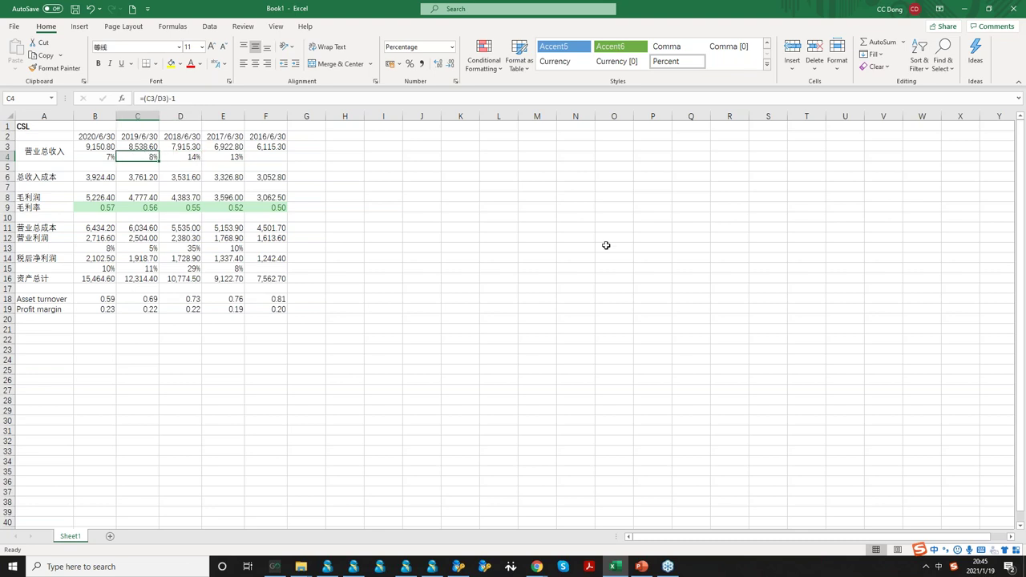
{"action": "left_click", "coordinate": [190, 64]}
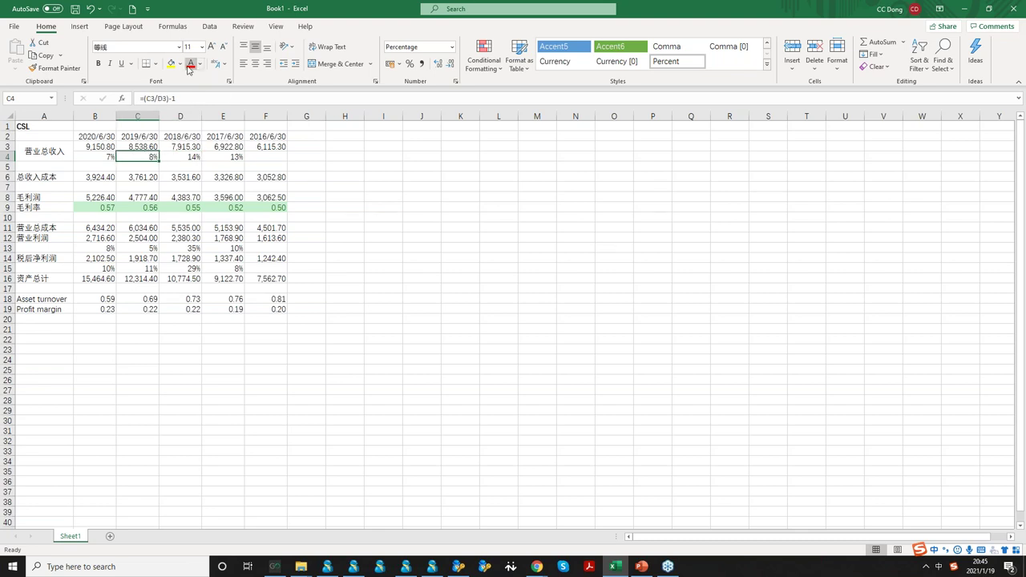
{"action": "left_click", "coordinate": [114, 157]}
{"action": "left_click", "coordinate": [191, 64]}
{"action": "left_click", "coordinate": [518, 280]}
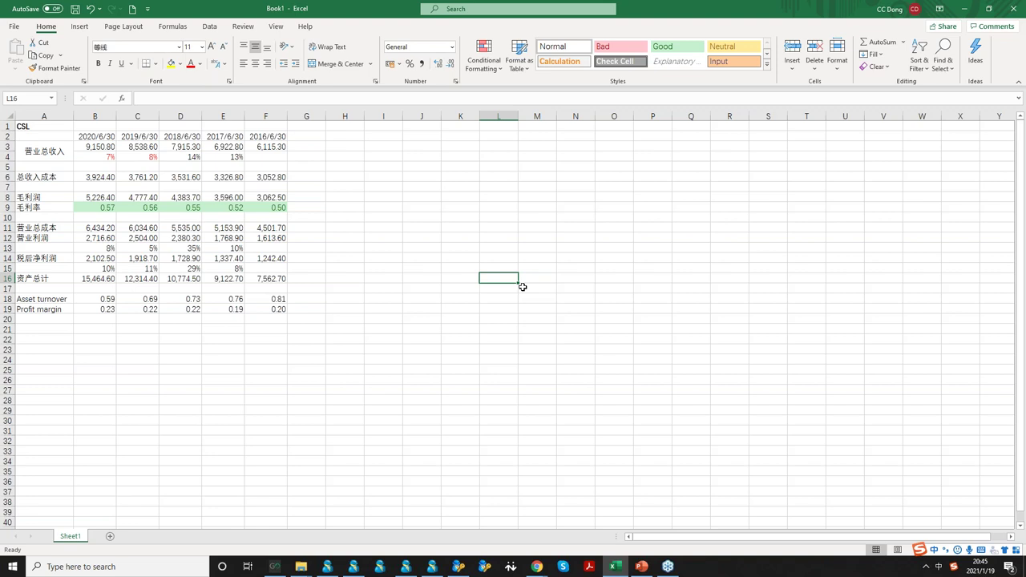
- Enter the note "收入增长、但是速度变慢" in G4 beside the revenue growth rates
{"action": "left_click", "coordinate": [318, 156]}
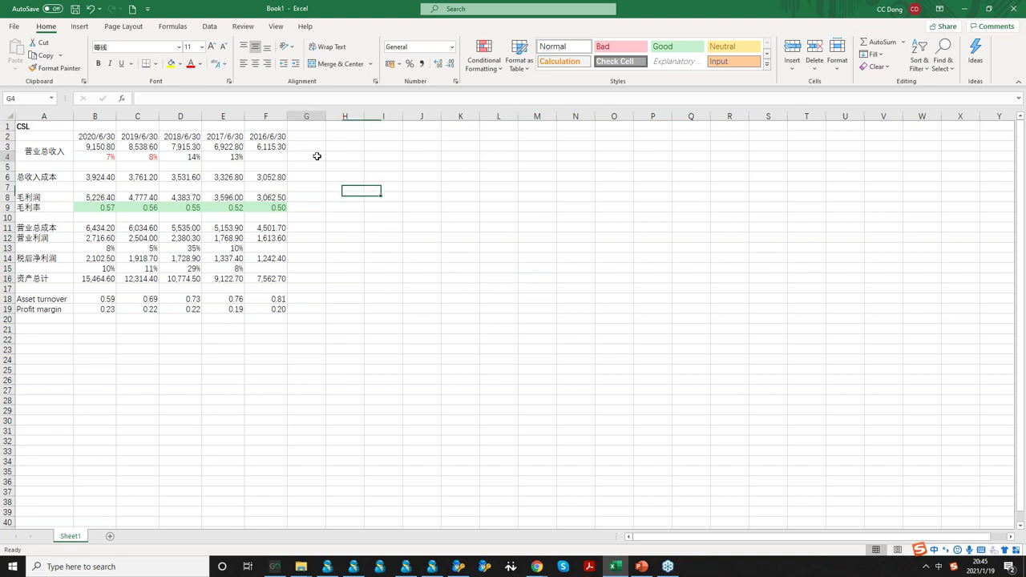
{"action": "type", "text": "收入zengz"}
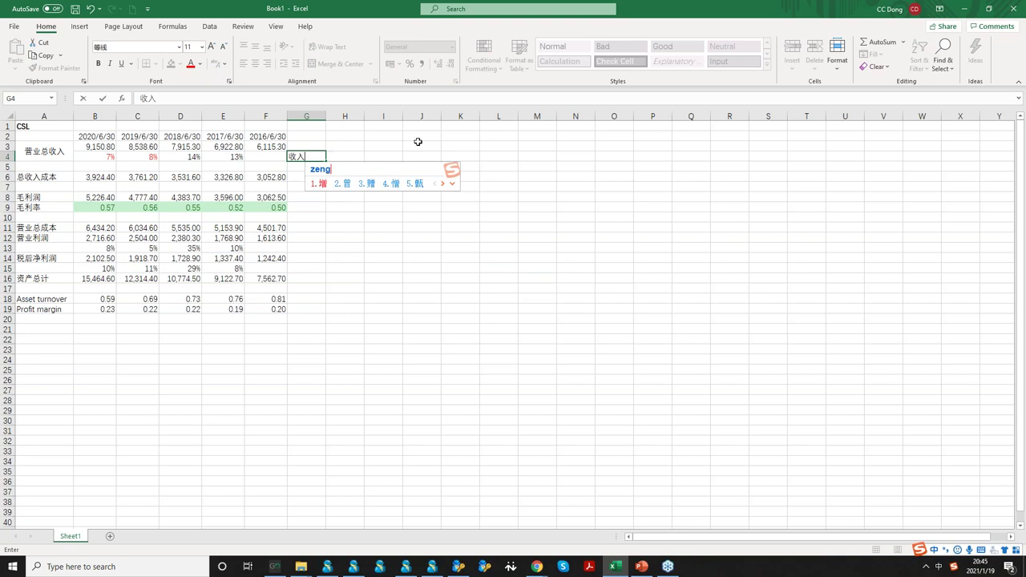
{"action": "key", "text": "space"}
{"action": "type", "text": "、danshi"}
{"action": "key", "text": "space"}
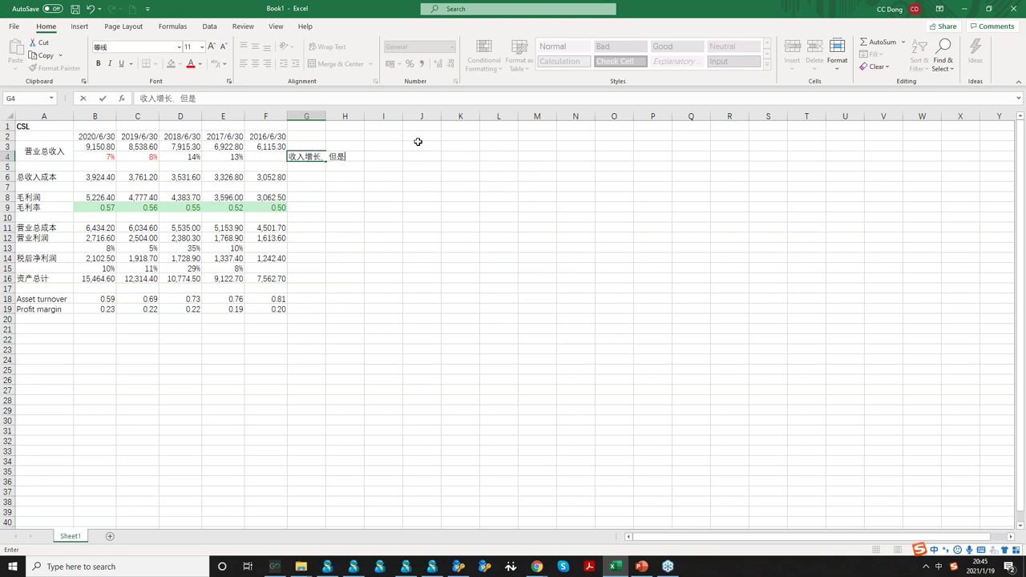
{"action": "type", "text": "zheng"}
{"action": "key", "text": "BackSpace"}
{"action": "key", "text": "BackSpace"}
{"action": "key", "text": "BackSpace"}
{"action": "key", "text": "BackSpace"}
{"action": "key", "text": "BackSpace"}
{"action": "type", "text": "sudu"}
{"action": "key", "text": "space"}
{"action": "type", "text": "bianman"}
{"action": "key", "text": "space"}
{"action": "key", "text": "Return"}
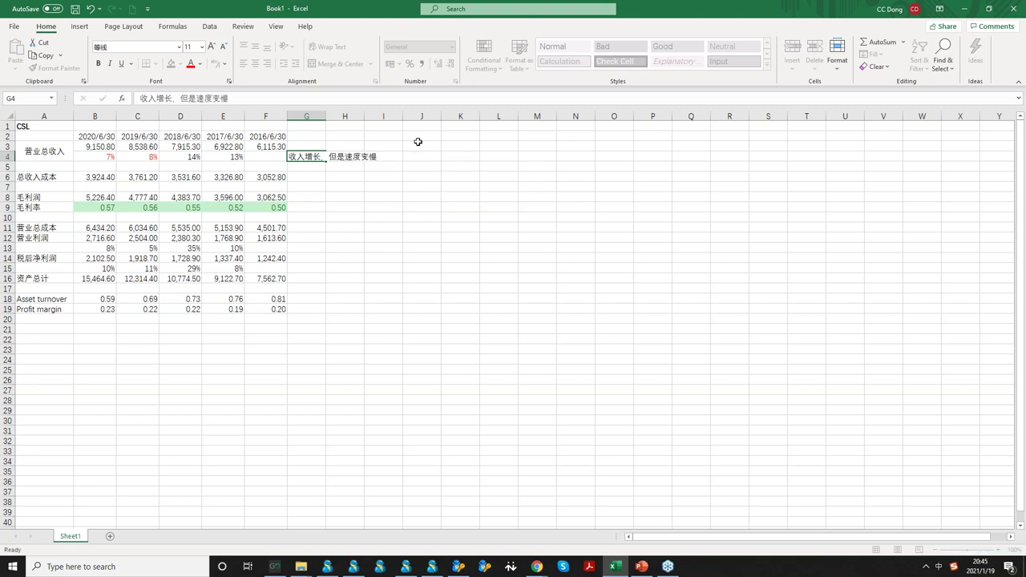
{"action": "left_click", "coordinate": [422, 187]}
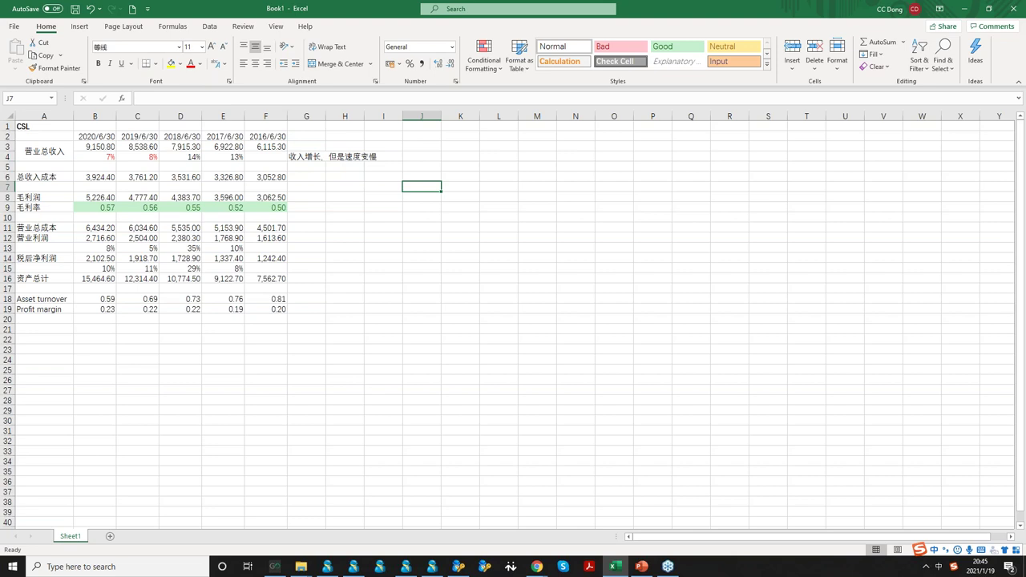
{"action": "left_click", "coordinate": [461, 297]}
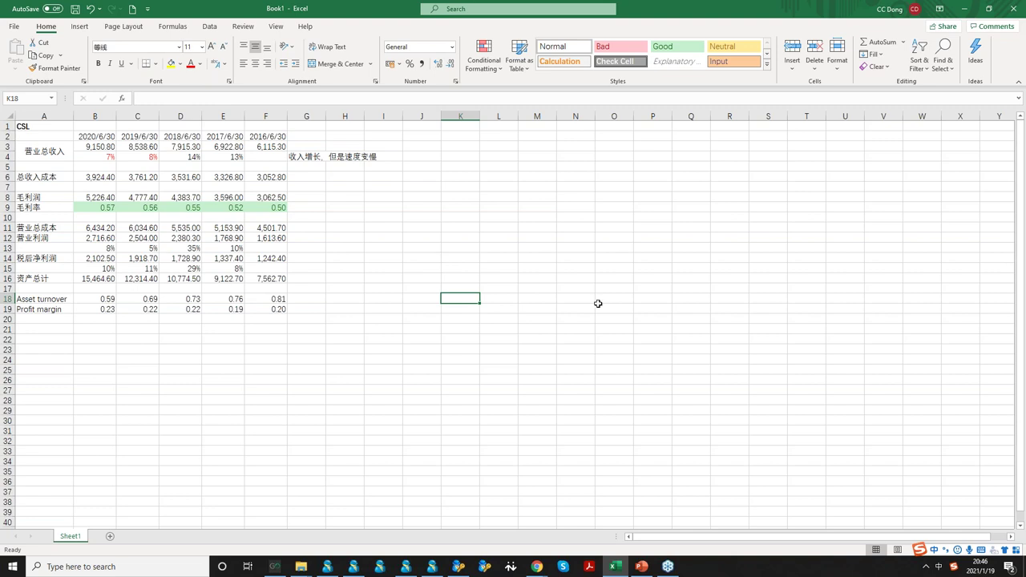
{"action": "left_click", "coordinate": [534, 234]}
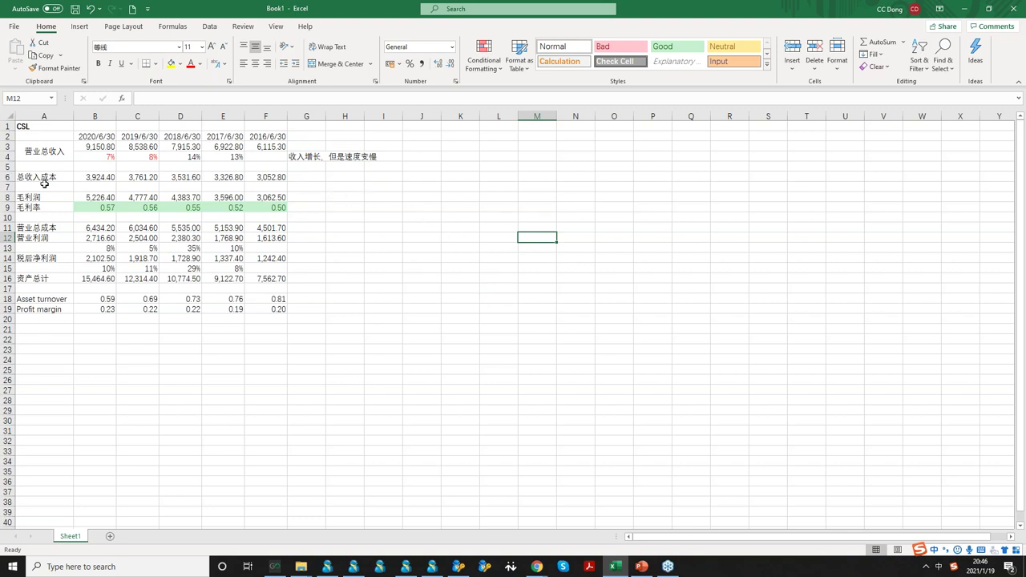
- Insert an empty row between the 营业总成本 and 营业利润 rows
{"action": "left_click", "coordinate": [8, 238]}
{"action": "right_click", "coordinate": [8, 238]}
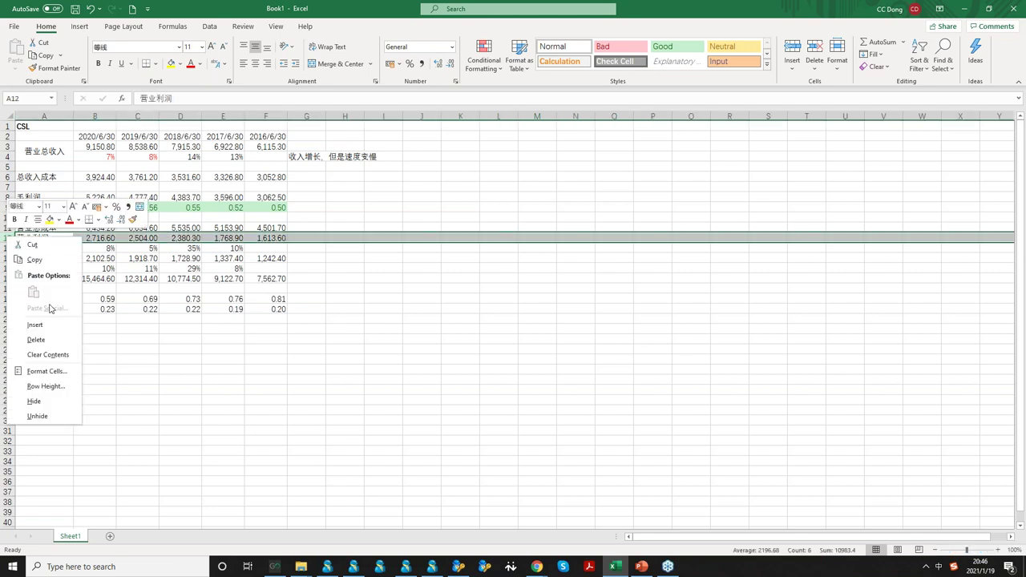
{"action": "left_click", "coordinate": [56, 325]}
{"action": "left_click", "coordinate": [223, 339]}
- Examine how the gross margin in B9:F9 develops from year to year
{"action": "left_click_drag", "start_coordinate": [100, 208], "coordinate": [272, 208]}
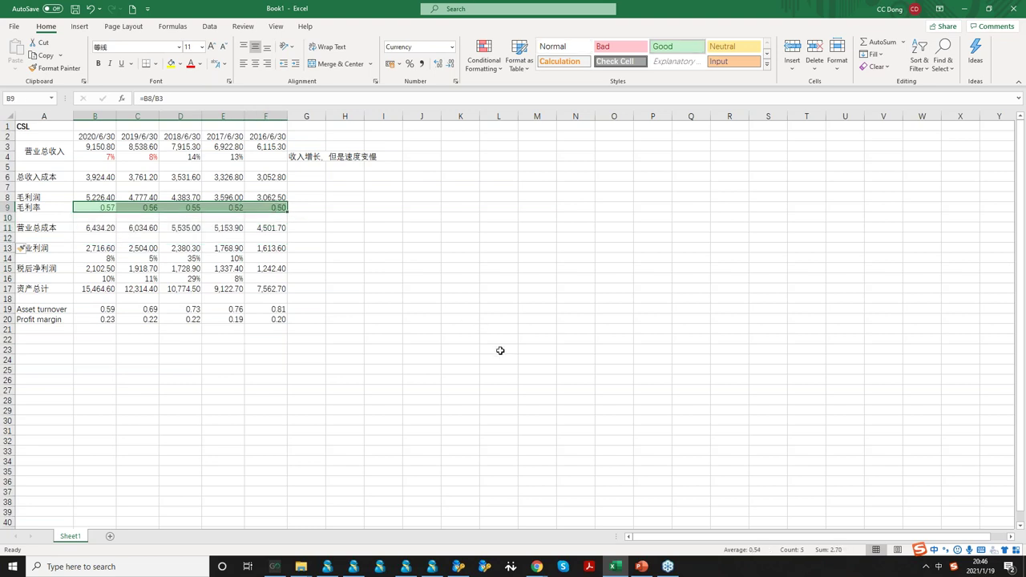
{"action": "left_click", "coordinate": [500, 351]}
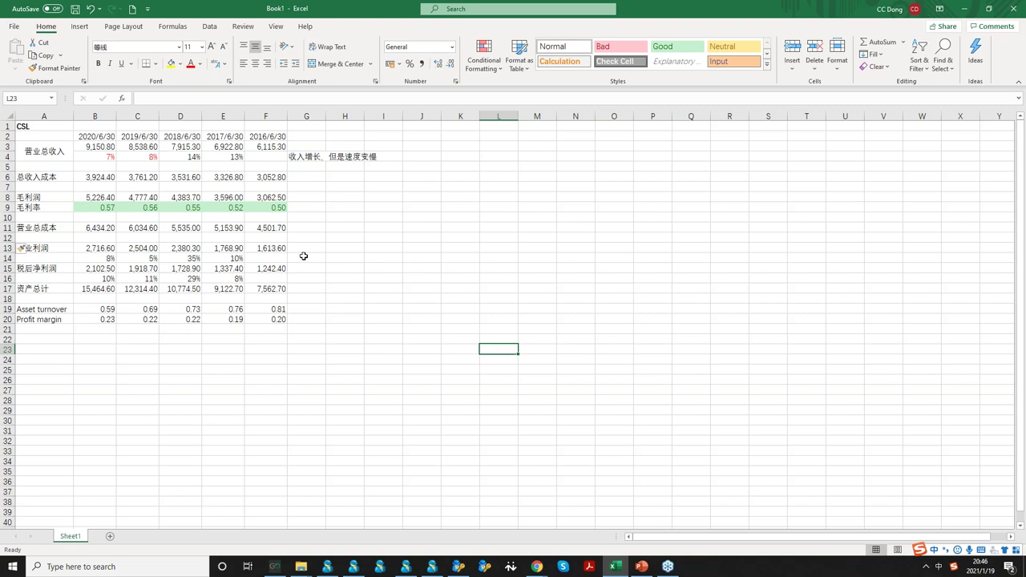
{"action": "left_click", "coordinate": [229, 209]}
{"action": "left_click", "coordinate": [191, 207]}
{"action": "left_click", "coordinate": [153, 207]}
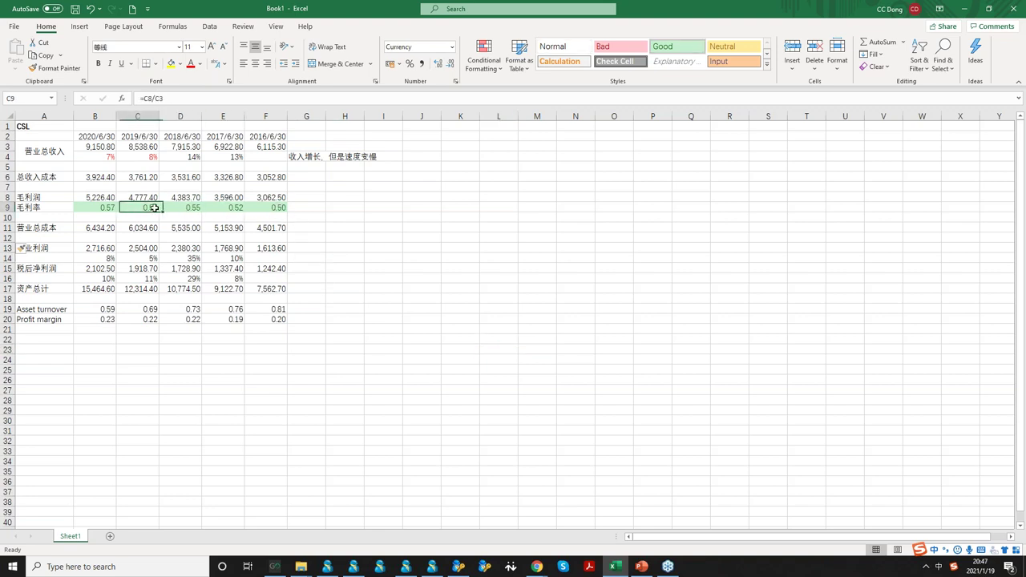
{"action": "left_click", "coordinate": [106, 207]}
{"action": "left_click", "coordinate": [447, 291]}
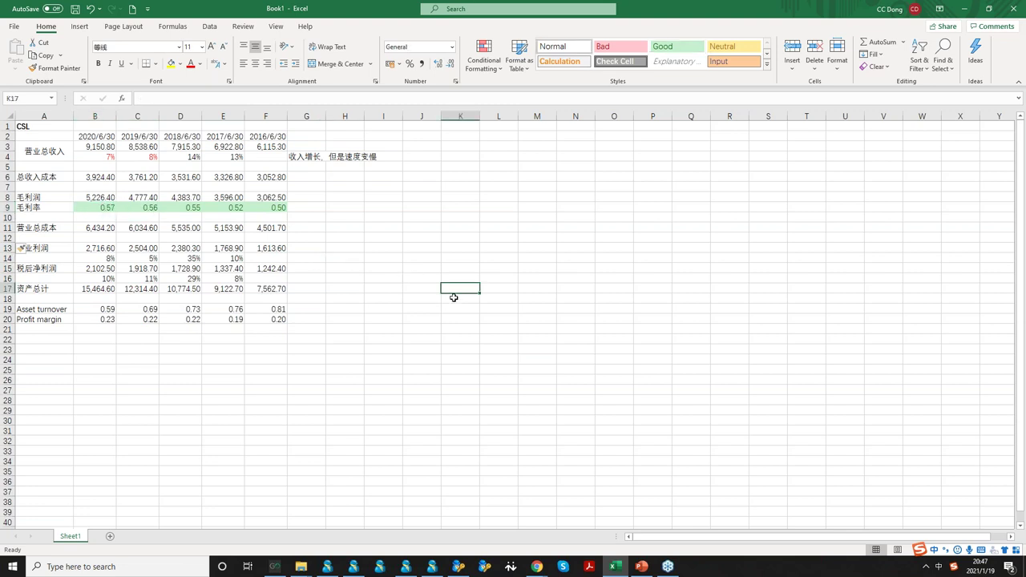
- Copy the growth-rate formulas from B4:E4 into B12:E12 beneath the 营业总成本 figures and check the formula in B12
{"action": "left_click", "coordinate": [102, 239]}
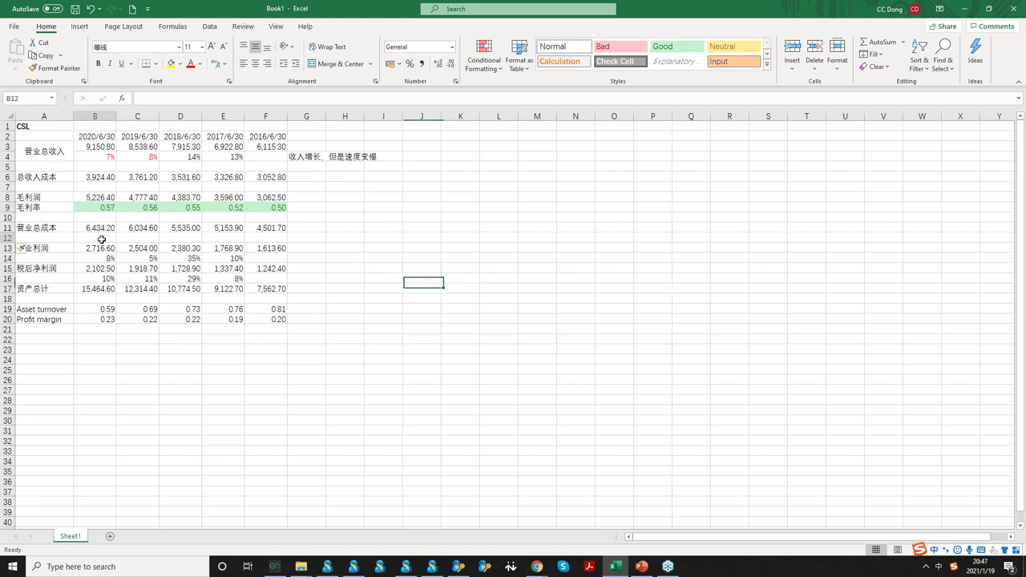
{"action": "left_click", "coordinate": [50, 228]}
{"action": "left_click", "coordinate": [88, 238]}
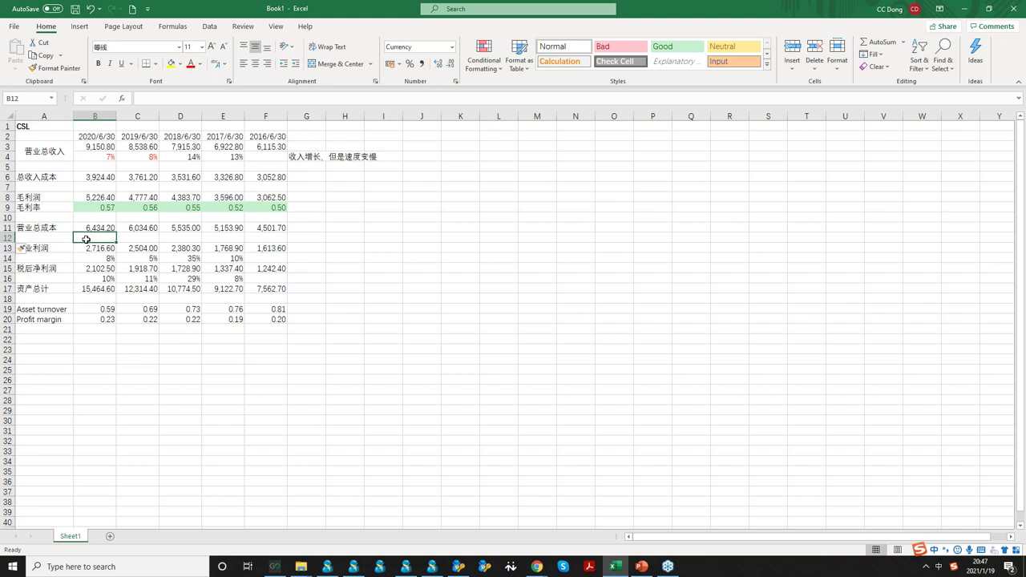
{"action": "left_click", "coordinate": [112, 155]}
{"action": "left_click_drag", "start_coordinate": [112, 154], "coordinate": [224, 157]}
{"action": "key", "text": "ctrl+c"}
{"action": "left_click", "coordinate": [110, 237]}
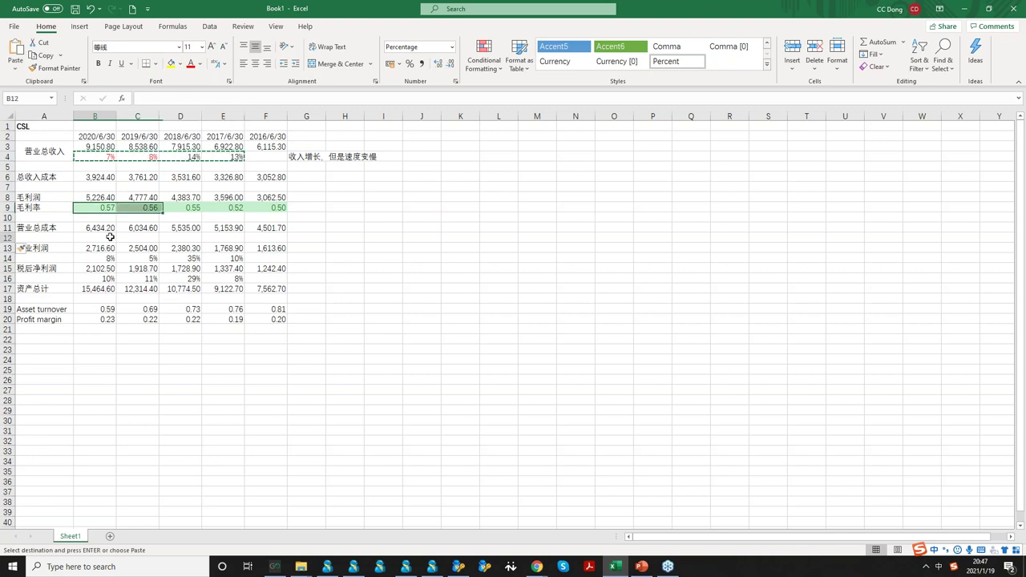
{"action": "key", "text": "ctrl+v"}
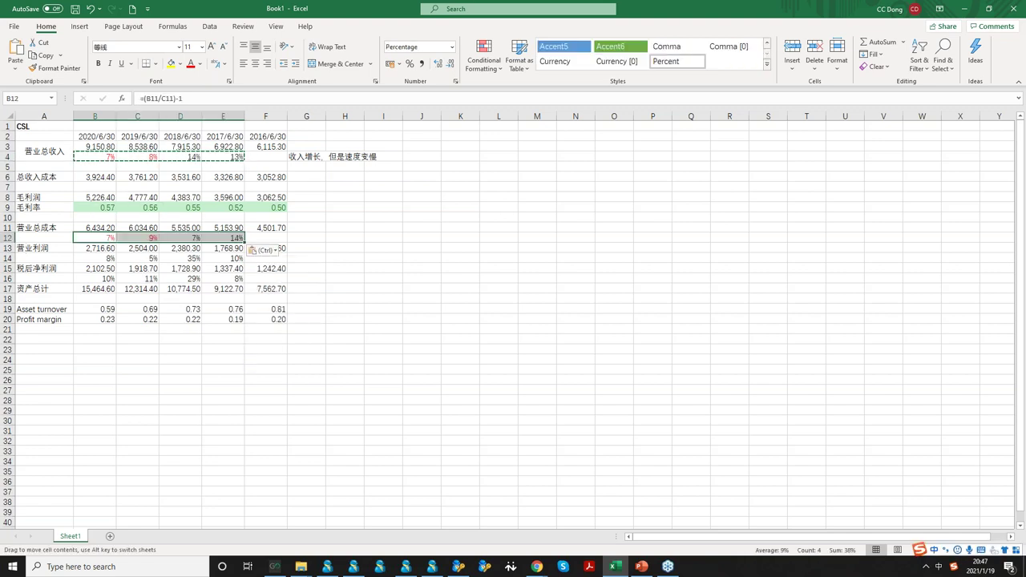
{"action": "left_click", "coordinate": [102, 228]}
{"action": "left_click", "coordinate": [101, 237]}
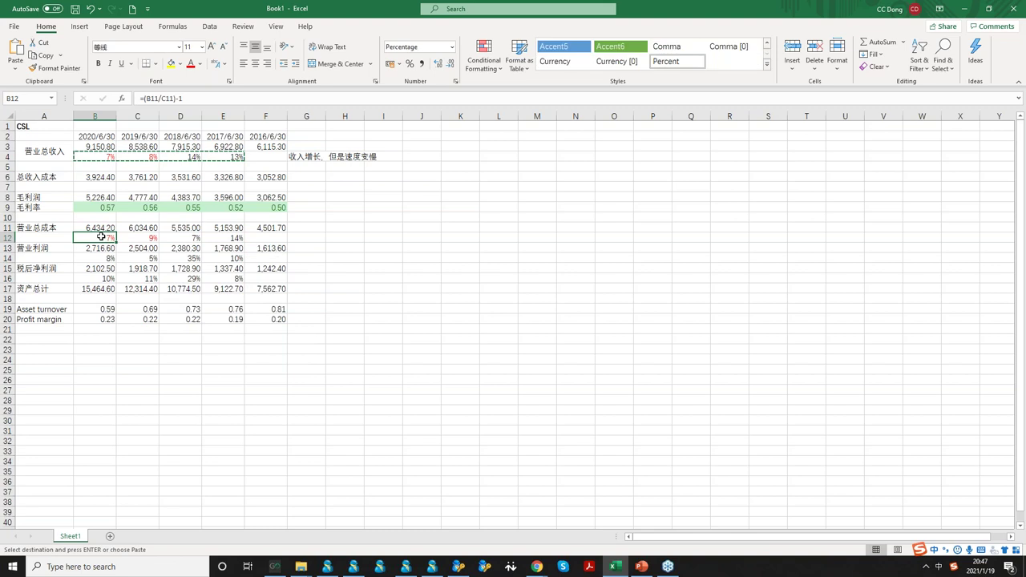
{"action": "double_click", "coordinate": [101, 237]}
{"action": "key", "text": "Return"}
- Set the font color of the growth rates in B12:C12 to Automatic
{"action": "left_click", "coordinate": [105, 239]}
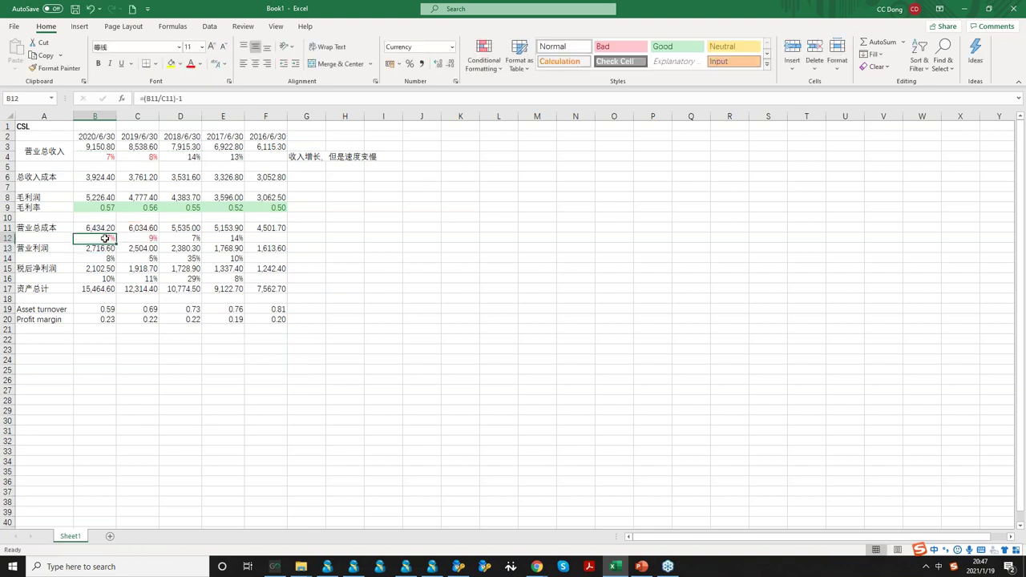
{"action": "left_click_drag", "start_coordinate": [105, 238], "coordinate": [138, 238]}
{"action": "left_click", "coordinate": [200, 64]}
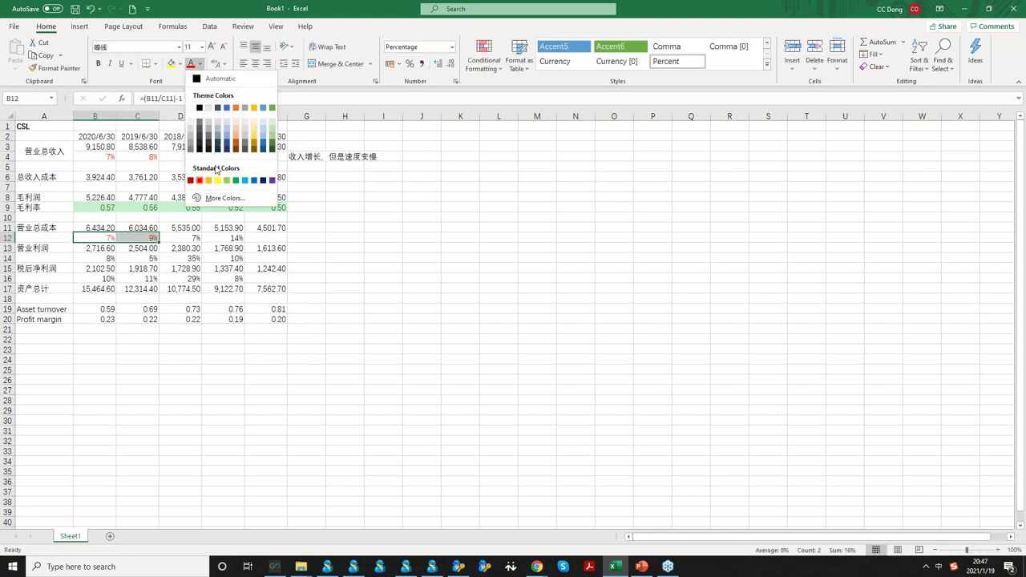
{"action": "left_click", "coordinate": [213, 79]}
{"action": "left_click", "coordinate": [223, 278]}
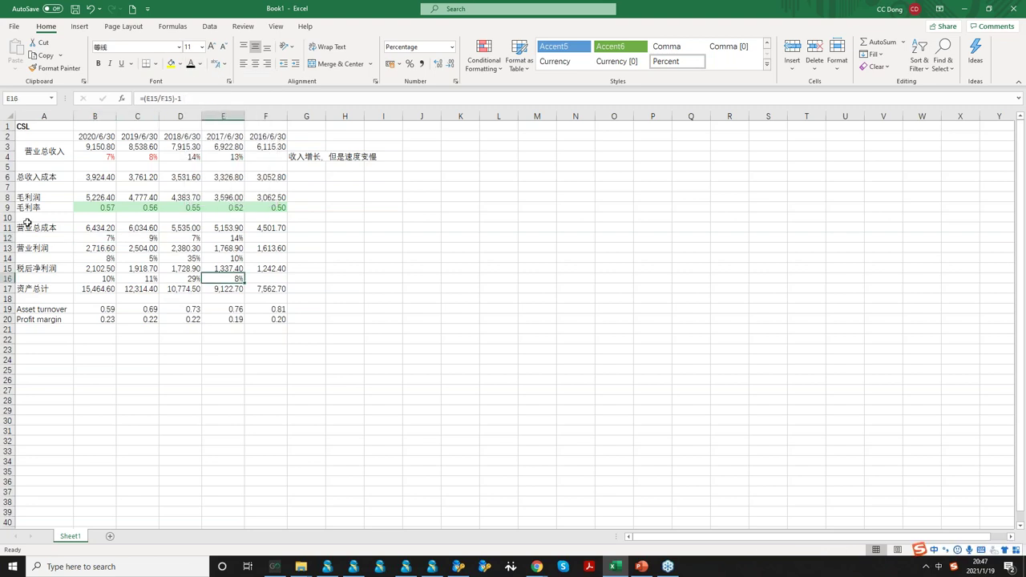
- Merge and center the 营业总成本 label across A11:A12
{"action": "left_click_drag", "start_coordinate": [26, 223], "coordinate": [32, 238]}
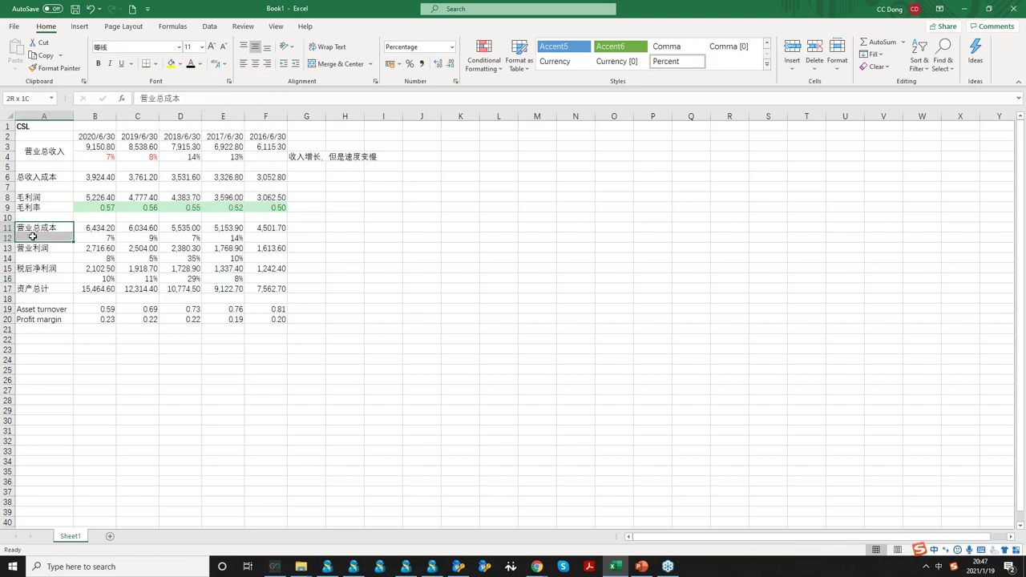
{"action": "left_click", "coordinate": [337, 65]}
{"action": "left_click", "coordinate": [409, 278]}
{"action": "left_click", "coordinate": [421, 404]}
{"action": "left_click", "coordinate": [421, 419]}
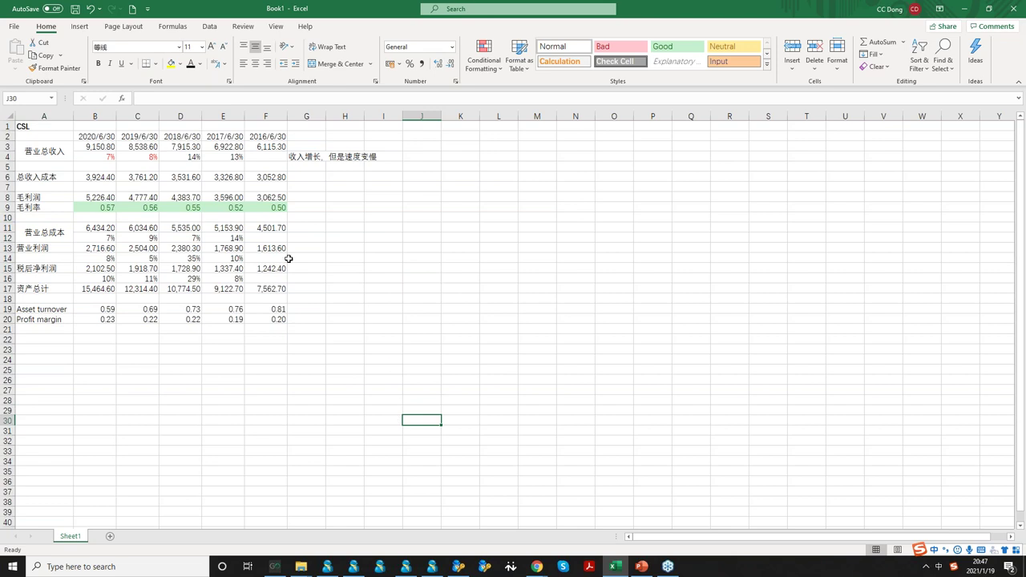
- Compare the yearly growth of 营业总成本 in row 12 with the revenue growth rates in row 4
{"action": "left_click", "coordinate": [239, 235]}
{"action": "left_click", "coordinate": [429, 388]}
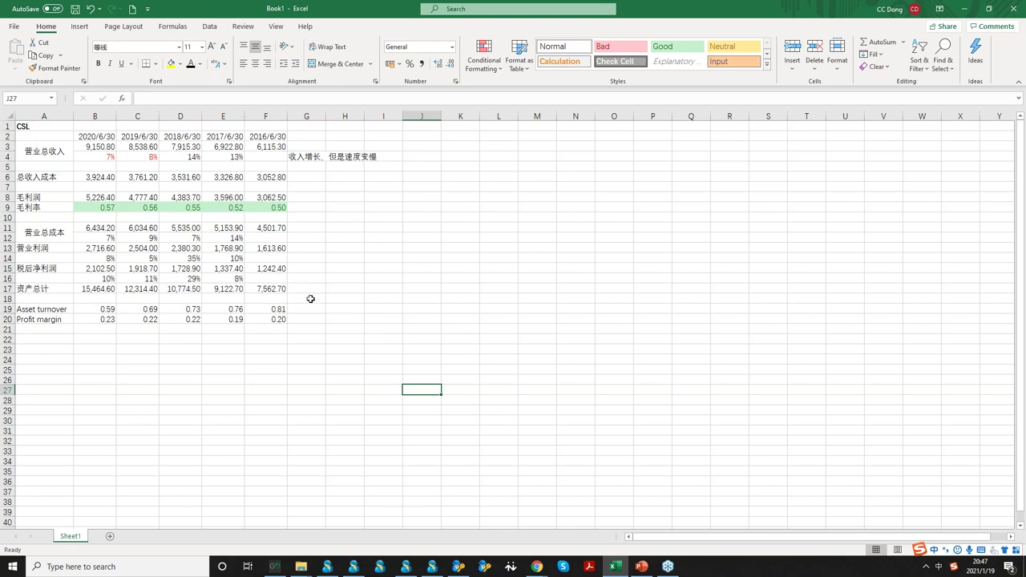
{"action": "left_click", "coordinate": [225, 238]}
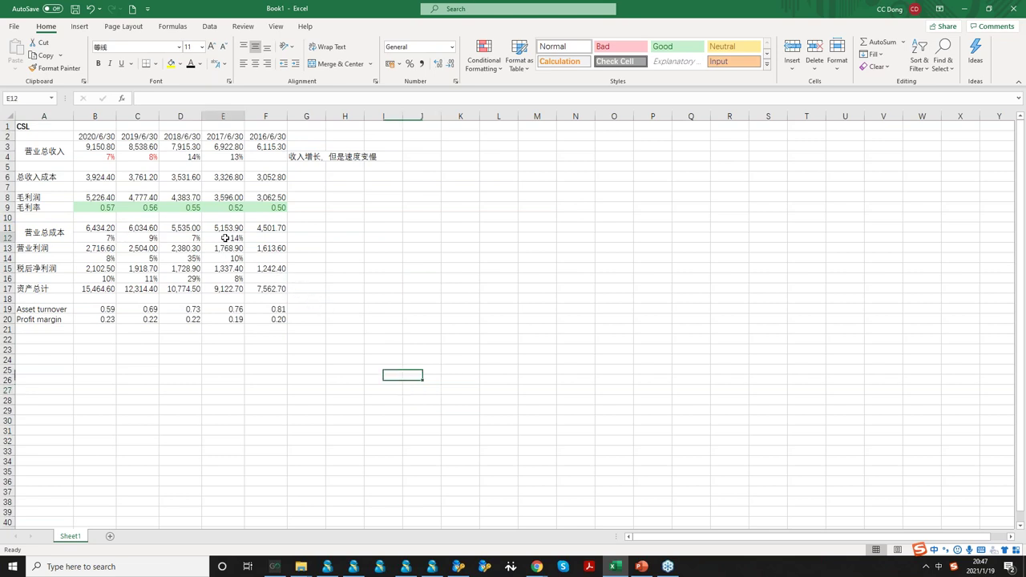
{"action": "left_click", "coordinate": [197, 238]}
{"action": "left_click", "coordinate": [144, 238]}
{"action": "left_click", "coordinate": [109, 238]}
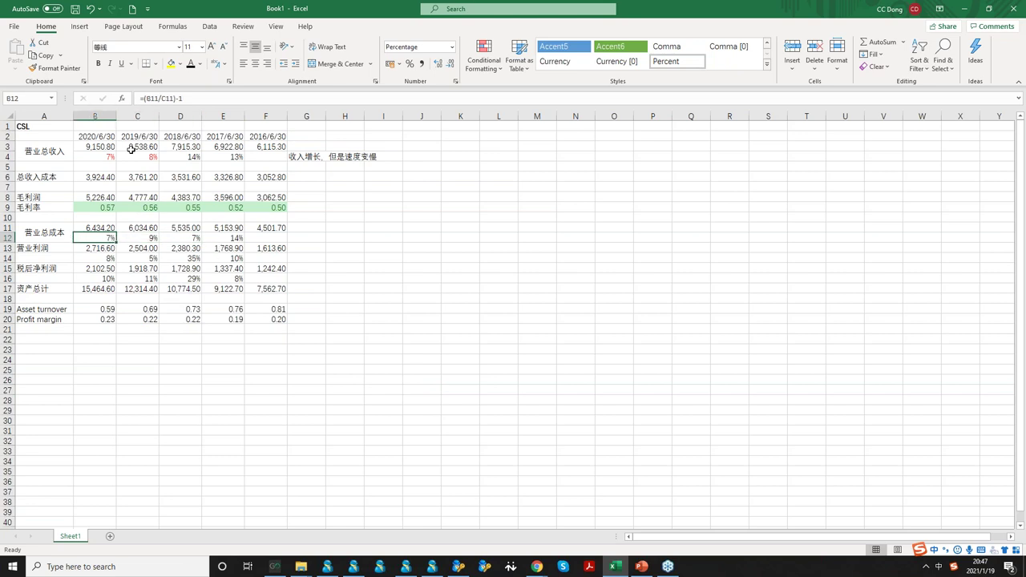
{"action": "left_click_drag", "start_coordinate": [234, 157], "coordinate": [96, 156]}
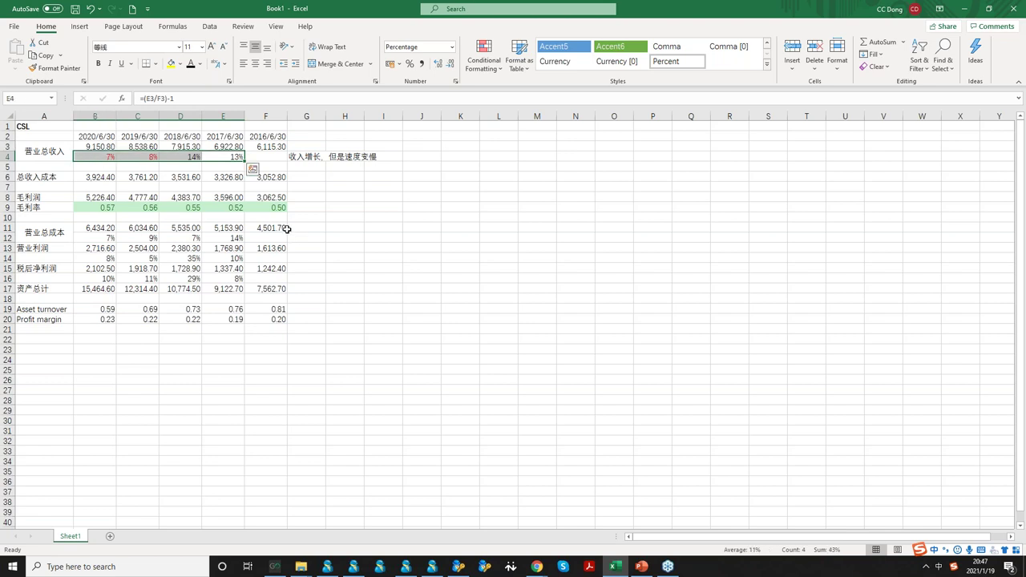
{"action": "left_click", "coordinate": [233, 238]}
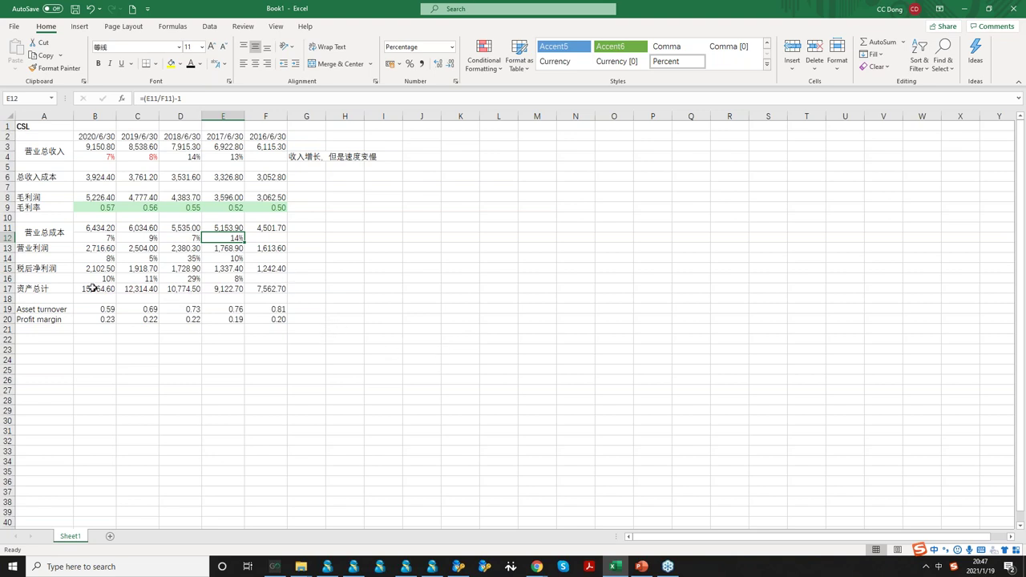
- Check the growth formula in B14 and examine the 营业利润 growth rates across B14:E14
{"action": "left_click", "coordinate": [106, 250]}
{"action": "left_click", "coordinate": [104, 260]}
{"action": "double_click", "coordinate": [103, 258]}
{"action": "key", "text": "Return"}
{"action": "left_click_drag", "start_coordinate": [105, 259], "coordinate": [233, 258]}
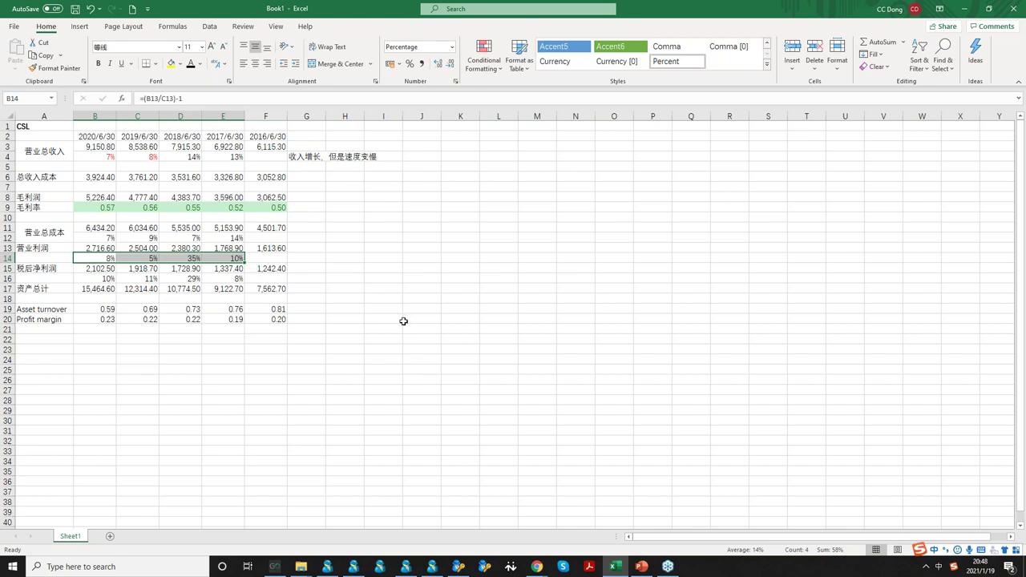
{"action": "left_click", "coordinate": [186, 259]}
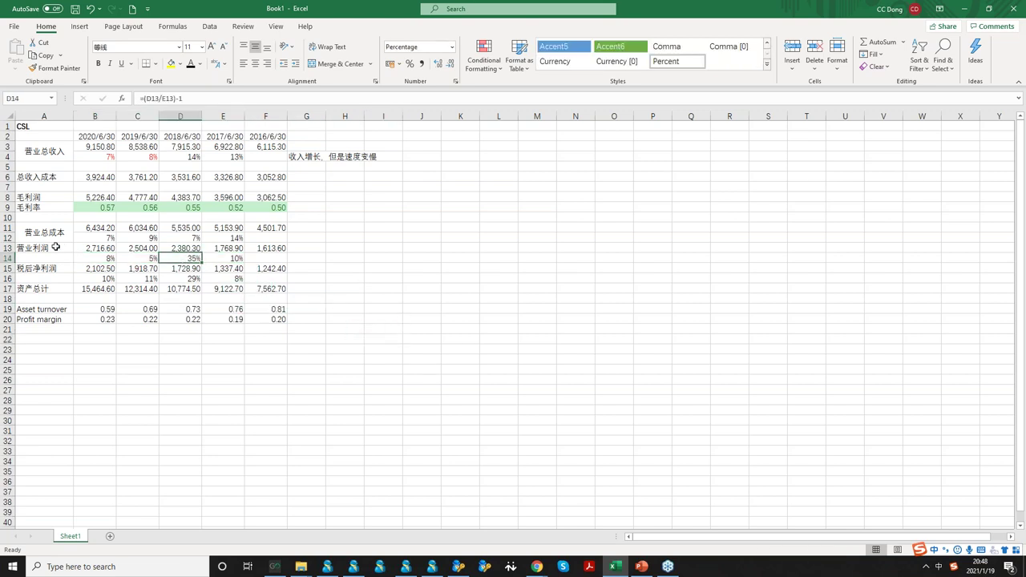
{"action": "left_click_drag", "start_coordinate": [40, 249], "coordinate": [40, 259]}
{"action": "left_click", "coordinate": [56, 67]}
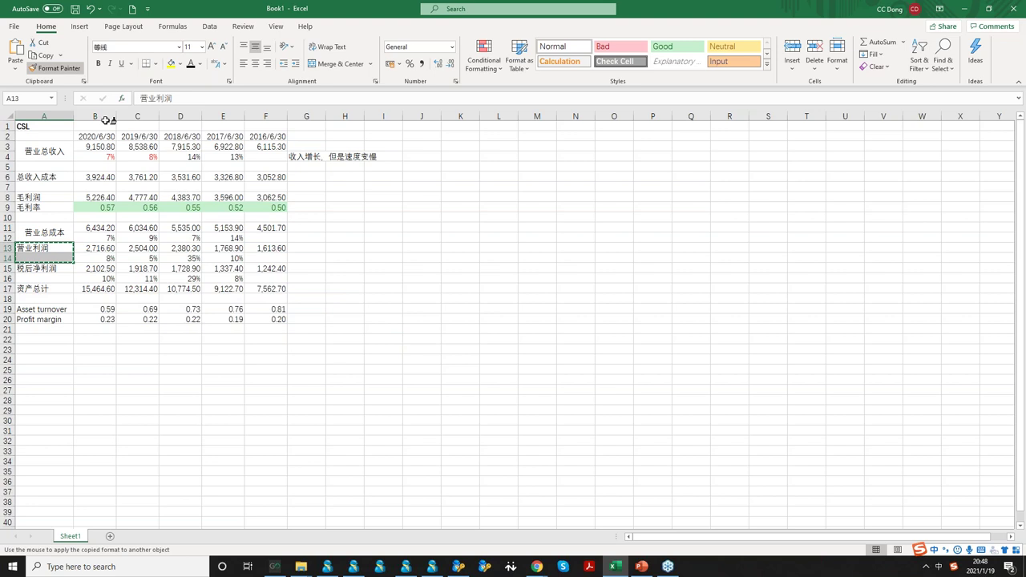
{"action": "left_click", "coordinate": [96, 258]}
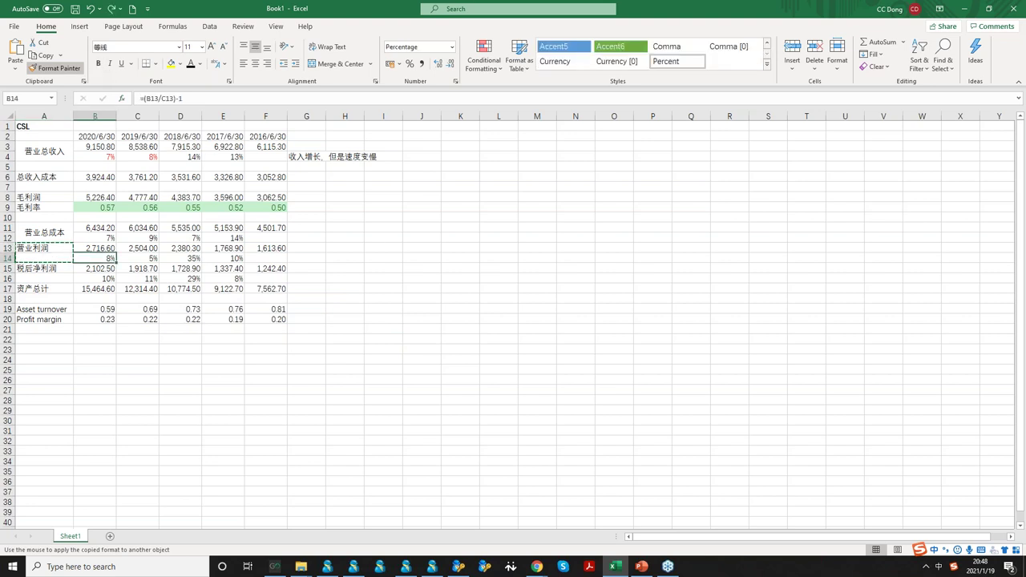
{"action": "left_click", "coordinate": [384, 248]}
{"action": "left_click", "coordinate": [384, 274]}
{"action": "key", "text": "ctrl+z"}
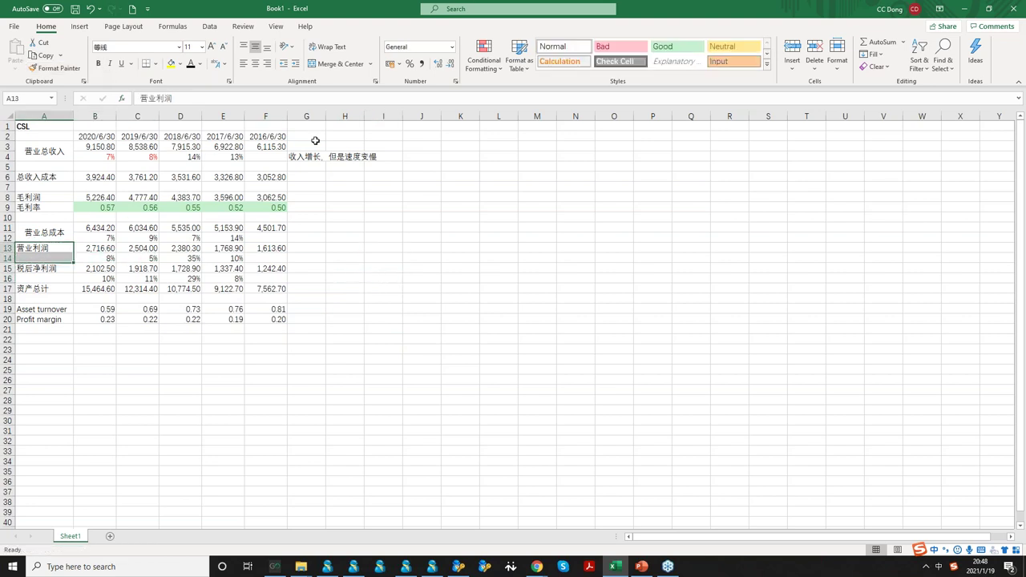
- Merge and center the 营业利润 label across A13:A14
{"action": "left_click", "coordinate": [336, 64]}
{"action": "left_click", "coordinate": [189, 259]}
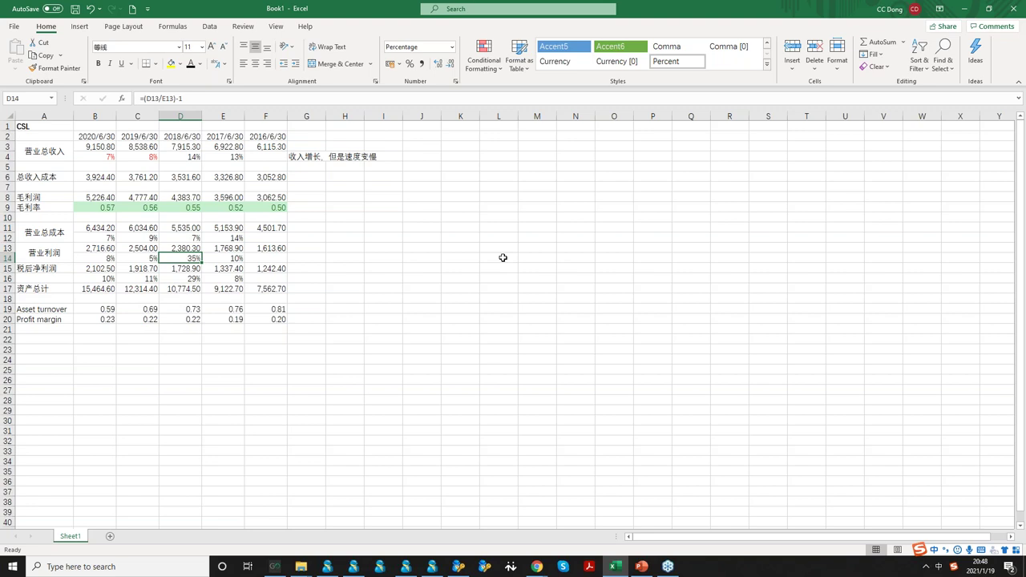
- Examine how the 税后净利润 growth rates in B16:E16 develop from year to year
{"action": "left_click", "coordinate": [104, 278]}
{"action": "left_click_drag", "start_coordinate": [104, 278], "coordinate": [226, 276]}
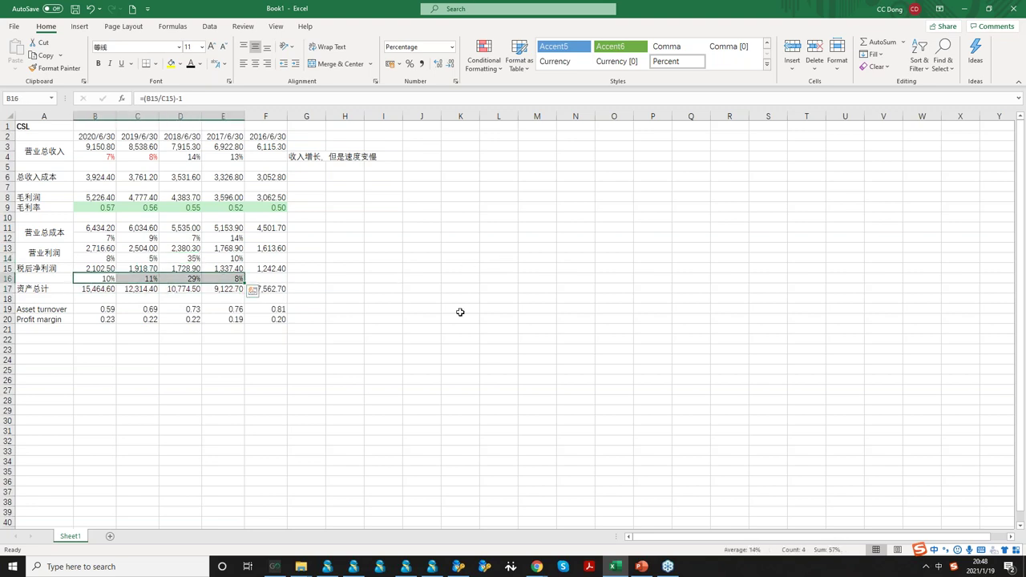
{"action": "left_click", "coordinate": [520, 315]}
{"action": "left_click", "coordinate": [235, 279]}
{"action": "left_click_drag", "start_coordinate": [235, 279], "coordinate": [98, 278]}
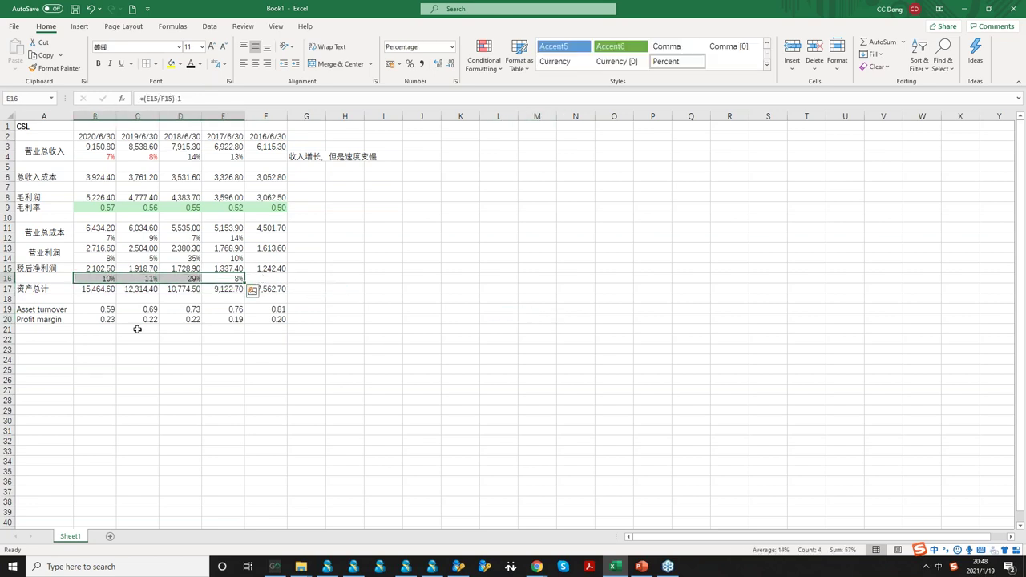
{"action": "left_click", "coordinate": [137, 330]}
{"action": "left_click", "coordinate": [252, 360]}
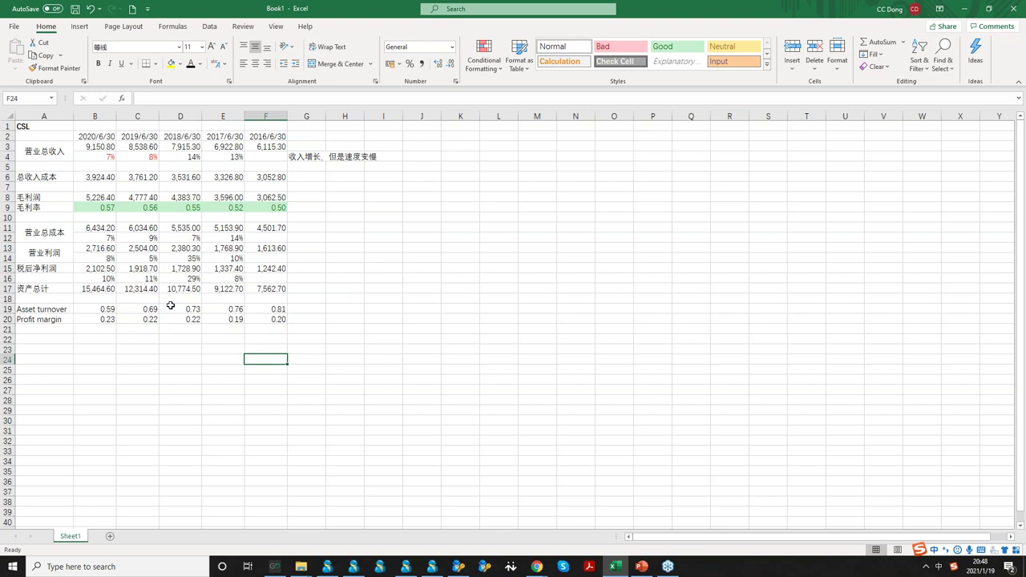
- Enter 2 in H19 beside the asset turnover row and compare it with the ratios in B19:F19
{"action": "left_click", "coordinate": [108, 309]}
{"action": "left_click_drag", "start_coordinate": [107, 308], "coordinate": [266, 310]}
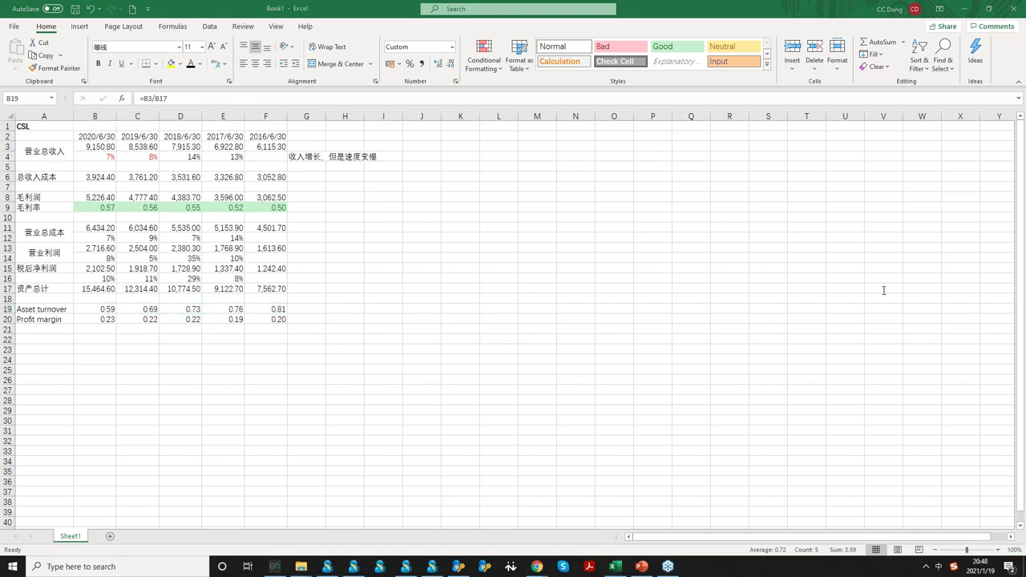
{"action": "left_click", "coordinate": [353, 311]}
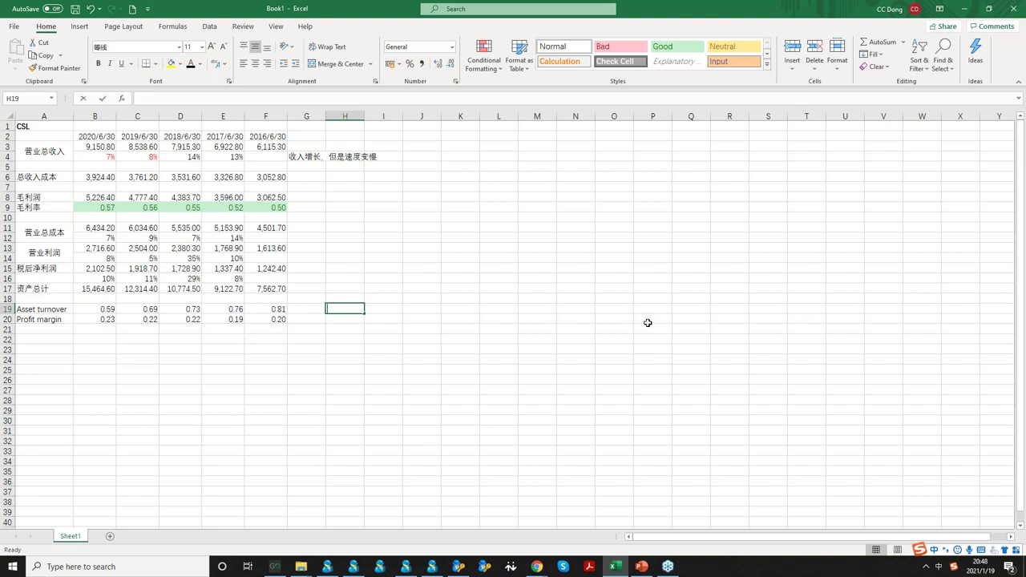
{"action": "type", "text": "2"}
{"action": "key", "text": "Return"}
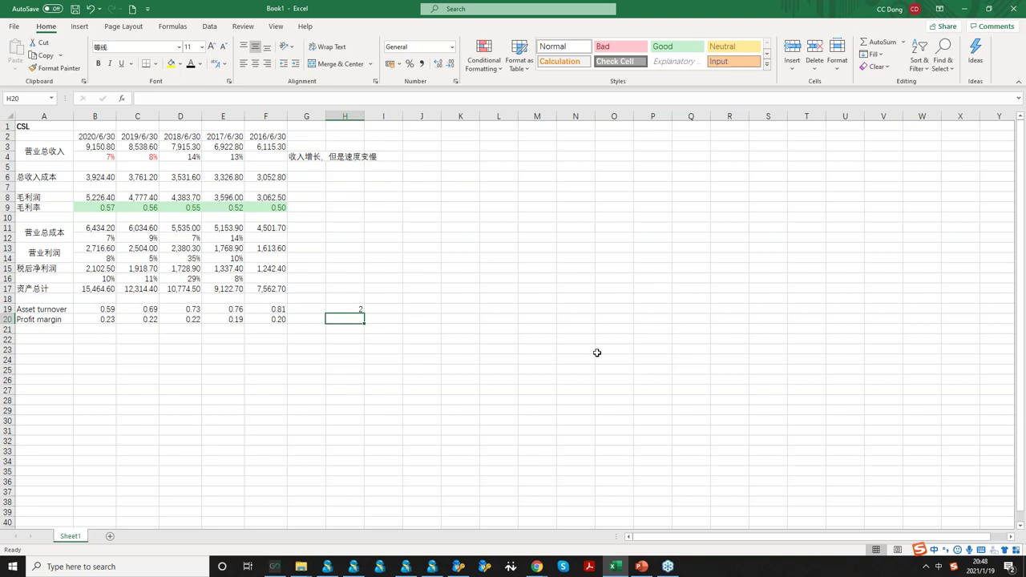
{"action": "left_click", "coordinate": [107, 309]}
{"action": "left_click_drag", "start_coordinate": [107, 308], "coordinate": [249, 309]}
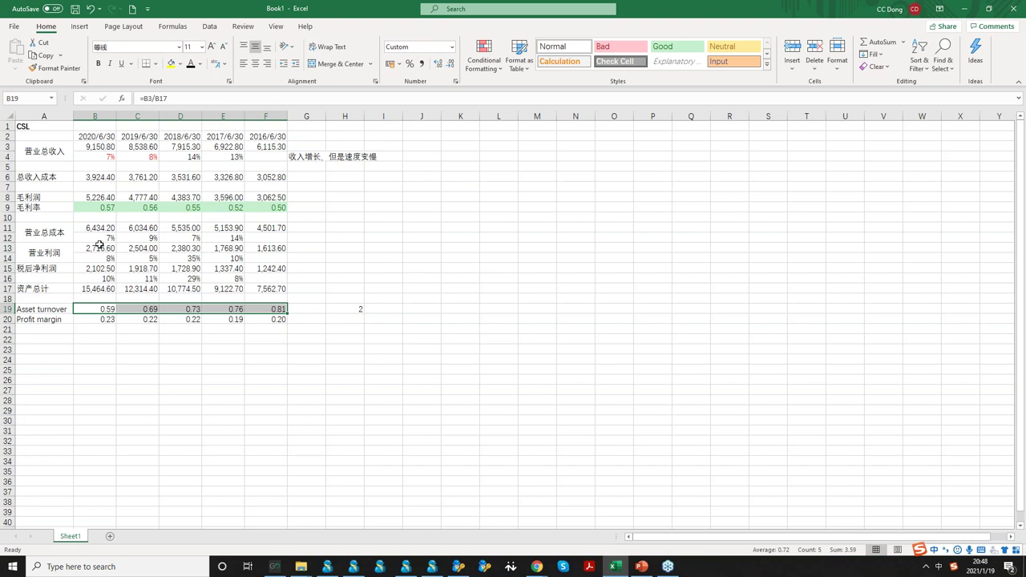
{"action": "left_click", "coordinate": [147, 347]}
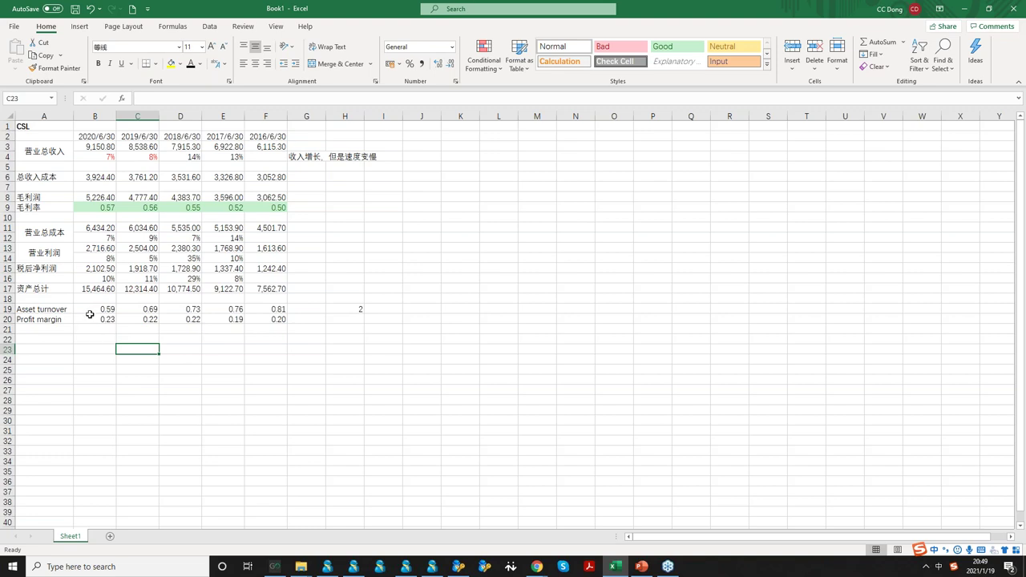
- Highlight the profit margins in B20:F20 in green, matching the gross margin row
{"action": "left_click", "coordinate": [104, 319]}
{"action": "left_click_drag", "start_coordinate": [104, 319], "coordinate": [272, 319]}
{"action": "left_click", "coordinate": [552, 392]}
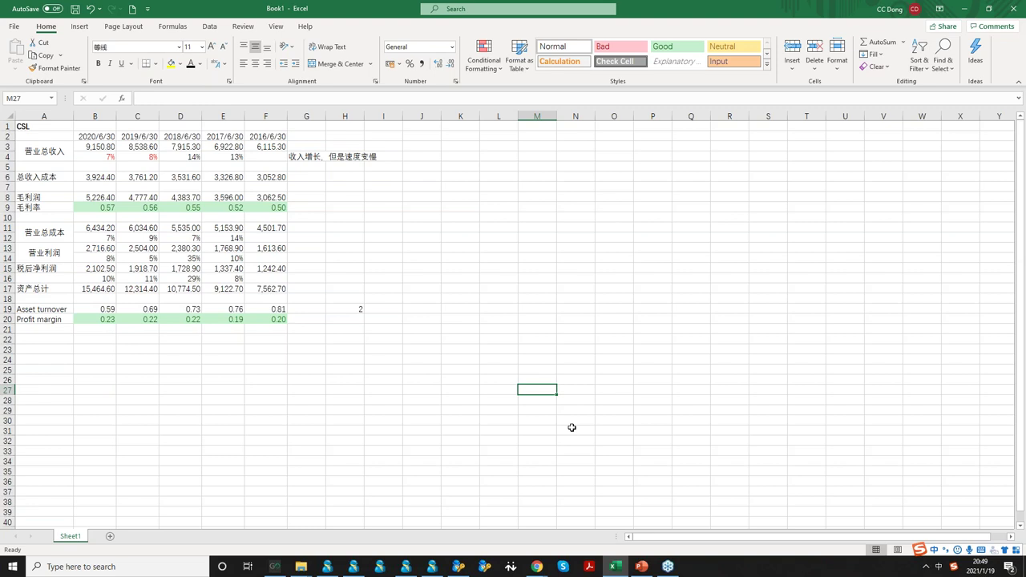
- Switch to the 61 Financial page for CSL in Chrome, show the 现金流量表, and examine its operating, investing and financing cash flows
{"action": "left_click", "coordinate": [537, 567]}
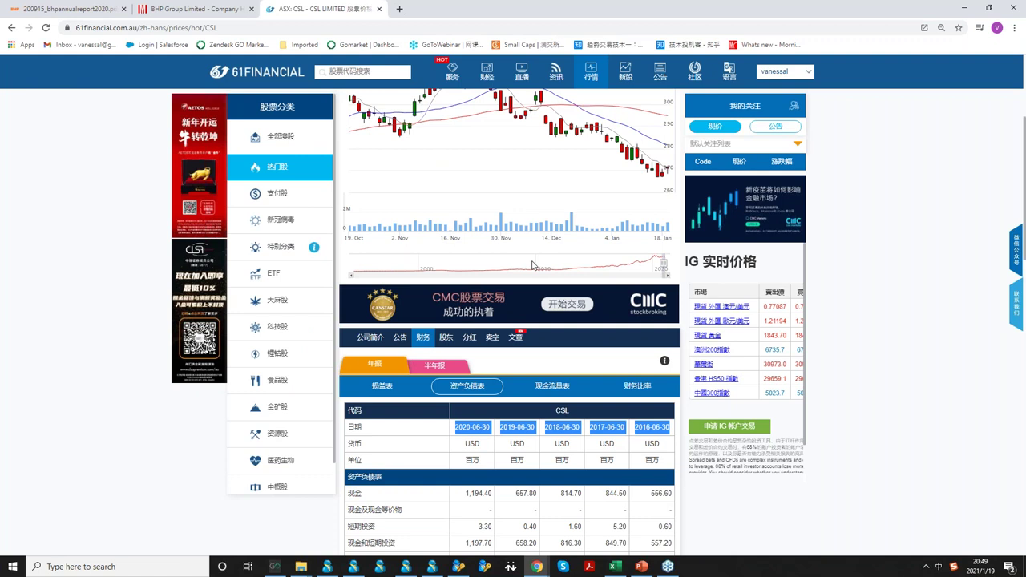
{"action": "scroll", "coordinate": [466, 315], "scroll_direction": "down", "scroll_amount": 2}
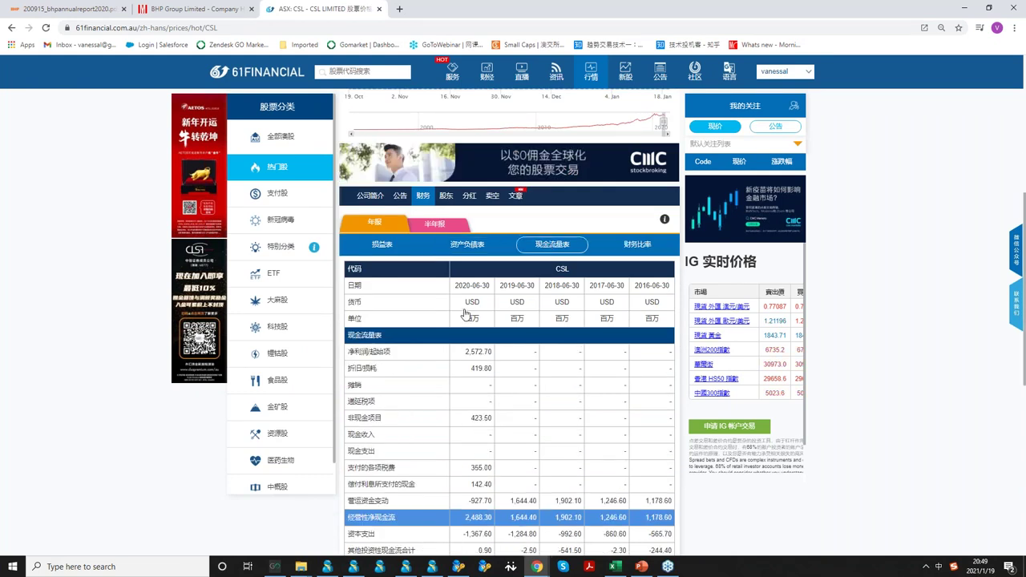
{"action": "scroll", "coordinate": [469, 315], "scroll_direction": "down", "scroll_amount": 1}
{"action": "scroll", "coordinate": [536, 425], "scroll_direction": "down", "scroll_amount": 1}
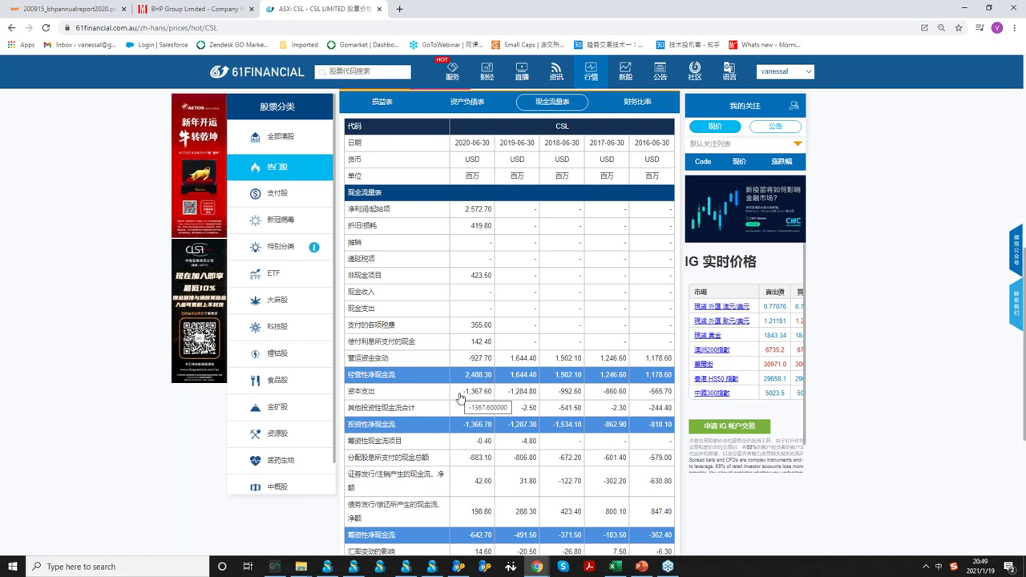
{"action": "scroll", "coordinate": [467, 397], "scroll_direction": "down", "scroll_amount": 1}
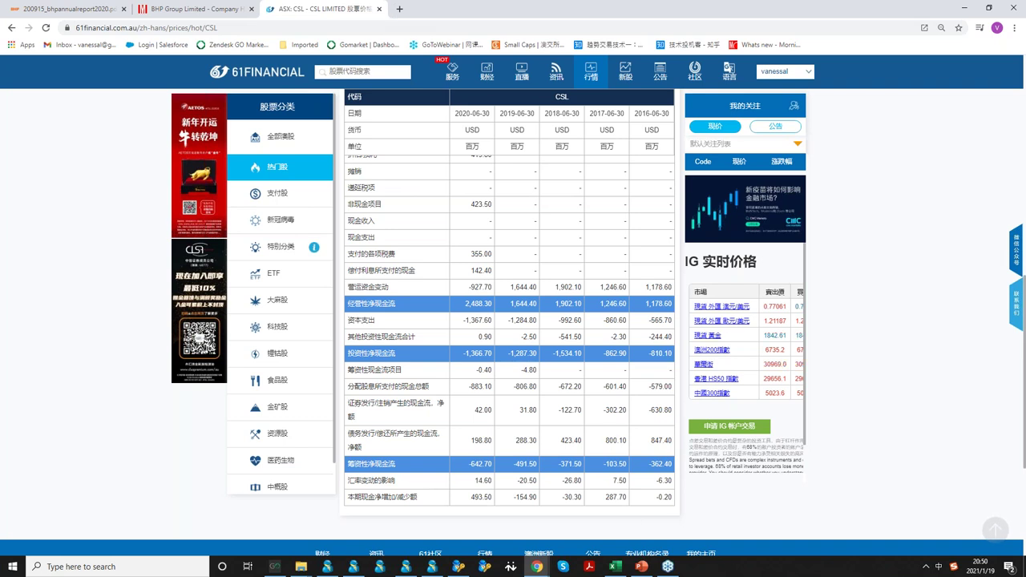
- Bring up the Consolidated Cash Flow Statement in the BHP 2020 annual report PDF
{"action": "left_click", "coordinate": [245, 5]}
{"action": "left_click", "coordinate": [65, 9]}
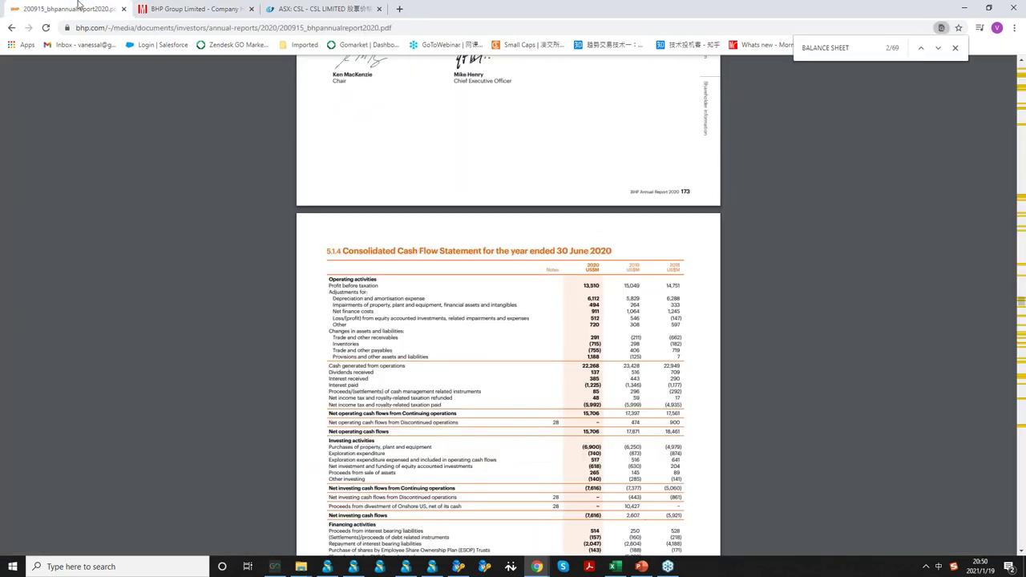
- Search the BHP annual report PDF for "hedge" and go through the first matches
{"action": "key", "text": "ctrl+f"}
{"action": "type", "text": "hed"}
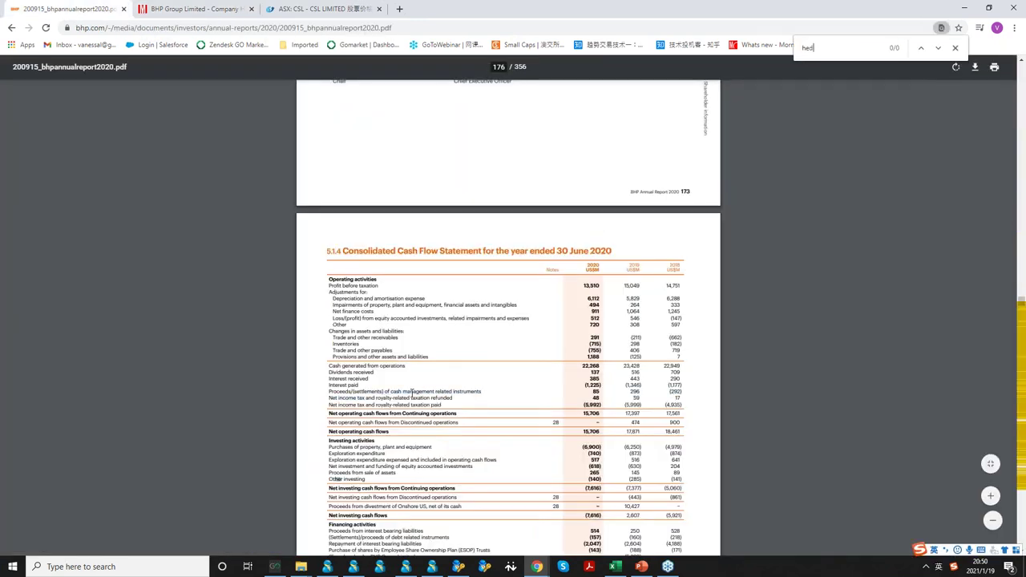
{"action": "type", "text": "ge"}
{"action": "key", "text": "Return"}
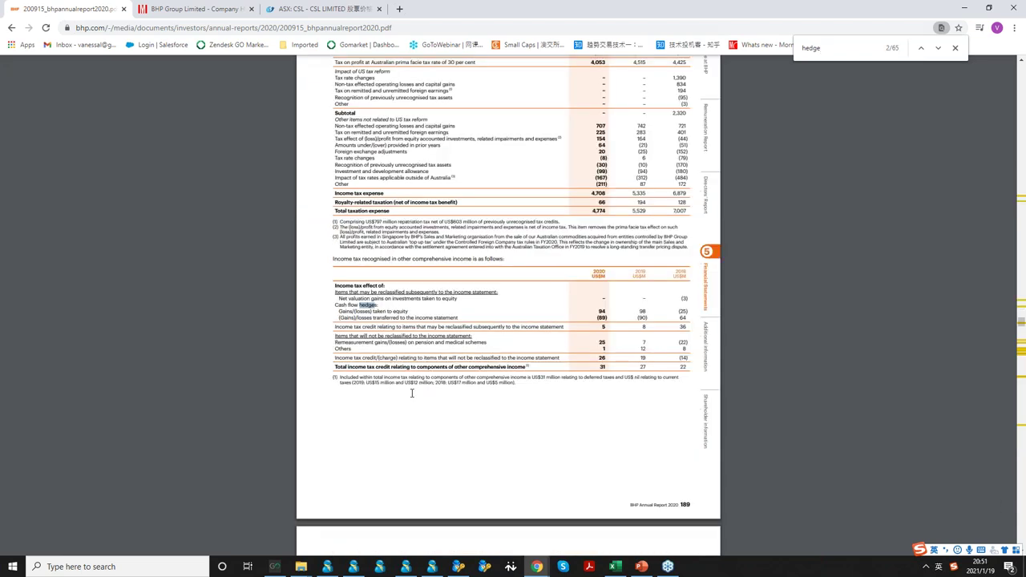
{"action": "key", "text": "Return"}
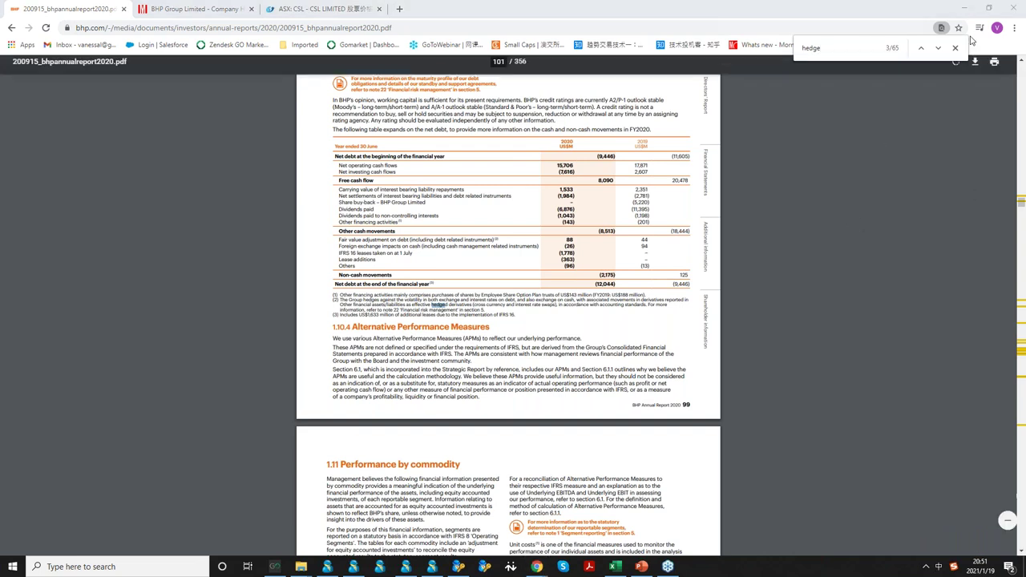
- Switch to the CSL workbook in Excel and clear the 2 from H19
{"action": "left_click", "coordinate": [967, 11]}
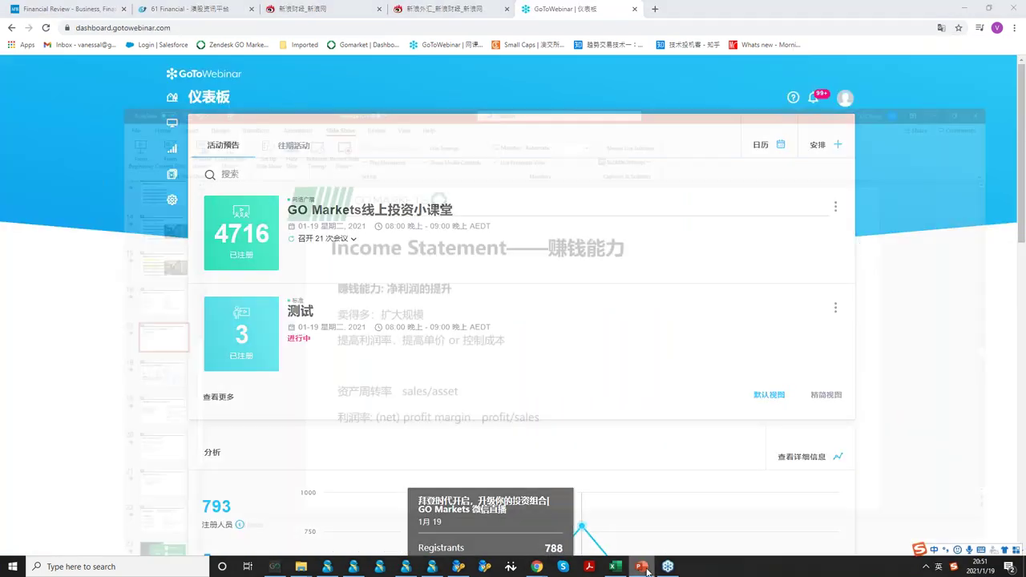
{"action": "left_click", "coordinate": [642, 567]}
{"action": "left_click", "coordinate": [615, 567]}
{"action": "left_click", "coordinate": [441, 380]}
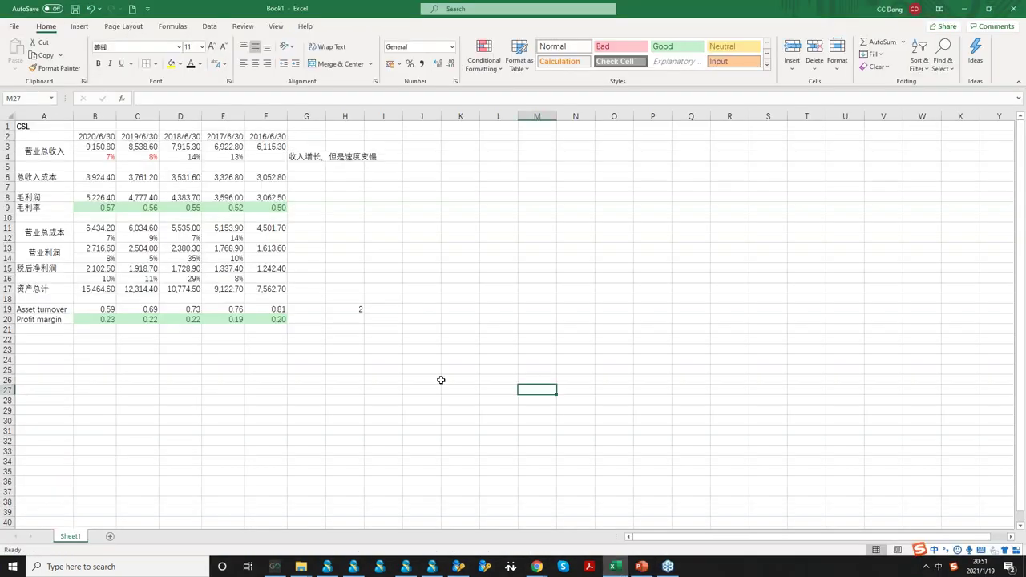
{"action": "left_click", "coordinate": [500, 369]}
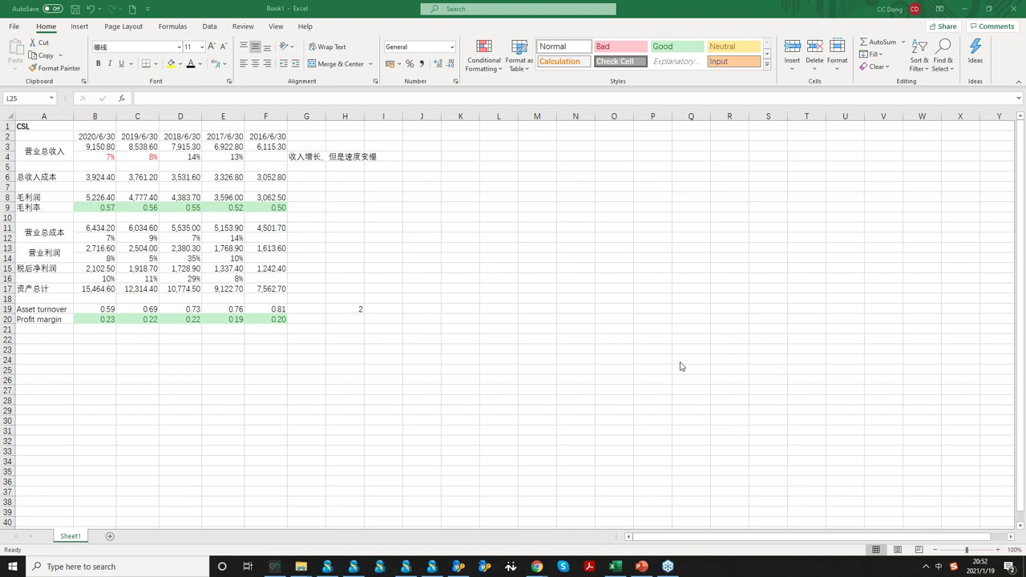
{"action": "left_click", "coordinate": [360, 309]}
{"action": "key", "text": "Escape"}
{"action": "left_click", "coordinate": [563, 388]}
- Return to the 61 Financial page in Chrome and open the stock page for jbh
{"action": "mouse_move", "coordinate": [537, 566]}
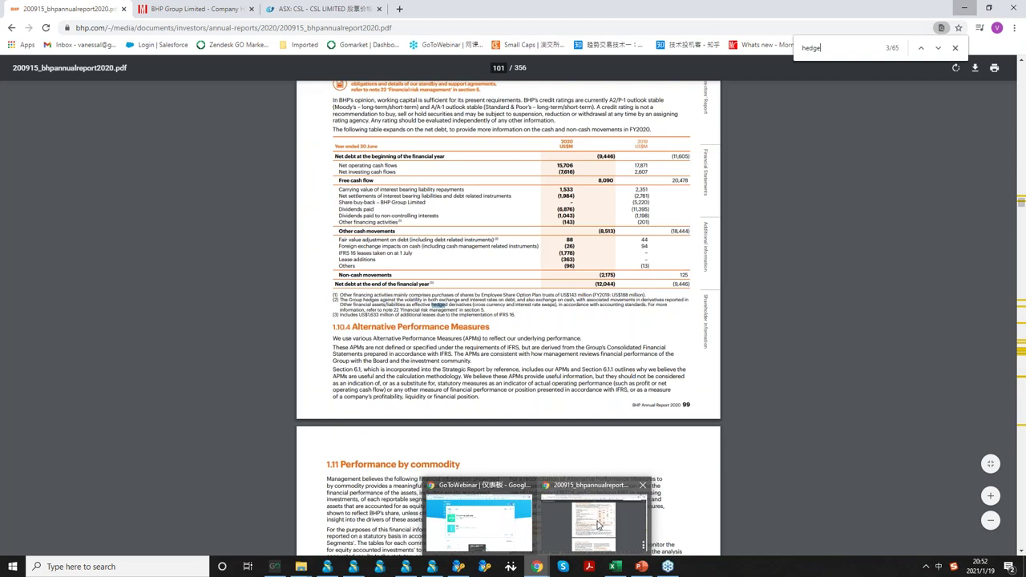
{"action": "left_click", "coordinate": [597, 525]}
{"action": "left_click", "coordinate": [192, 9]}
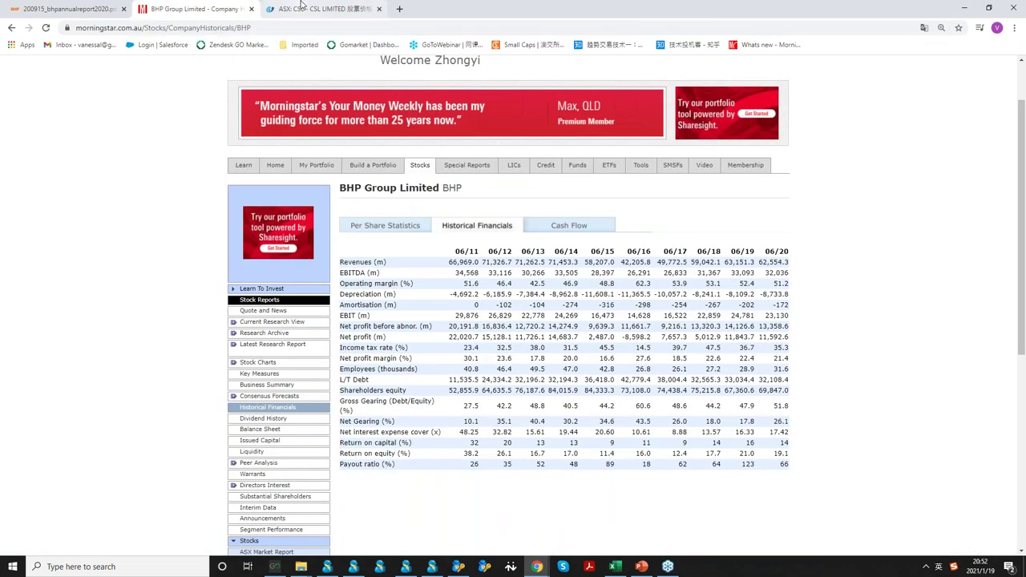
{"action": "left_click", "coordinate": [301, 5]}
{"action": "left_click", "coordinate": [358, 72]}
{"action": "type", "text": "jbh"}
{"action": "key", "text": "Return"}
{"action": "scroll", "coordinate": [479, 333], "scroll_direction": "down", "scroll_amount": 3}
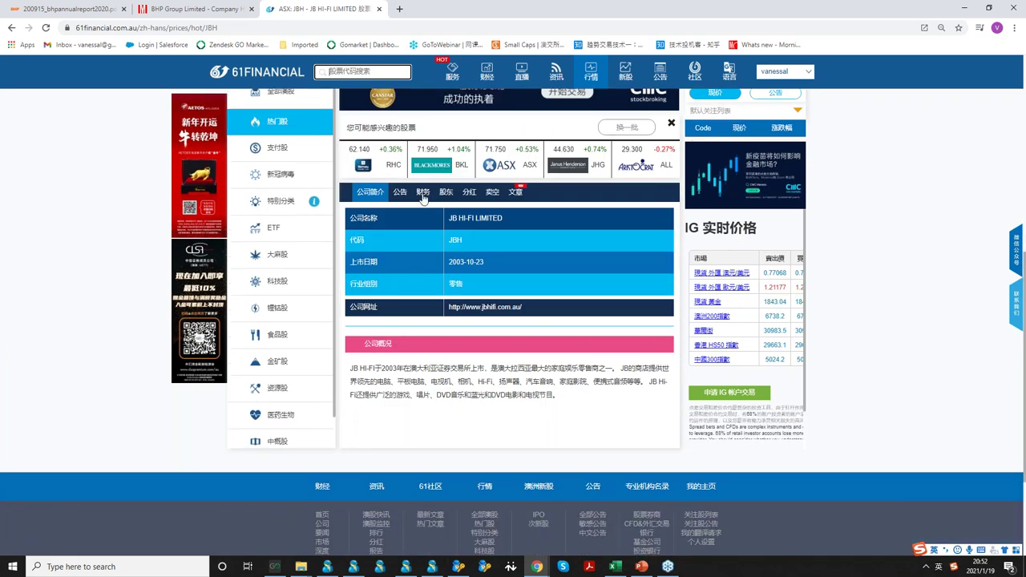
- Show JBH's 财务 data, check the 半年报 income statement, and return to the 年报 figures
{"action": "left_click", "coordinate": [422, 191]}
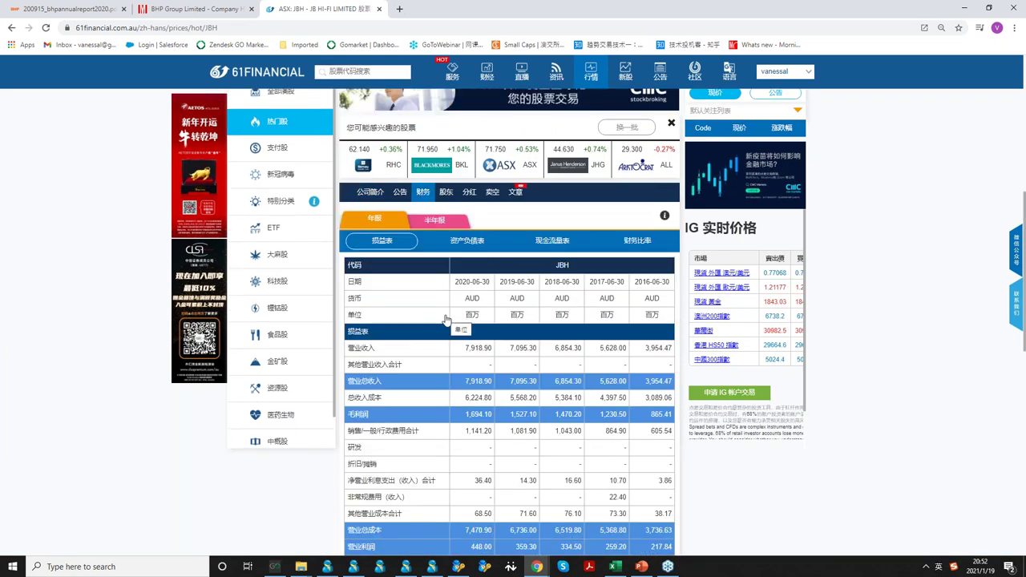
{"action": "scroll", "coordinate": [486, 321], "scroll_direction": "down", "scroll_amount": 1}
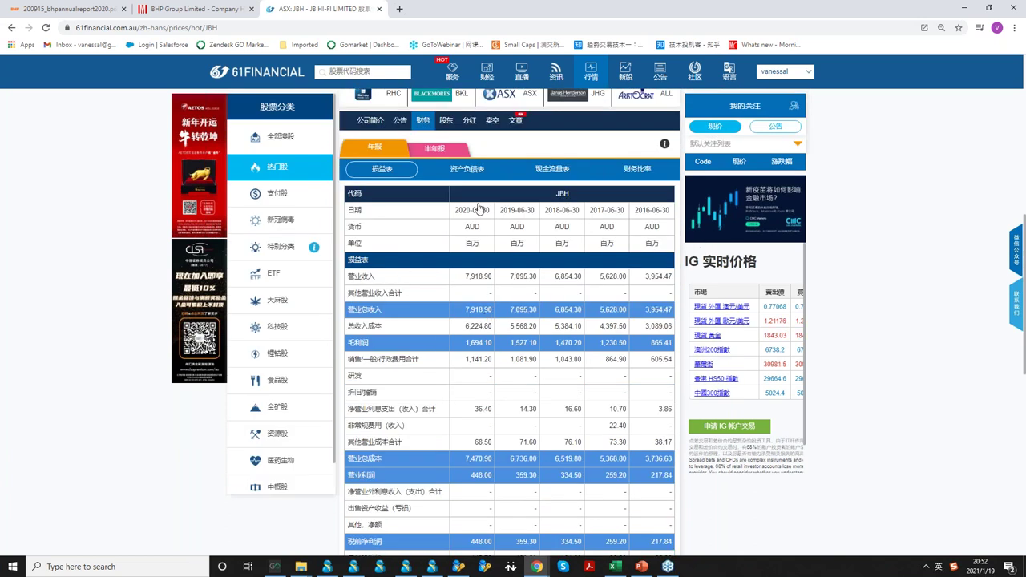
{"action": "left_click", "coordinate": [450, 154]}
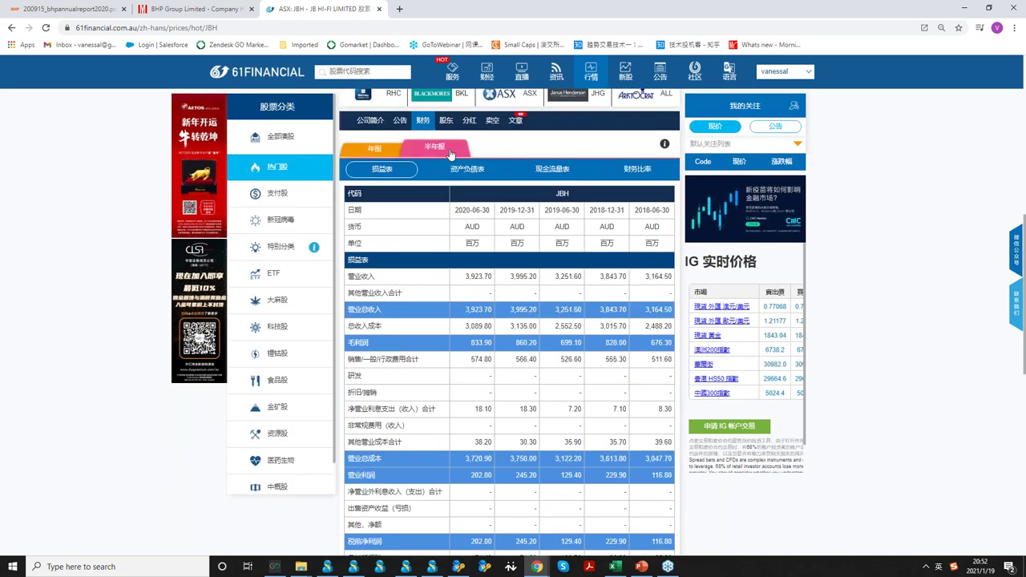
{"action": "left_click", "coordinate": [375, 152]}
- Copy JBH's annual 营业总收入, 总收入成本 and 毛利润 rows into the Excel sheet starting at A24
{"action": "left_click_drag", "start_coordinate": [346, 314], "coordinate": [672, 349]}
{"action": "key", "text": "ctrl+c"}
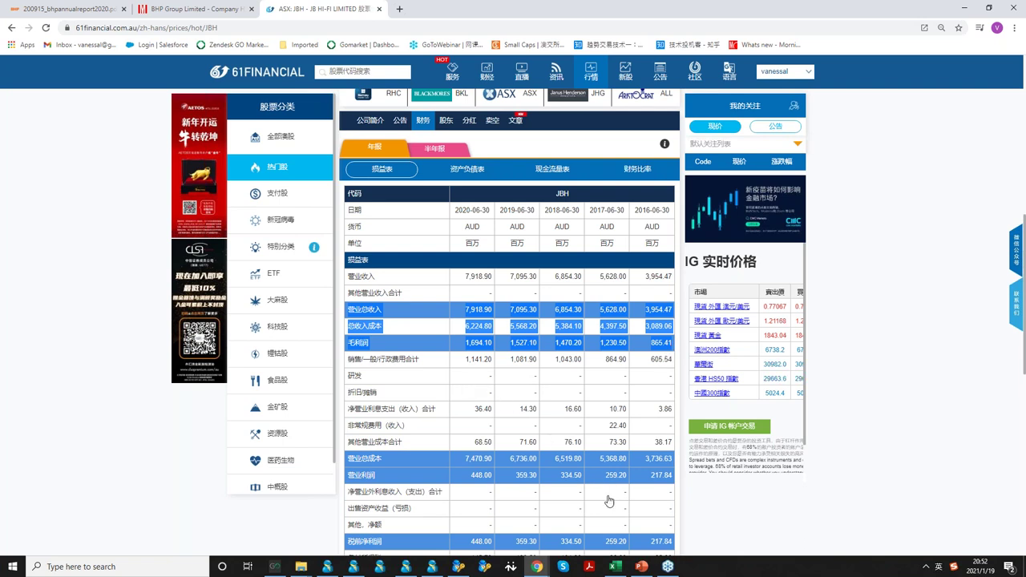
{"action": "left_click", "coordinate": [616, 568]}
{"action": "left_click", "coordinate": [224, 419]}
{"action": "left_click", "coordinate": [48, 360]}
{"action": "right_click", "coordinate": [48, 360]}
{"action": "left_click", "coordinate": [90, 98]}
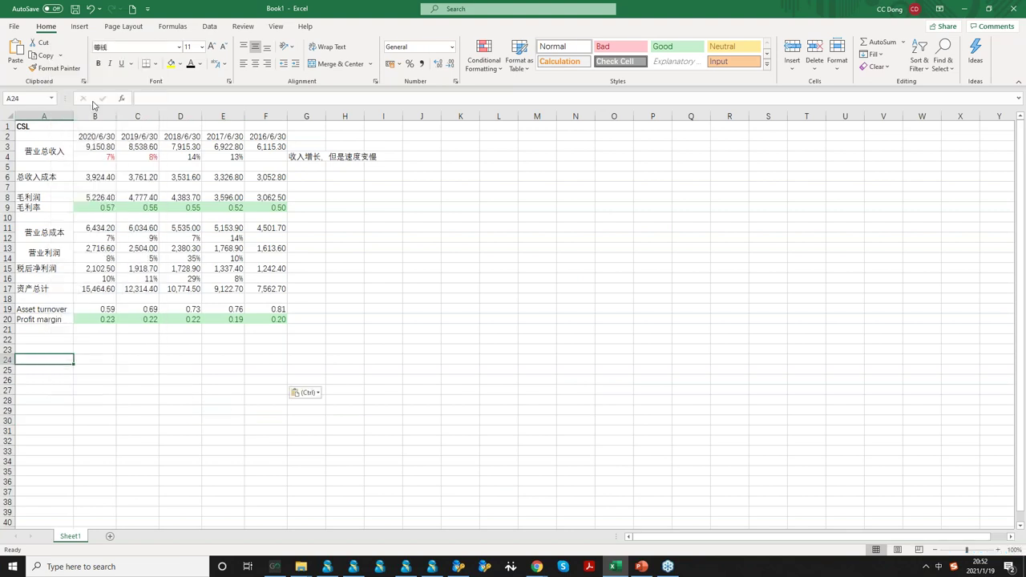
{"action": "left_click", "coordinate": [499, 360]}
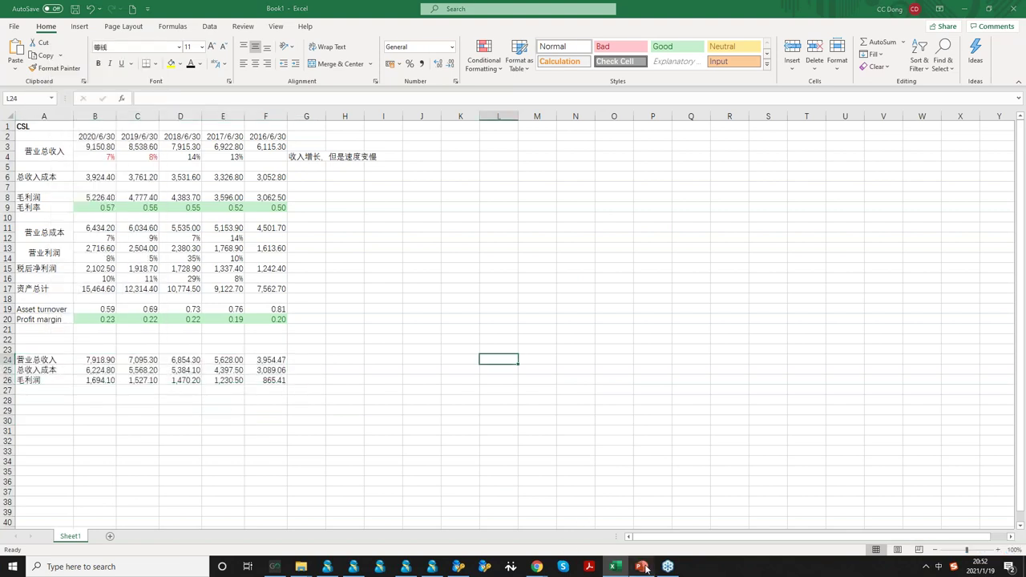
- Copy JBH's 税后净利润 row from the 61 Financial income statement into the Excel sheet at A27
{"action": "left_click", "coordinate": [643, 567]}
{"action": "mouse_move", "coordinate": [539, 568]}
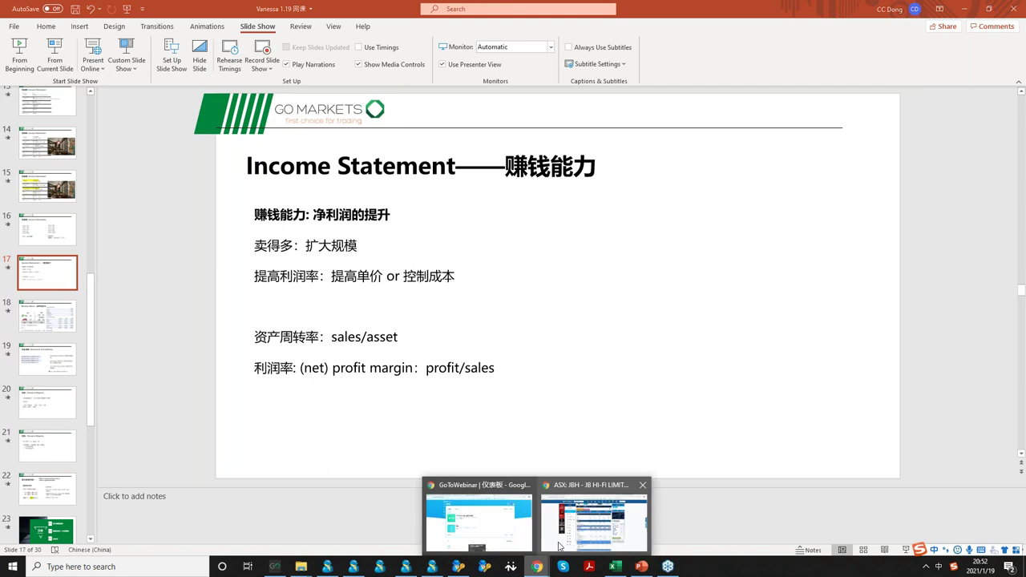
{"action": "left_click", "coordinate": [595, 517]}
{"action": "scroll", "coordinate": [528, 386], "scroll_direction": "down", "scroll_amount": 4}
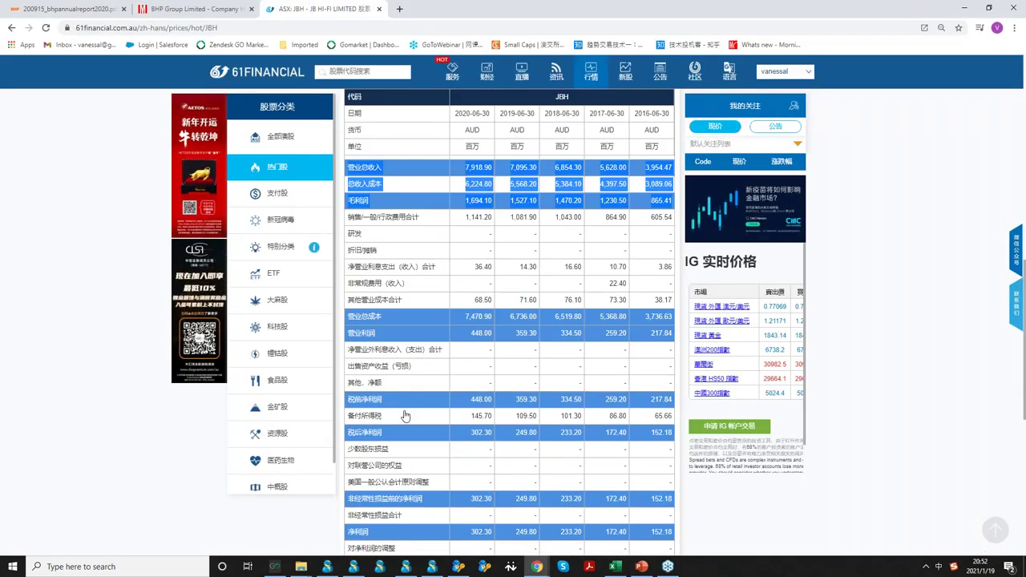
{"action": "left_click_drag", "start_coordinate": [401, 289], "coordinate": [672, 292]}
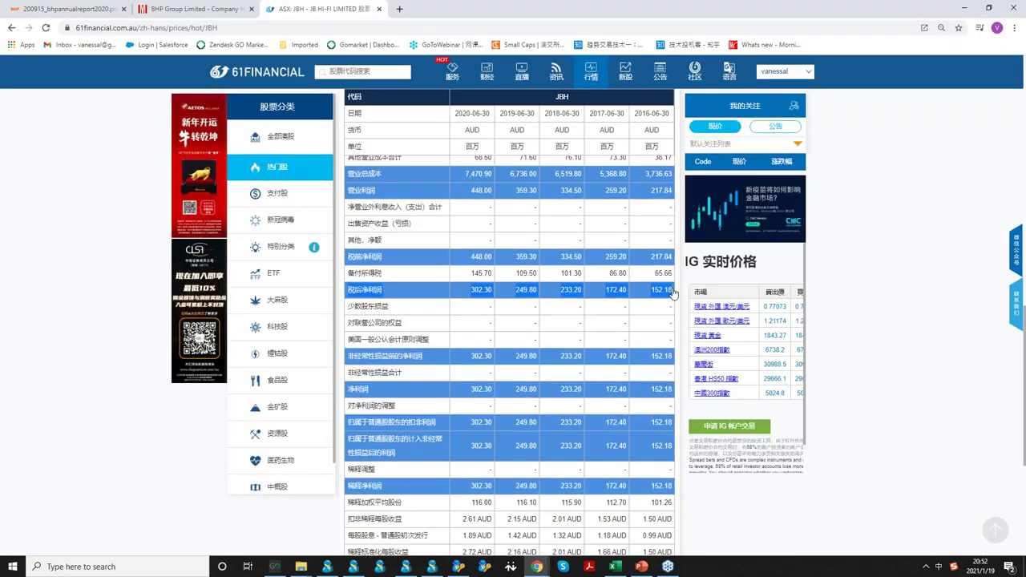
{"action": "left_click", "coordinate": [614, 567]}
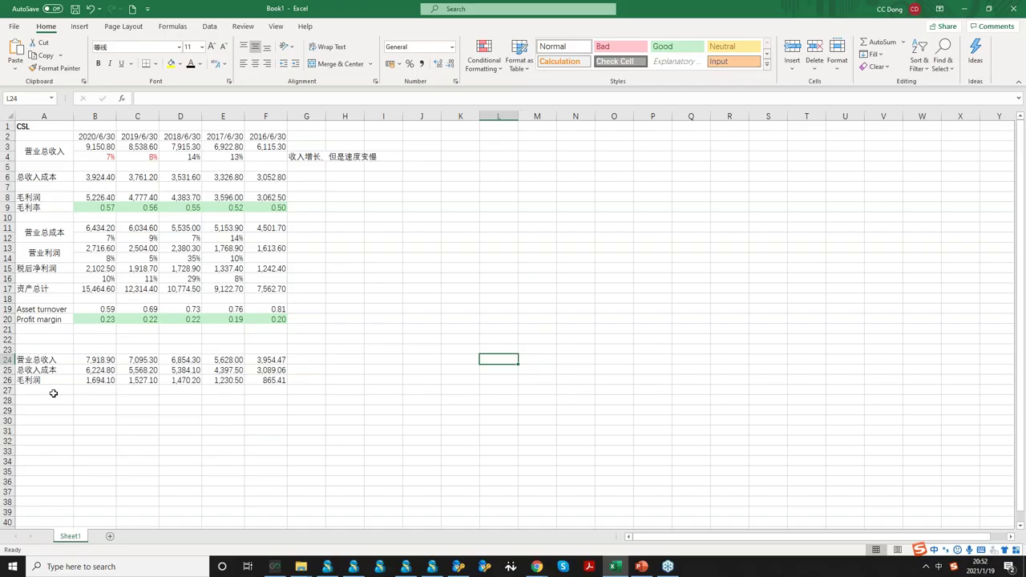
{"action": "right_click", "coordinate": [55, 391]}
{"action": "left_click", "coordinate": [97, 138]}
{"action": "left_click", "coordinate": [422, 368]}
{"action": "left_click_drag", "start_coordinate": [35, 125], "coordinate": [268, 318]}
{"action": "left_click", "coordinate": [409, 335]}
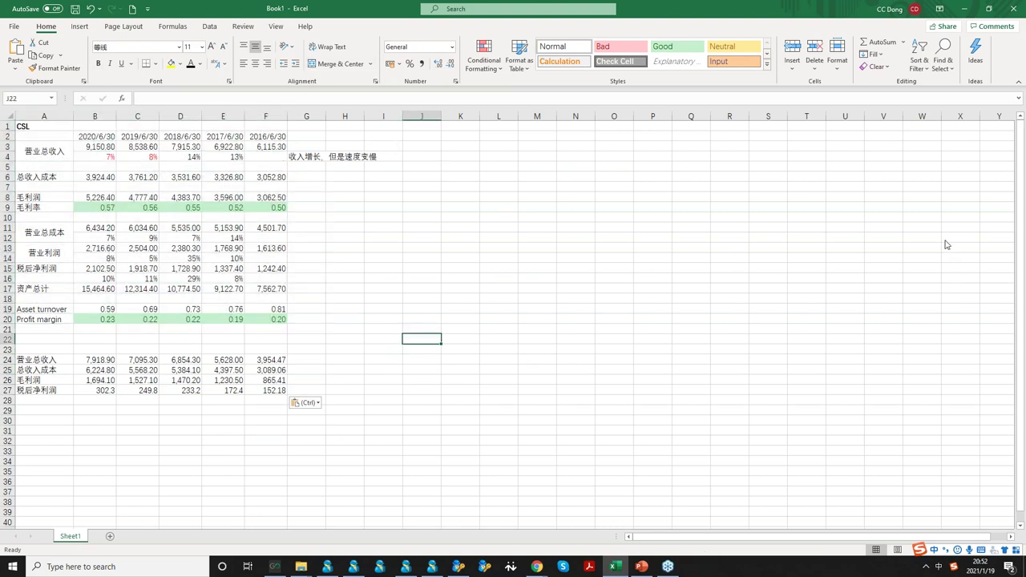
{"action": "left_click", "coordinate": [640, 258]}
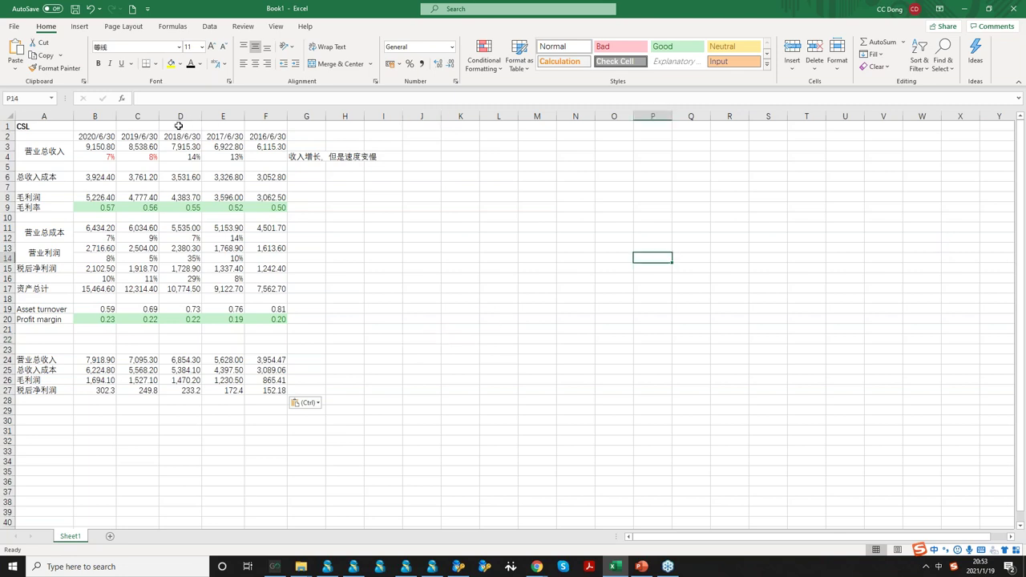
- Enter XXX as a bold heading in H1 and mark out the area H2:O20 beneath it
{"action": "left_click", "coordinate": [346, 126]}
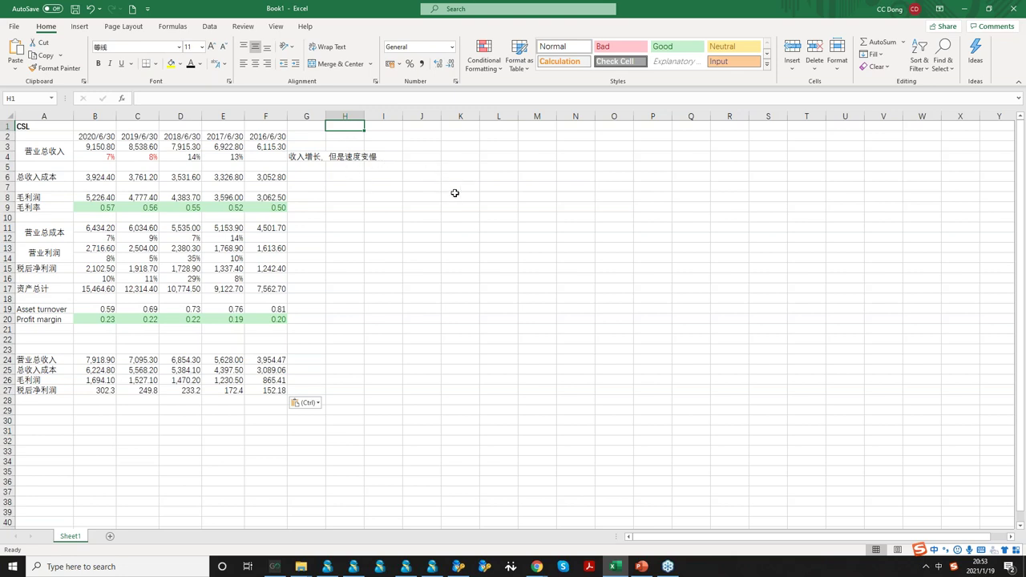
{"action": "type", "text": "XXX"}
{"action": "key", "text": "ctrl+Return"}
{"action": "key", "text": "ctrl+b"}
{"action": "key", "text": "Down"}
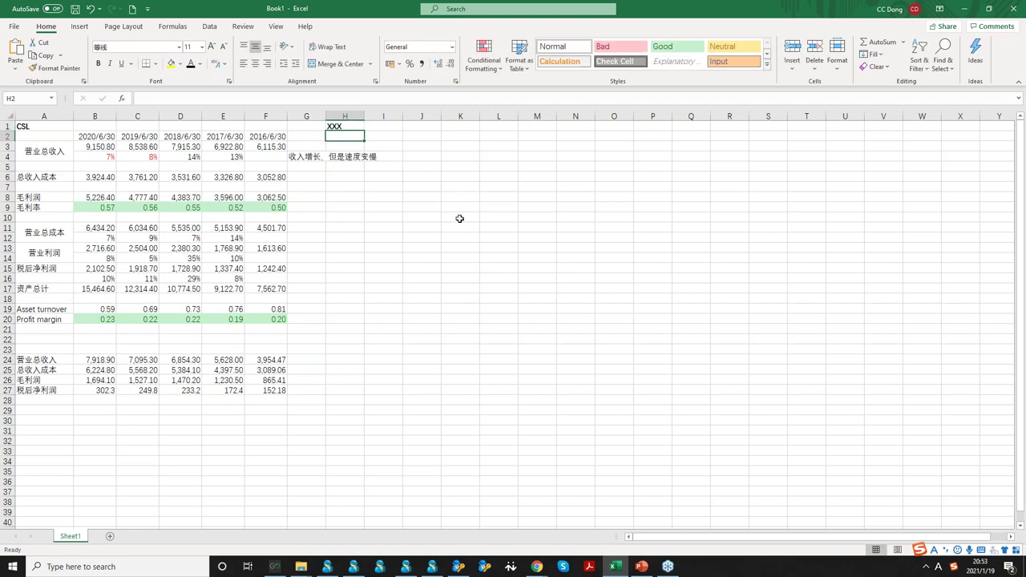
{"action": "mouse_move", "coordinate": [343, 136]}
{"action": "left_mouse_down"}
{"action": "mouse_move", "coordinate": [458, 254]}
{"action": "mouse_move", "coordinate": [615, 325]}
{"action": "left_mouse_up"}
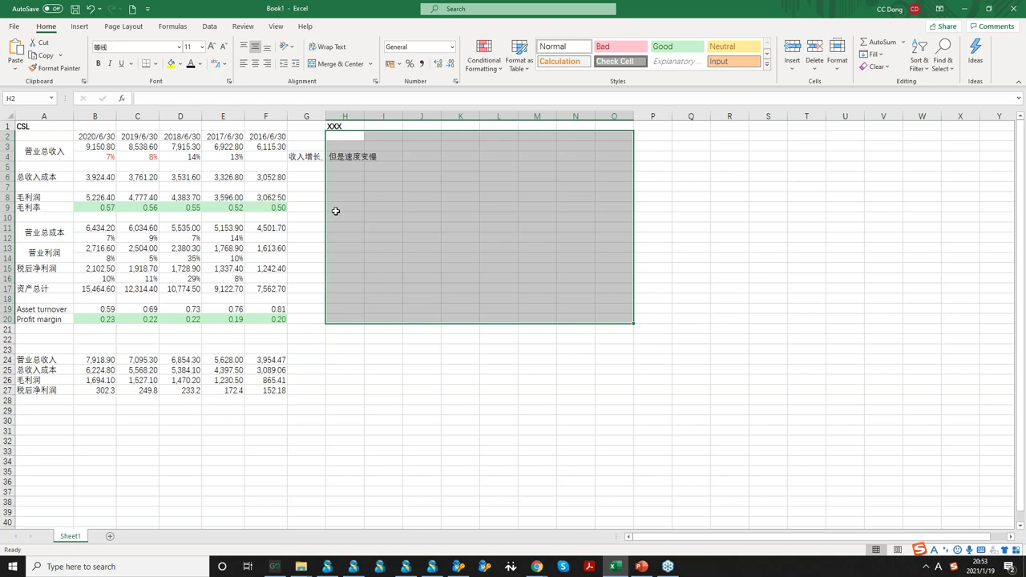
{"action": "left_click", "coordinate": [377, 396]}
- Label the second company's data block by entering jbh in A23
{"action": "left_click", "coordinate": [90, 360]}
{"action": "left_click", "coordinate": [46, 346]}
{"action": "type", "text": "j"}
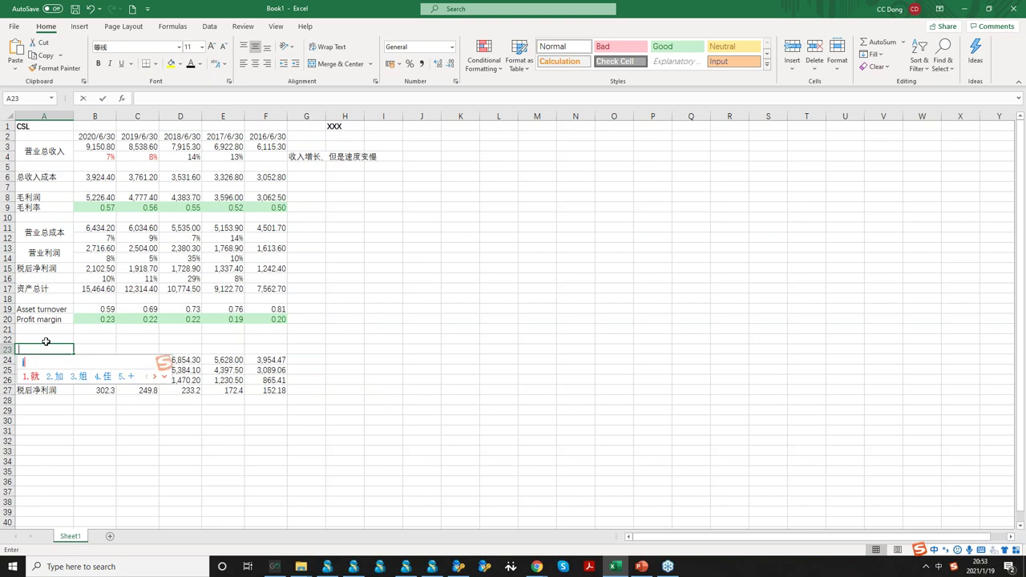
{"action": "type", "text": "bh"}
{"action": "key", "text": "Return"}
{"action": "key", "text": "Return"}
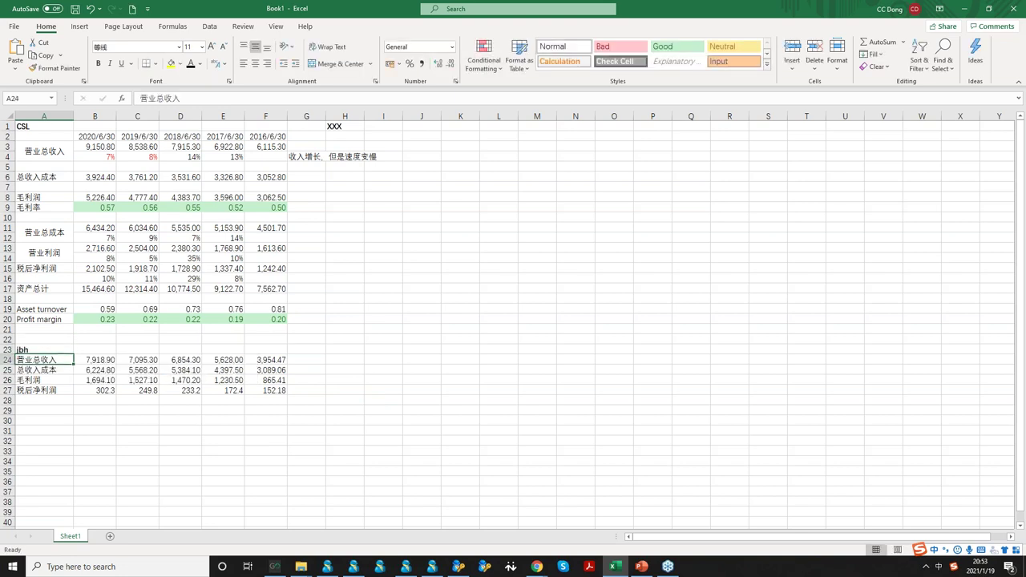
- Switch to JBH's 资产负债表 on 61 Financial in Chrome and copy the 资产总计 row
{"action": "scroll", "coordinate": [495, 389], "scroll_direction": "down", "scroll_amount": 2}
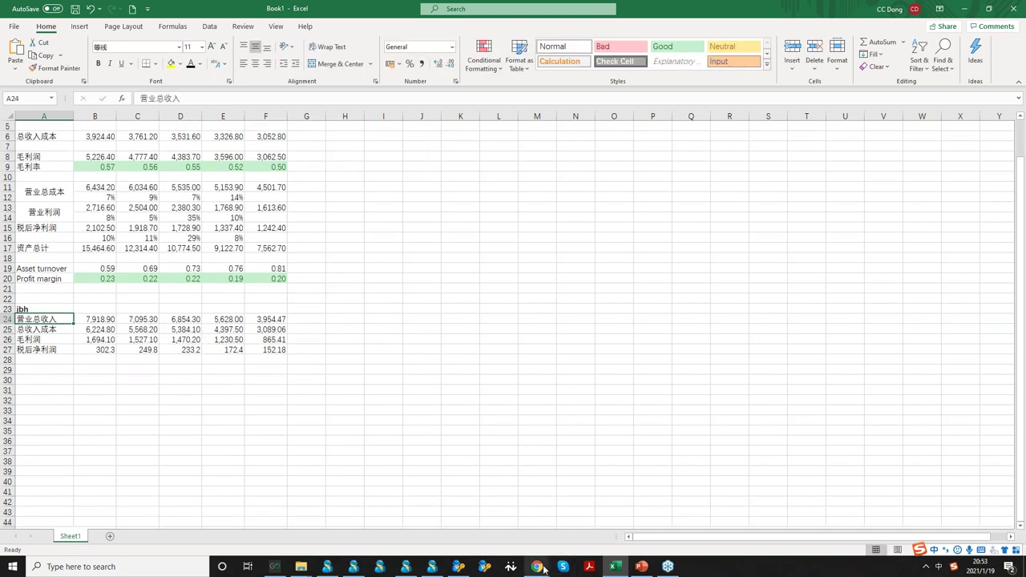
{"action": "mouse_move", "coordinate": [539, 571]}
{"action": "left_click", "coordinate": [585, 536]}
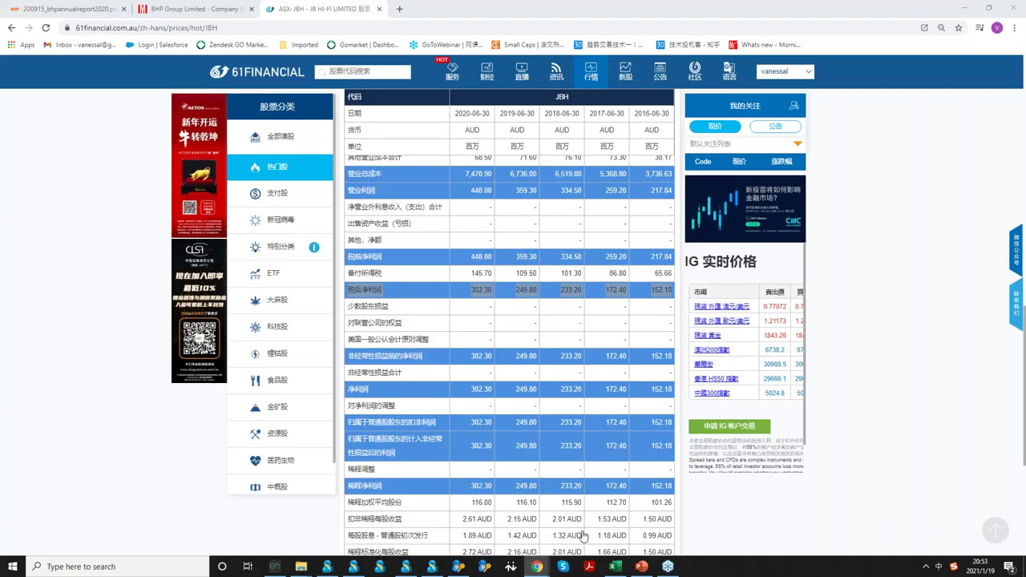
{"action": "scroll", "coordinate": [479, 300], "scroll_direction": "up", "scroll_amount": 4}
{"action": "left_click", "coordinate": [476, 388]}
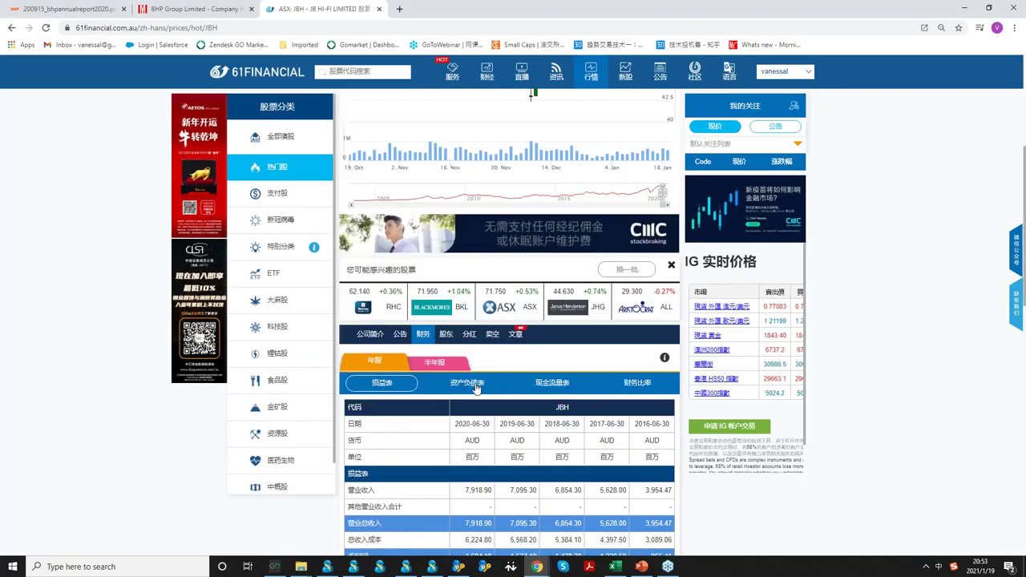
{"action": "scroll", "coordinate": [476, 388], "scroll_direction": "down", "scroll_amount": 4}
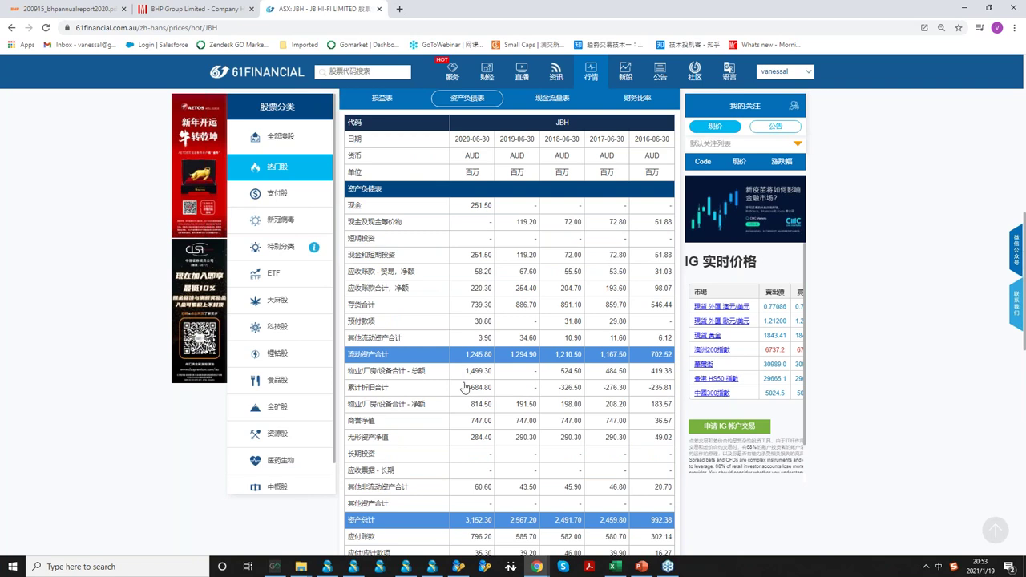
{"action": "scroll", "coordinate": [464, 387], "scroll_direction": "down", "scroll_amount": 1}
{"action": "left_click_drag", "start_coordinate": [347, 449], "coordinate": [674, 459]}
{"action": "key", "text": "ctrl+c"}
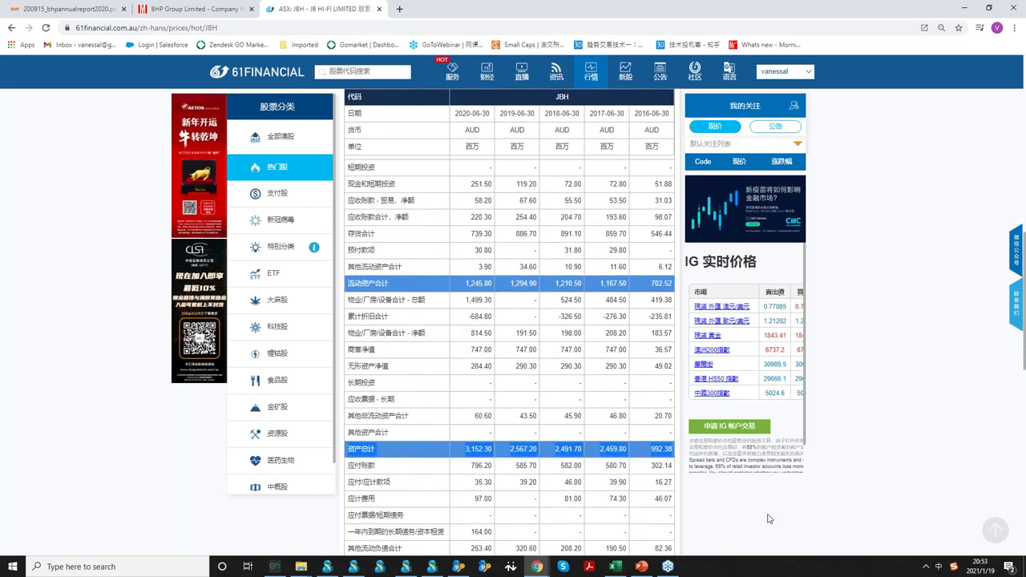
- Show JBH's 现金流量表 and examine the 经营性净现金流 row across the years
{"action": "scroll", "coordinate": [542, 376], "scroll_direction": "up", "scroll_amount": 1}
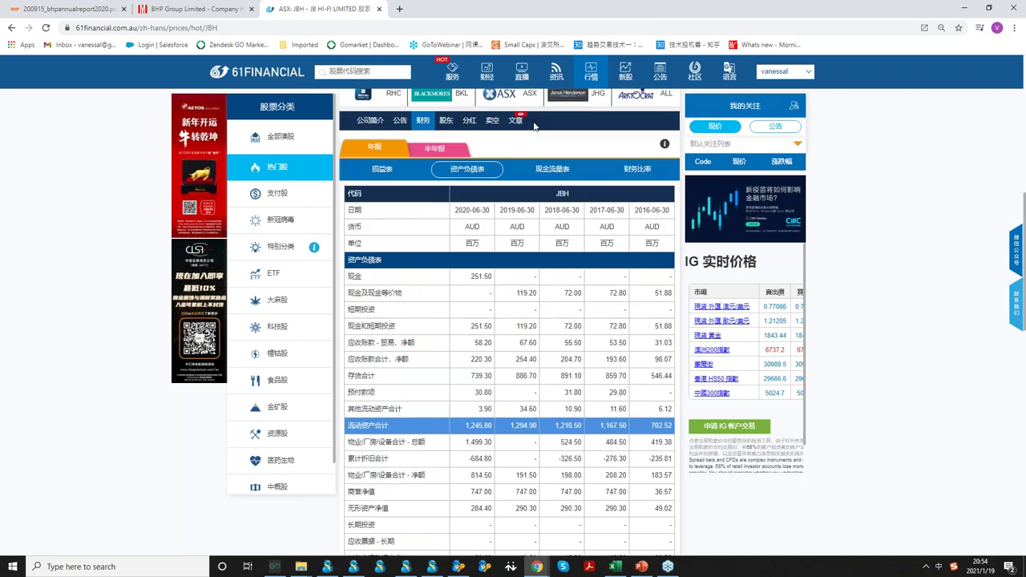
{"action": "left_click", "coordinate": [557, 170]}
{"action": "scroll", "coordinate": [670, 376], "scroll_direction": "down", "scroll_amount": 1}
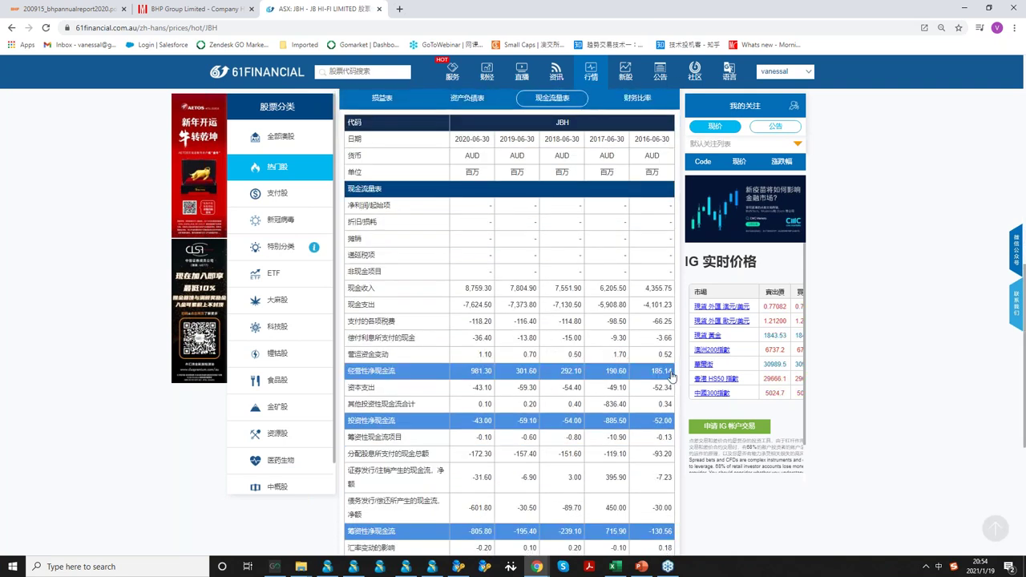
{"action": "left_click_drag", "start_coordinate": [670, 376], "coordinate": [654, 378]}
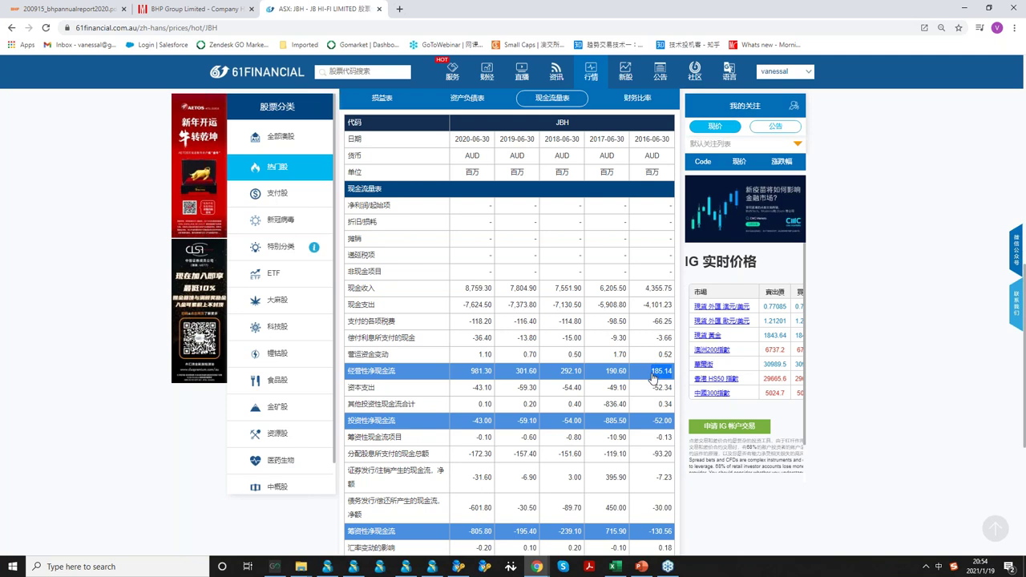
{"action": "left_click", "coordinate": [654, 378]}
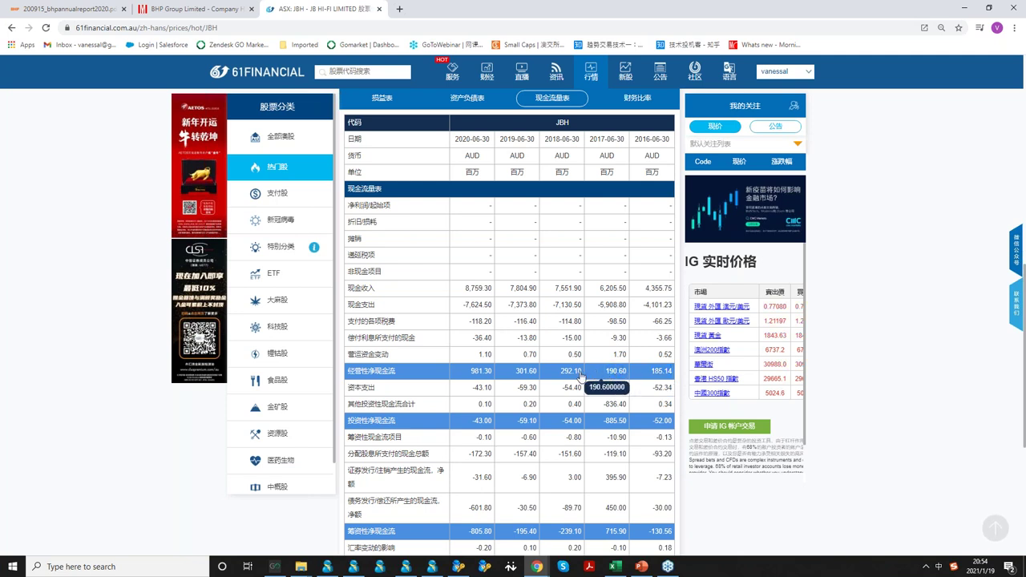
- Finish examining JBH's 经营性净现金流 row, then switch to Excel and paste the copied 资产总计 row at A28
{"action": "left_click_drag", "start_coordinate": [540, 375], "coordinate": [513, 379]}
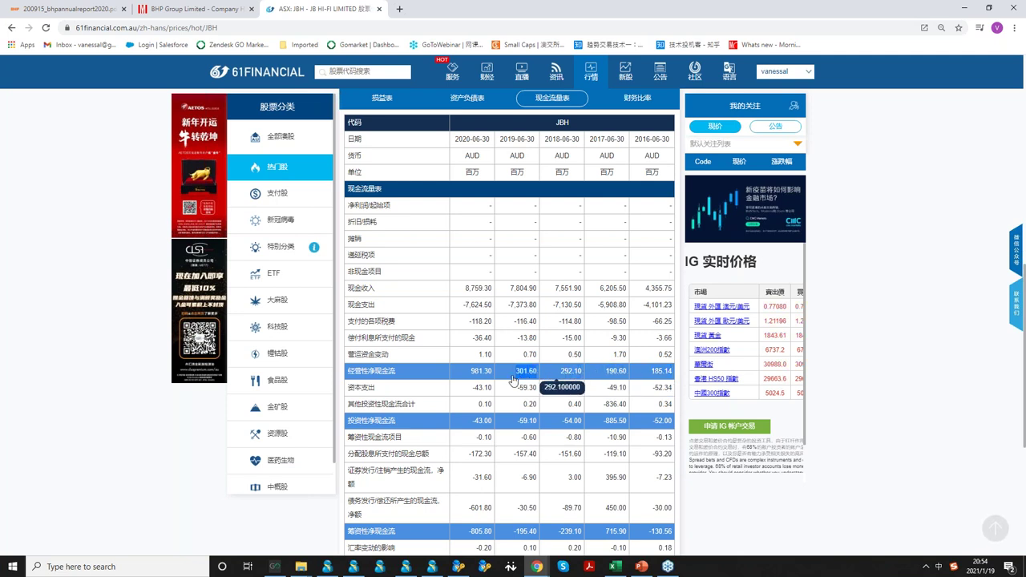
{"action": "left_click", "coordinate": [479, 380]}
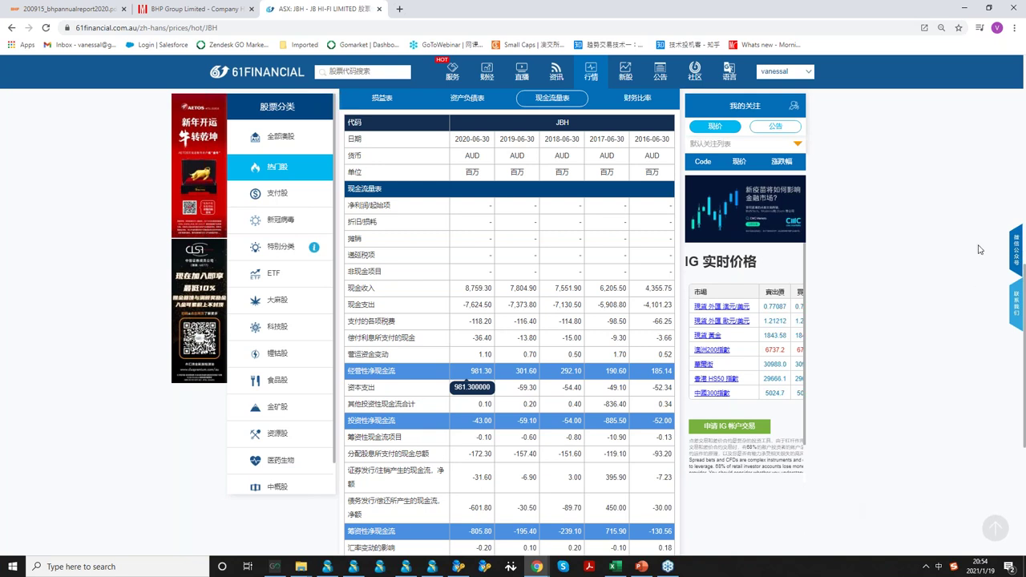
{"action": "left_click", "coordinate": [615, 567]}
{"action": "right_click", "coordinate": [62, 357]}
{"action": "left_click", "coordinate": [103, 98]}
{"action": "left_click", "coordinate": [237, 437]}
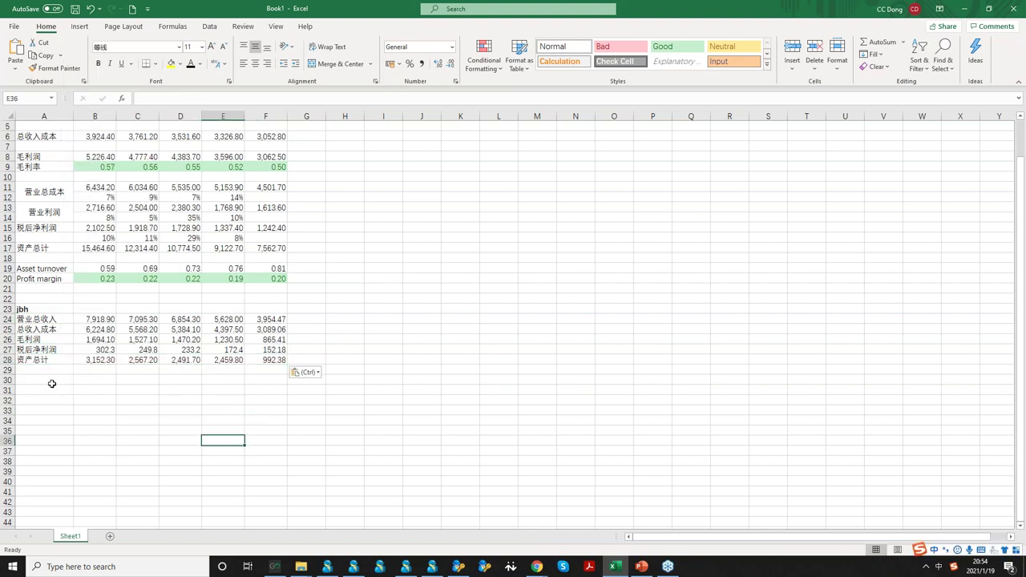
{"action": "left_click_drag", "start_coordinate": [60, 268], "coordinate": [59, 279]}
{"action": "key", "text": "ctrl+c"}
{"action": "left_click", "coordinate": [55, 378]}
{"action": "right_click", "coordinate": [55, 377]}
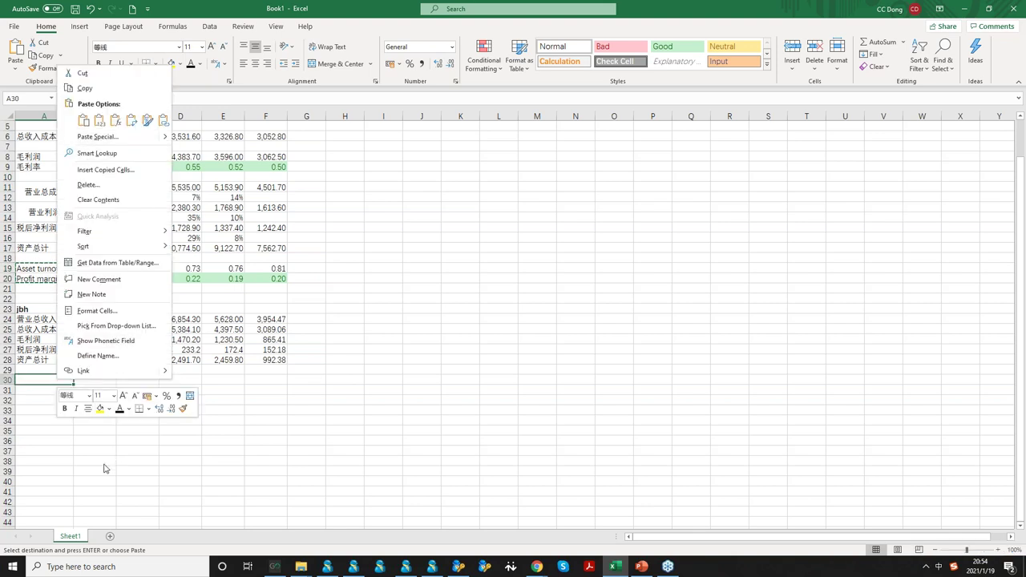
{"action": "left_click", "coordinate": [48, 410]}
{"action": "left_click_drag", "start_coordinate": [8, 329], "coordinate": [8, 340]}
{"action": "right_click", "coordinate": [8, 340]}
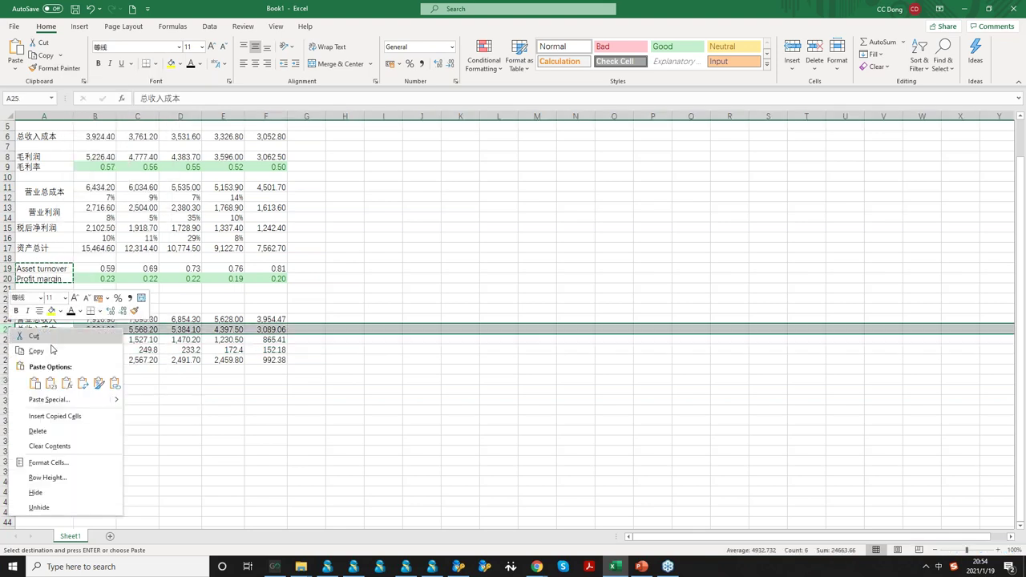
{"action": "left_click", "coordinate": [51, 385]}
{"action": "key", "text": "ctrl+z"}
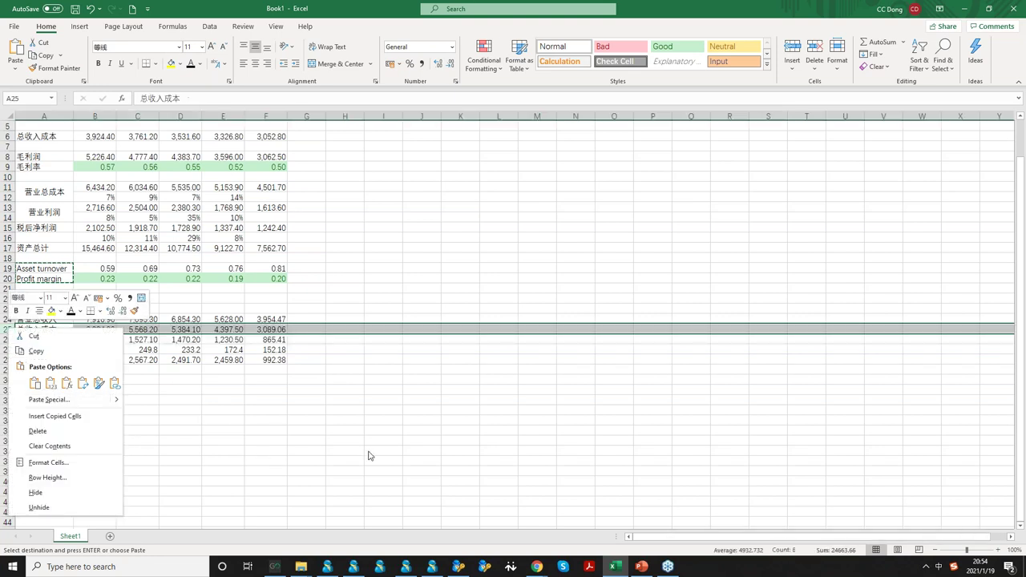
{"action": "double_click", "coordinate": [367, 451]}
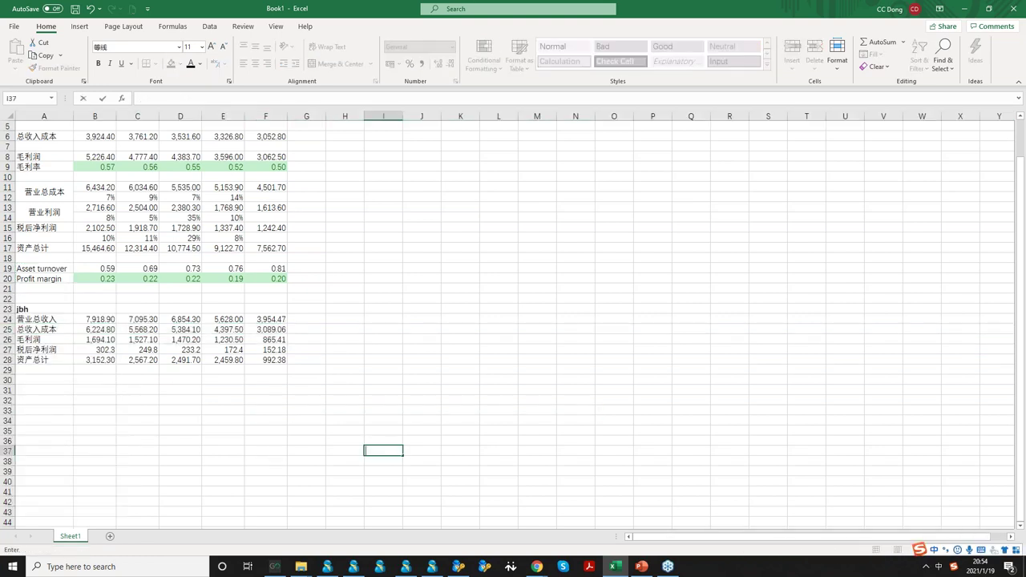
- Insert a blank row beneath jbh's 营业总收入 row, above 总收入成本
{"action": "left_click", "coordinate": [8, 329]}
{"action": "left_click", "coordinate": [8, 319]}
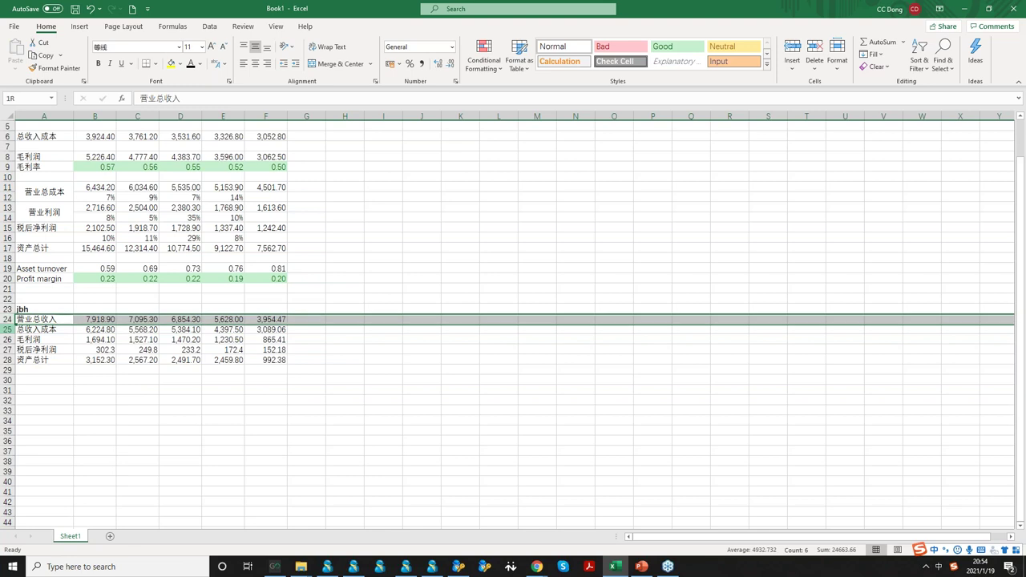
{"action": "right_click", "coordinate": [8, 330]}
{"action": "left_click", "coordinate": [36, 415]}
{"action": "left_click", "coordinate": [144, 421]}
- Calculate jbh's yearly revenue growth in B25 with =(B24/C24)-1 and fill the formula across to E25
{"action": "left_click", "coordinate": [102, 331]}
{"action": "type", "text": "= ("}
{"action": "key", "text": "shift"}
{"action": "left_click", "coordinate": [94, 319]}
{"action": "type", "text": "/"}
{"action": "key", "text": "Up"}
{"action": "key", "text": "Right"}
{"action": "type", "text": ")-1"}
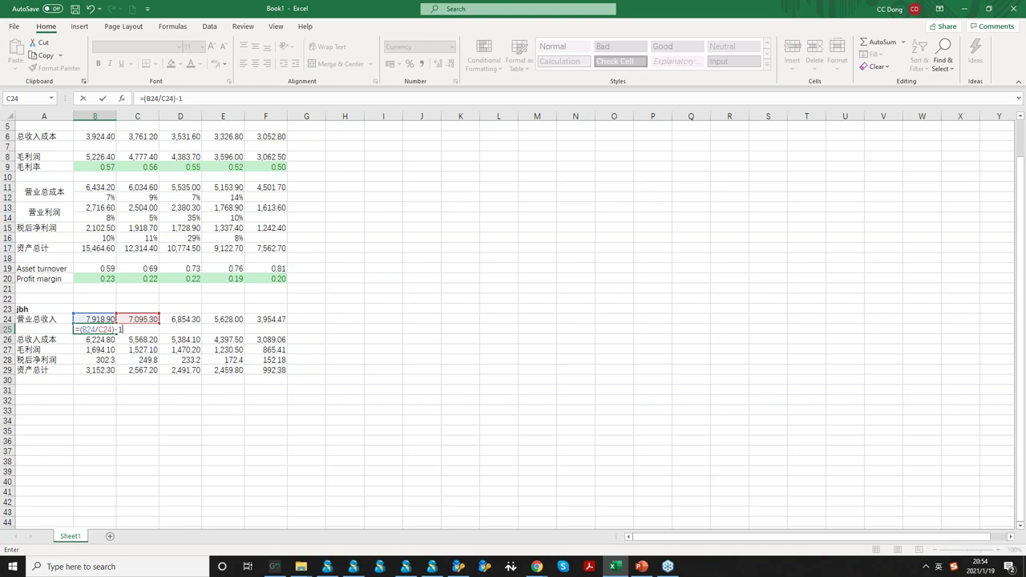
{"action": "left_click", "coordinate": [105, 321]}
{"action": "left_click", "coordinate": [112, 331]}
{"action": "left_click_drag", "start_coordinate": [114, 334], "coordinate": [241, 332]}
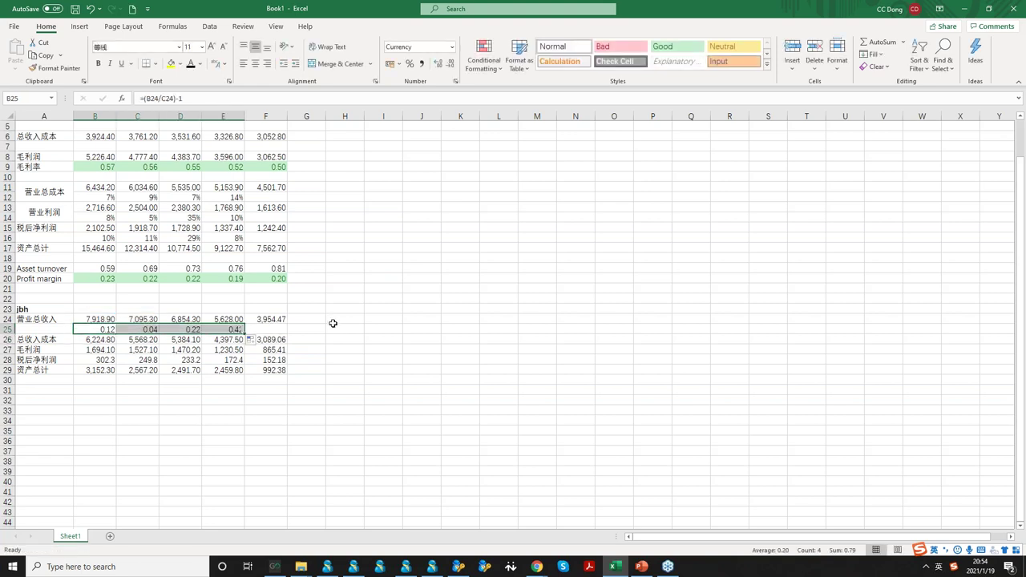
- Format the revenue growth values in B25:E25 as percentages
{"action": "left_click", "coordinate": [238, 409]}
{"action": "left_click_drag", "start_coordinate": [104, 326], "coordinate": [232, 331]}
{"action": "left_click", "coordinate": [409, 64]}
{"action": "left_click", "coordinate": [505, 411]}
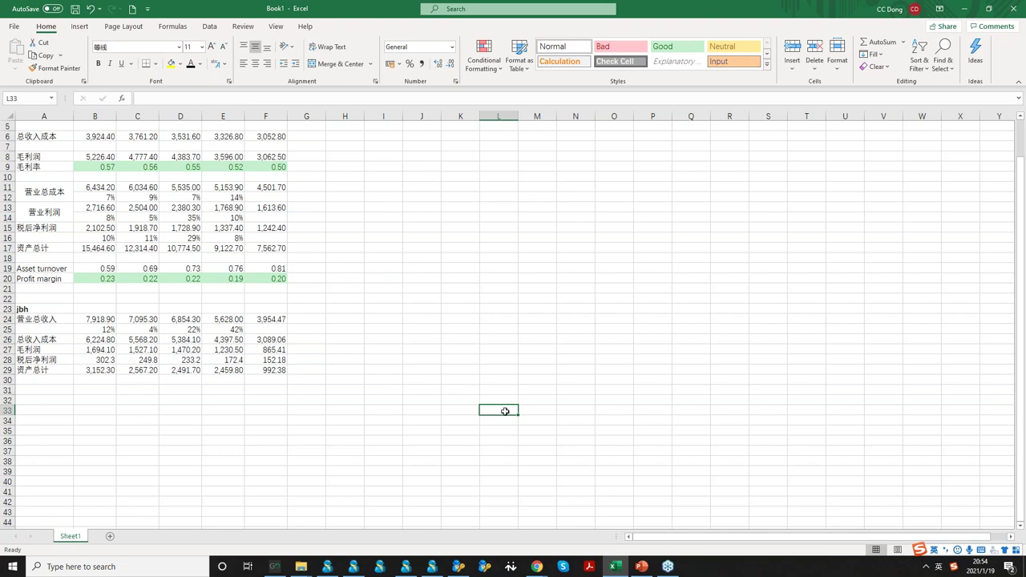
- Enter the label Asset turnover in A31 below jbh's figures
{"action": "scroll", "coordinate": [506, 411], "scroll_direction": "up", "scroll_amount": 2}
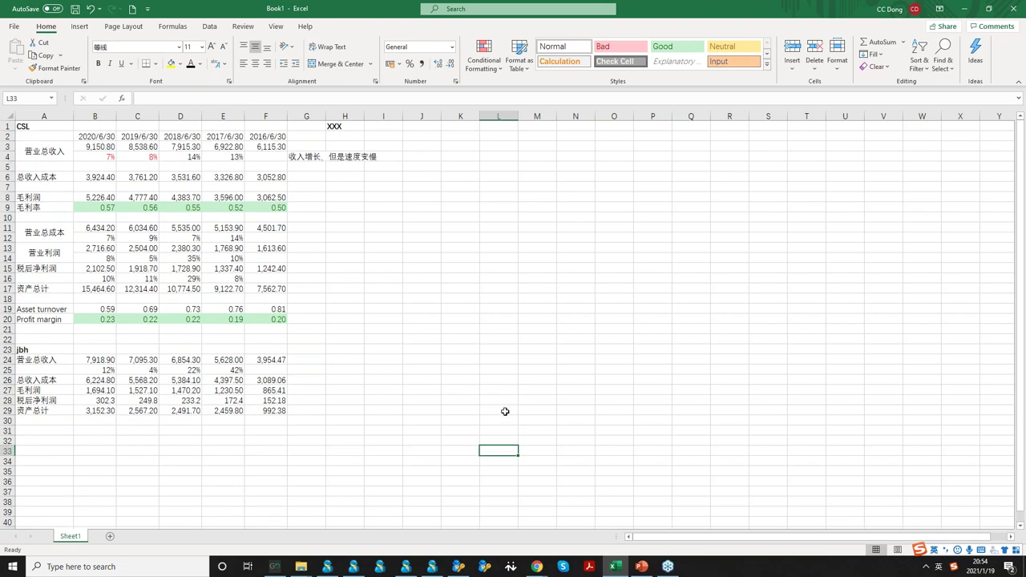
{"action": "scroll", "coordinate": [362, 349], "scroll_direction": "down", "scroll_amount": 3}
{"action": "left_click", "coordinate": [36, 320]}
{"action": "left_click", "coordinate": [8, 329]}
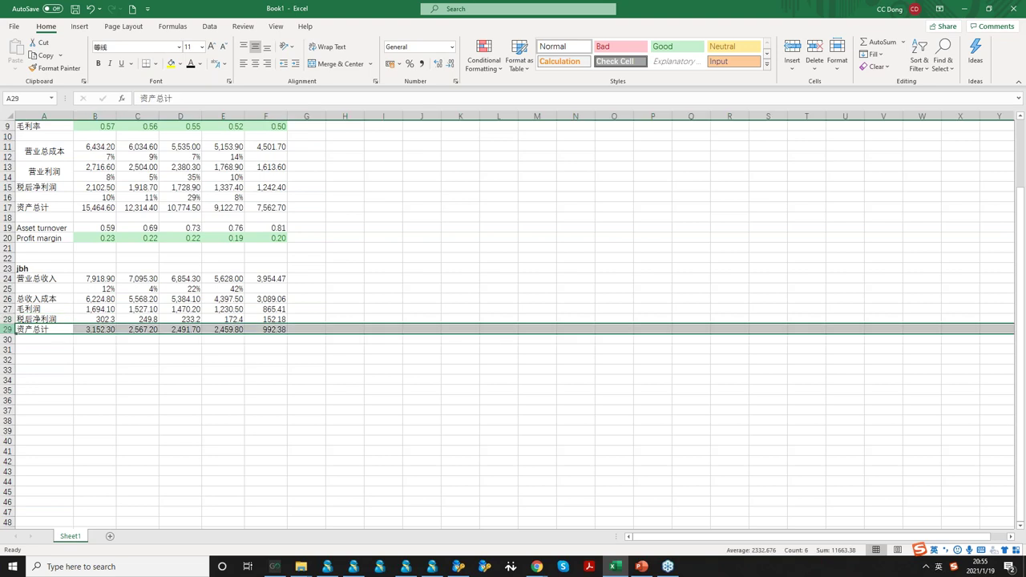
{"action": "left_click", "coordinate": [42, 351]}
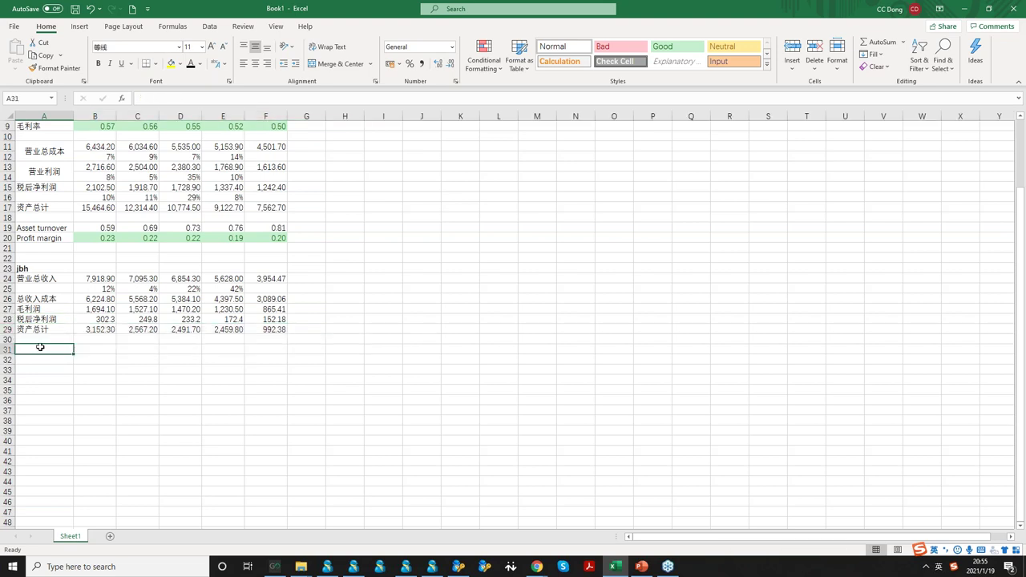
{"action": "type", "text": "Asset"}
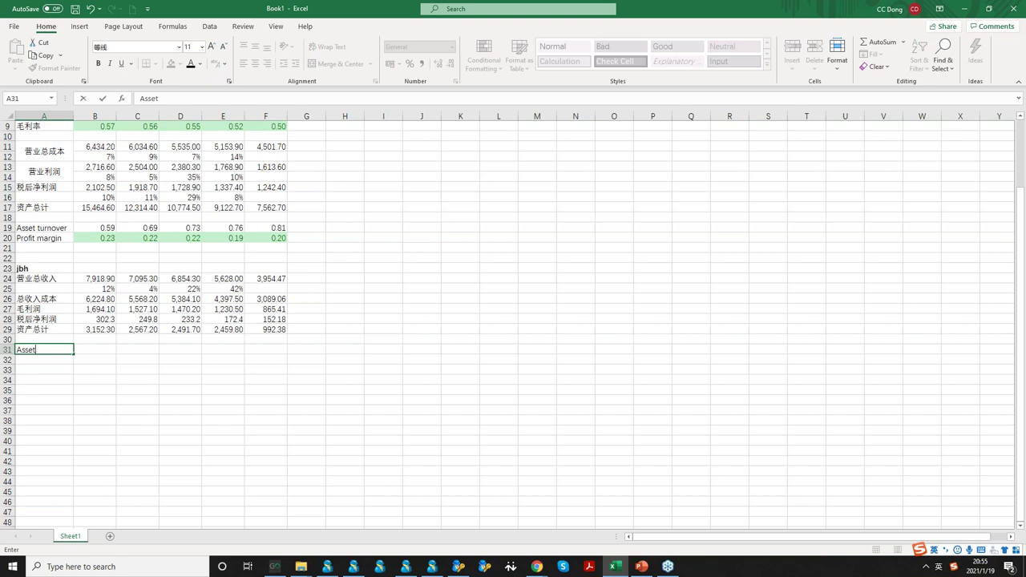
{"action": "type", "text": " turnover"}
{"action": "left_click", "coordinate": [99, 349]}
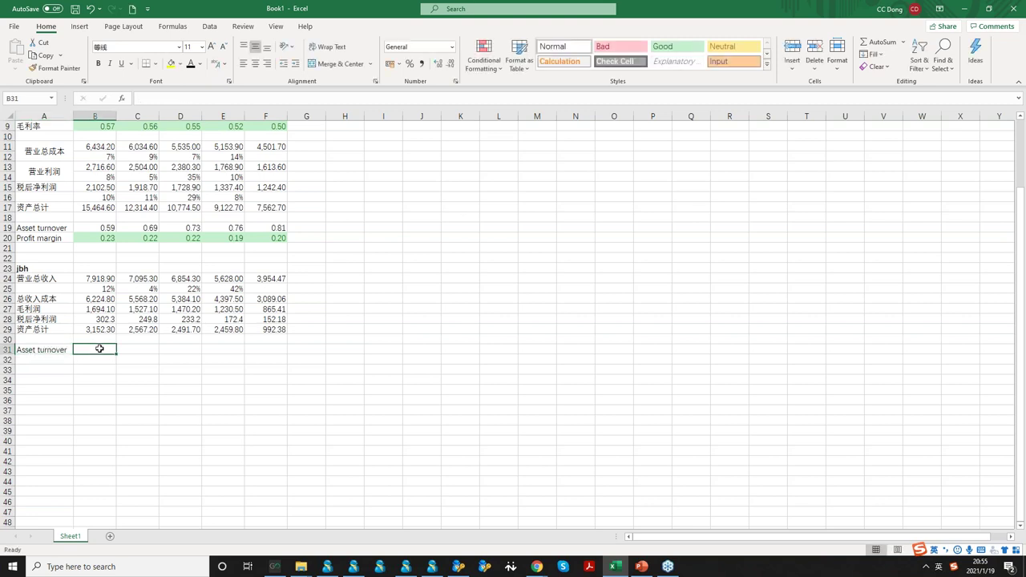
- Calculate jbh's asset turnover in B31 with =B24/B29 and fill the formula across to F31
{"action": "type", "text": "="}
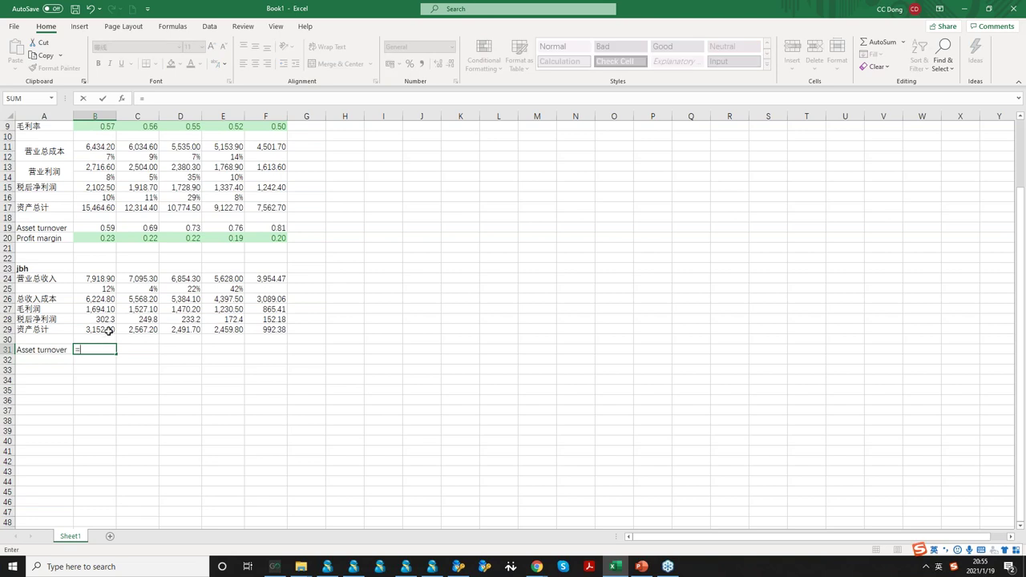
{"action": "left_click", "coordinate": [104, 278]}
{"action": "type", "text": "/"}
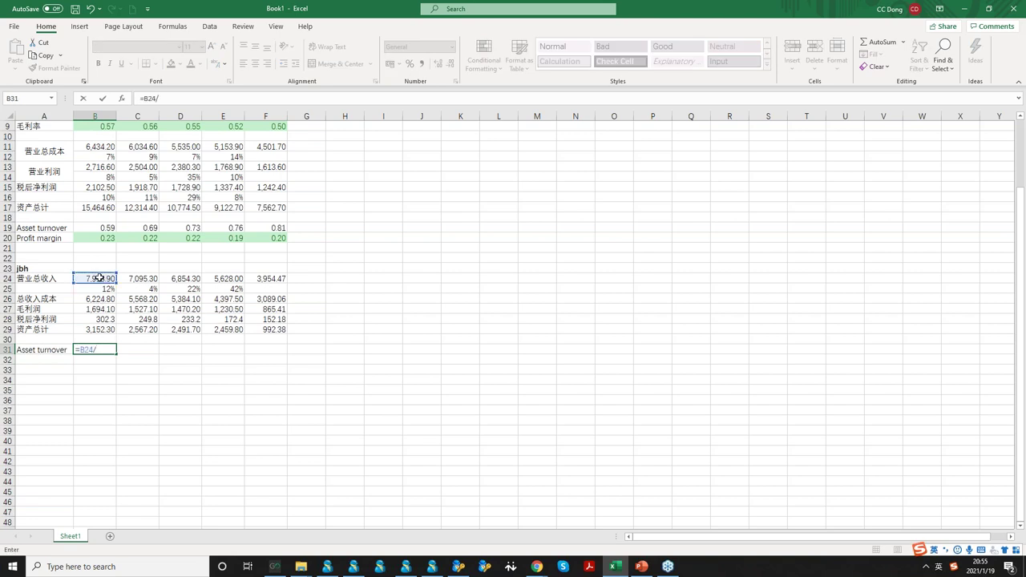
{"action": "left_click", "coordinate": [104, 335]}
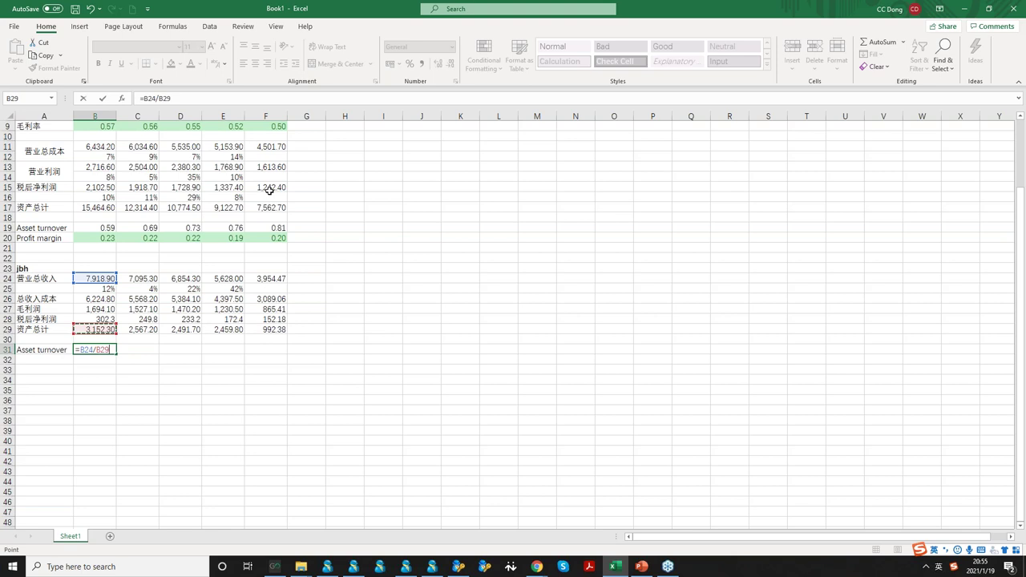
{"action": "key", "text": "Return"}
{"action": "left_click", "coordinate": [114, 352]}
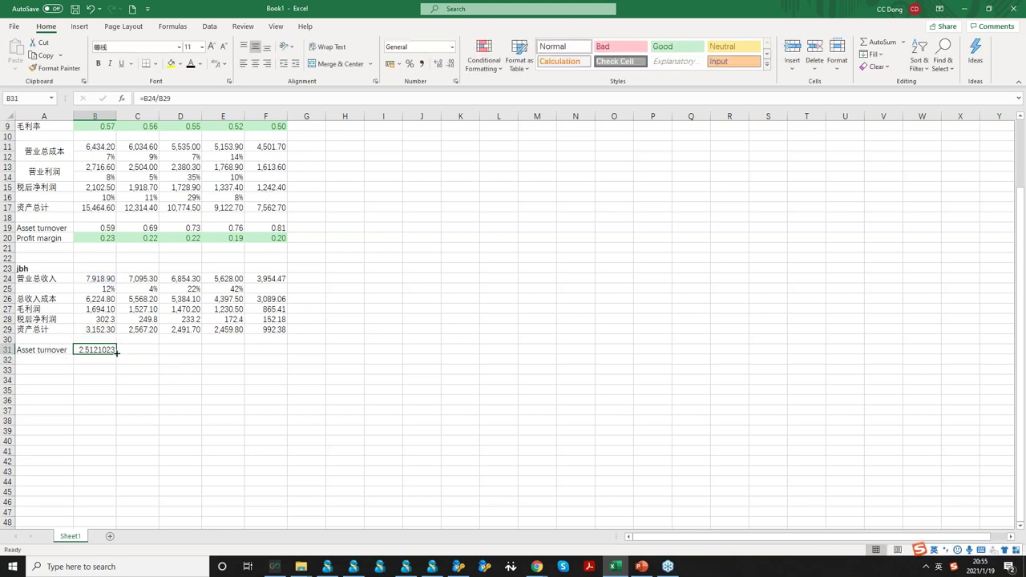
{"action": "left_click_drag", "start_coordinate": [116, 354], "coordinate": [285, 354]}
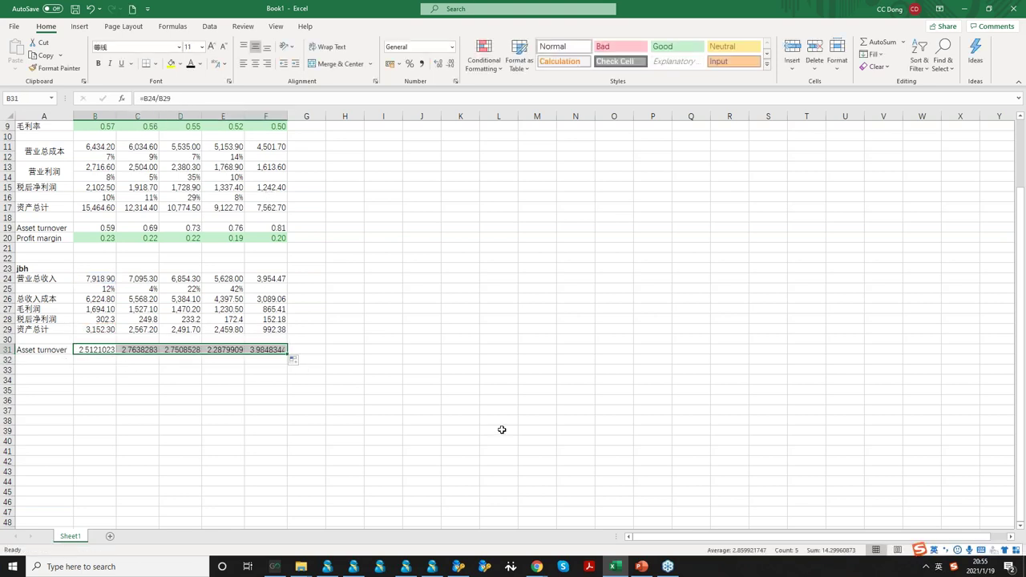
- Reduce the asset turnover values in B31:F31 to three decimal places
{"action": "left_click", "coordinate": [451, 64]}
{"action": "left_click", "coordinate": [451, 64]}
{"action": "left_click", "coordinate": [451, 64]}
{"action": "left_click", "coordinate": [451, 64]}
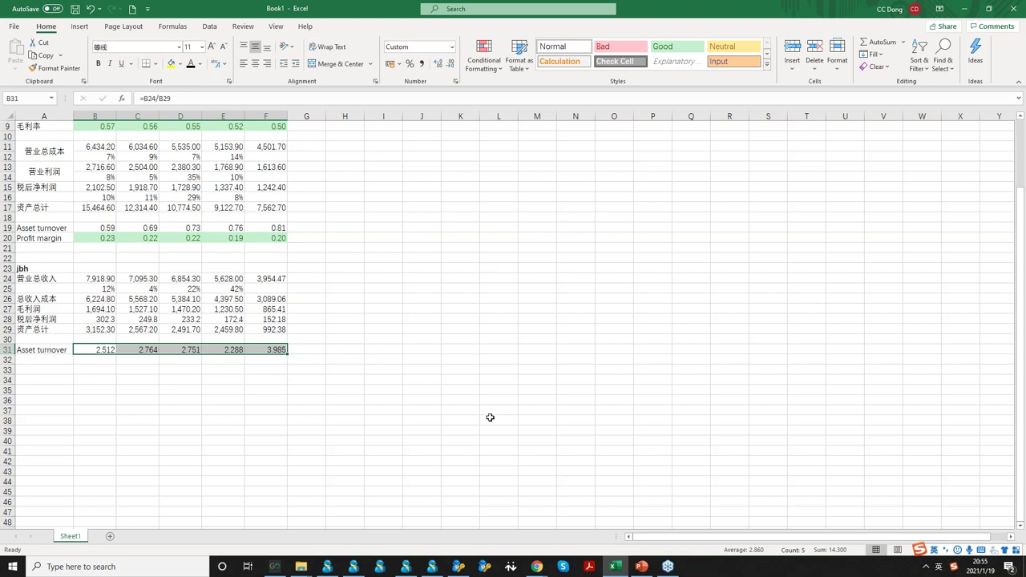
- Copy the Profit margin label from A20 into A32 beneath jbh's Asset turnover
{"action": "left_click", "coordinate": [64, 353]}
{"action": "left_click", "coordinate": [56, 238]}
{"action": "key", "text": "ctrl+c"}
{"action": "left_click", "coordinate": [56, 360]}
{"action": "key", "text": "ctrl+v"}
- Calculate jbh's profit margin in B32 with =B28/B24 and fill the formula across to F32
{"action": "left_click", "coordinate": [95, 360]}
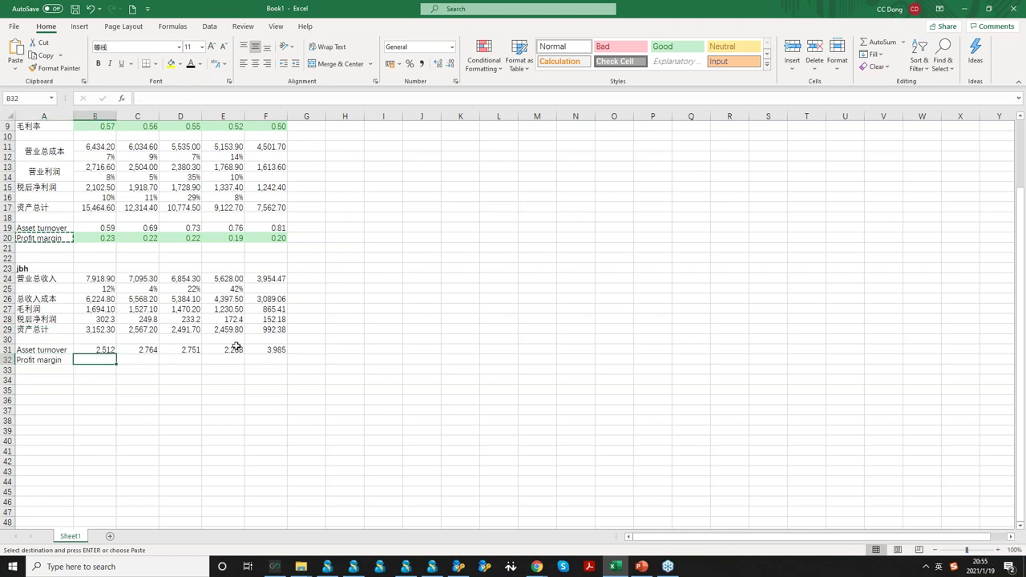
{"action": "type", "text": "="}
{"action": "left_click", "coordinate": [107, 320]}
{"action": "type", "text": "/"}
{"action": "left_click", "coordinate": [95, 279]}
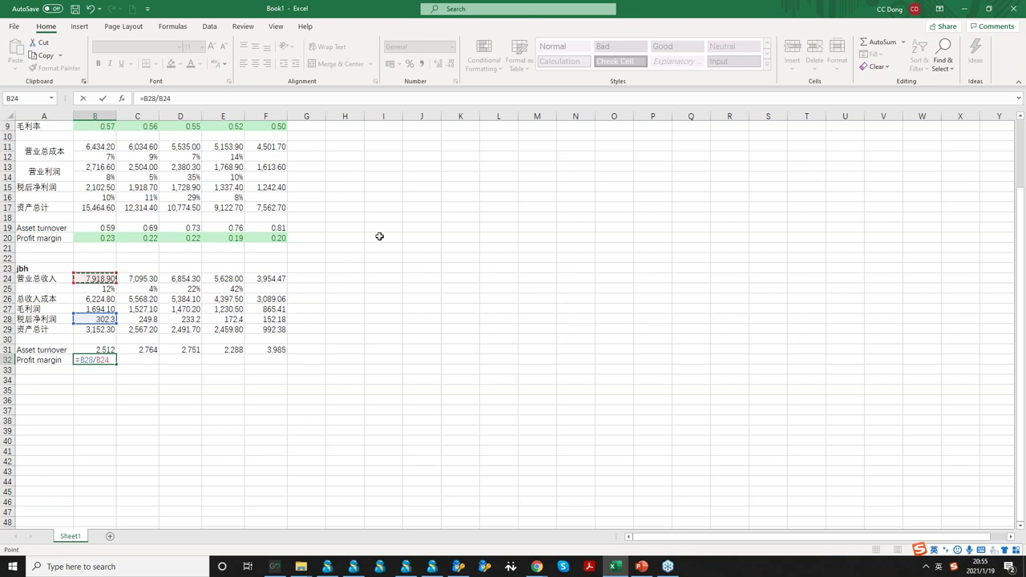
{"action": "key", "text": "Return"}
{"action": "left_click", "coordinate": [103, 361]}
{"action": "left_click_drag", "start_coordinate": [117, 365], "coordinate": [279, 365]}
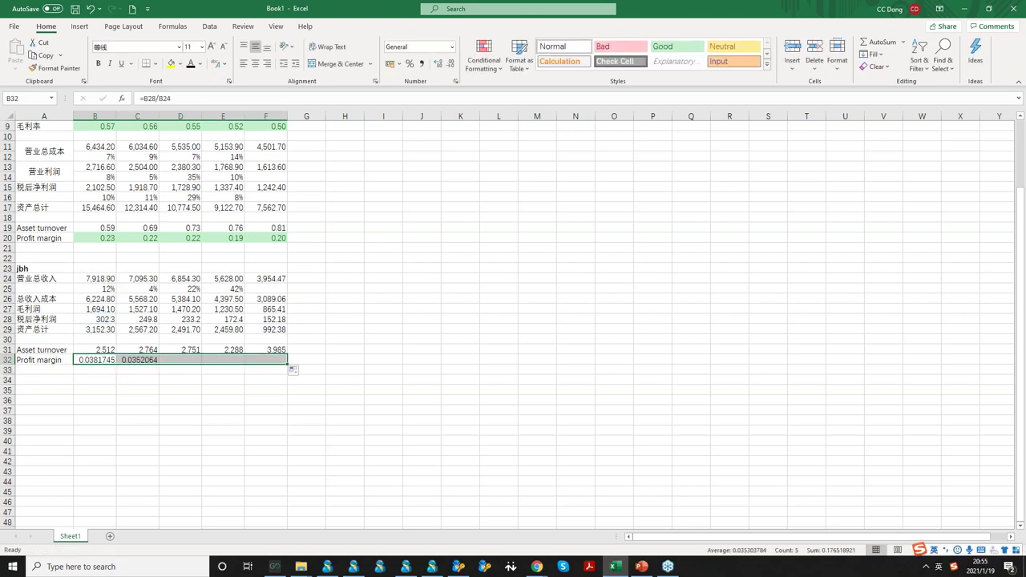
- Reduce the profit margin values in B32:F32 to two decimal places
{"action": "left_click", "coordinate": [450, 67]}
{"action": "left_click", "coordinate": [449, 66]}
{"action": "left_click", "coordinate": [450, 67]}
{"action": "left_click", "coordinate": [450, 67]}
{"action": "left_click", "coordinate": [450, 66]}
{"action": "left_click", "coordinate": [422, 420]}
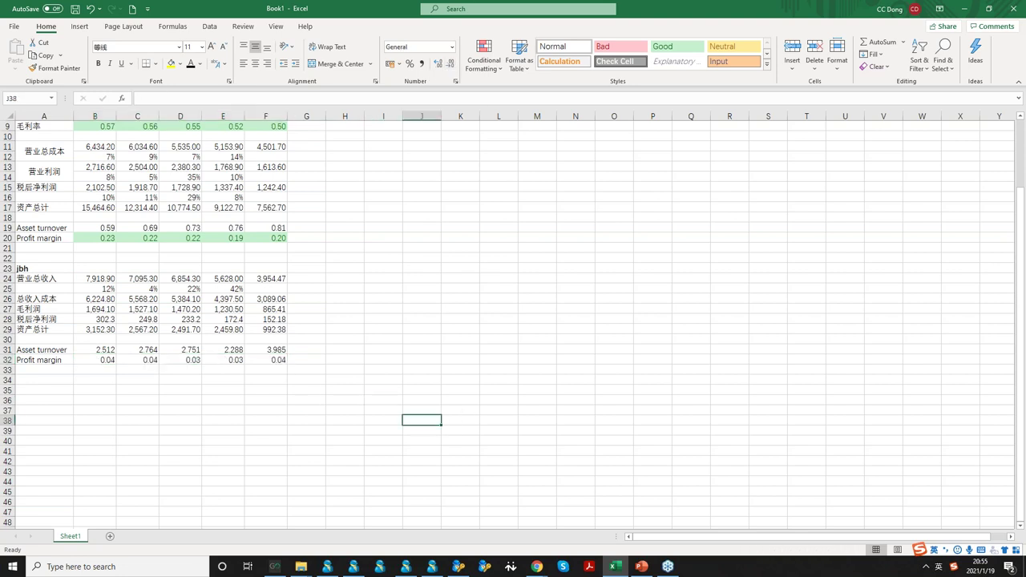
{"action": "left_click_drag", "start_coordinate": [107, 238], "coordinate": [224, 234]}
{"action": "key", "text": "ctrl+z"}
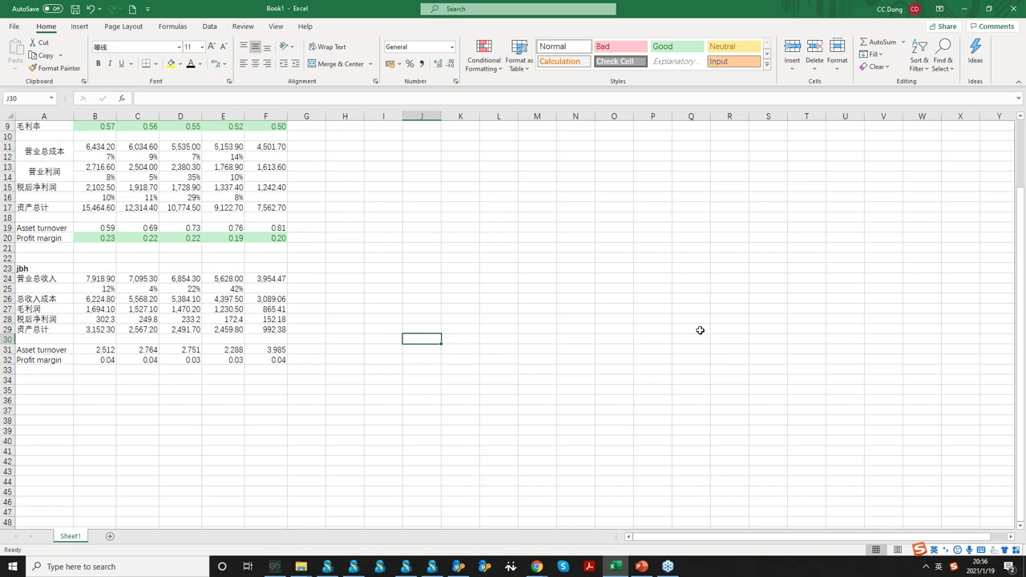
{"action": "left_click", "coordinate": [576, 369]}
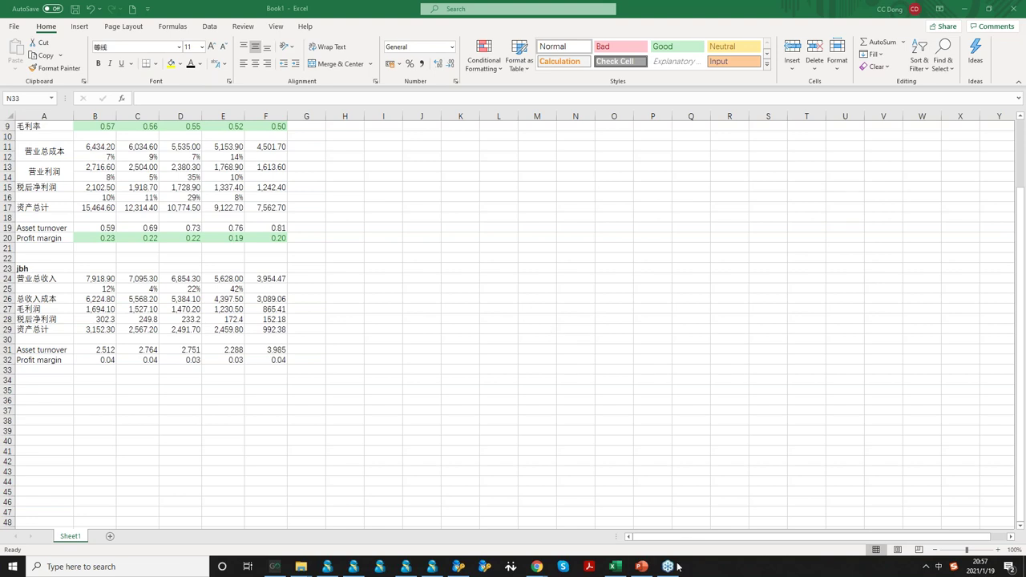
- Switch to the PowerPoint presentation and open slide 26, 联系我们
{"action": "left_click", "coordinate": [641, 567]}
{"action": "scroll", "coordinate": [74, 404], "scroll_direction": "down", "scroll_amount": 5}
{"action": "left_click", "coordinate": [65, 334]}
{"action": "left_click", "coordinate": [62, 310]}
{"action": "left_click", "coordinate": [68, 337]}
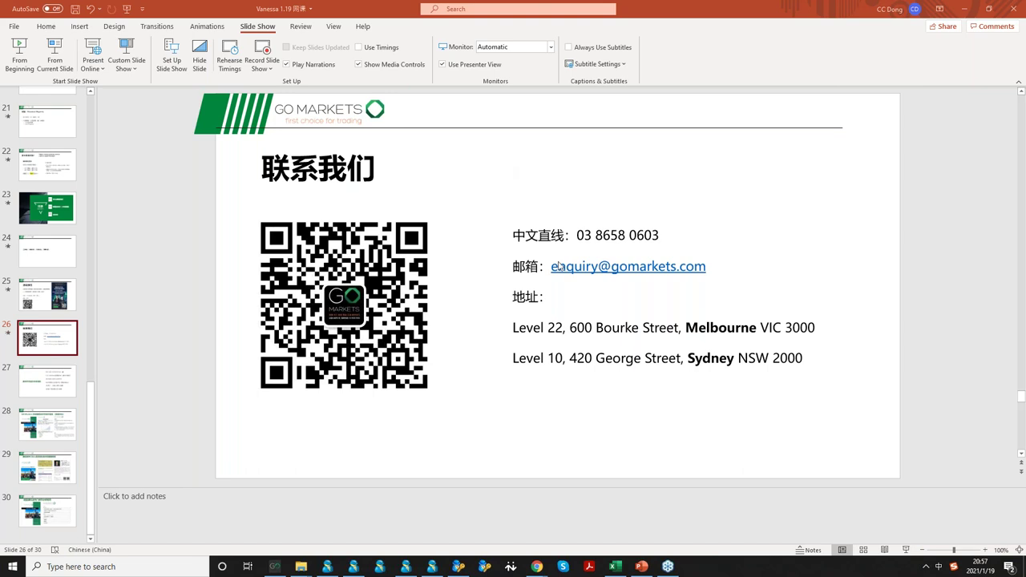
- Move the contact details text box up beside the 联系我们 heading and add a last line reading Ppt, excel
{"action": "left_click", "coordinate": [507, 224]}
{"action": "left_click_drag", "start_coordinate": [505, 223], "coordinate": [470, 148]}
{"action": "left_click", "coordinate": [770, 289]}
{"action": "key", "text": "Return"}
{"action": "type", "text": "ppt, excel"}
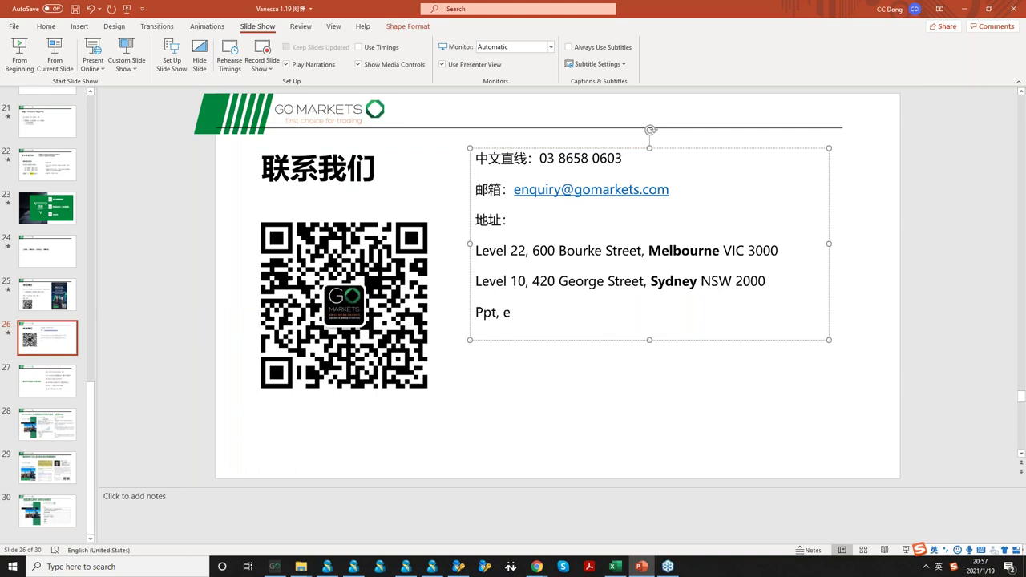